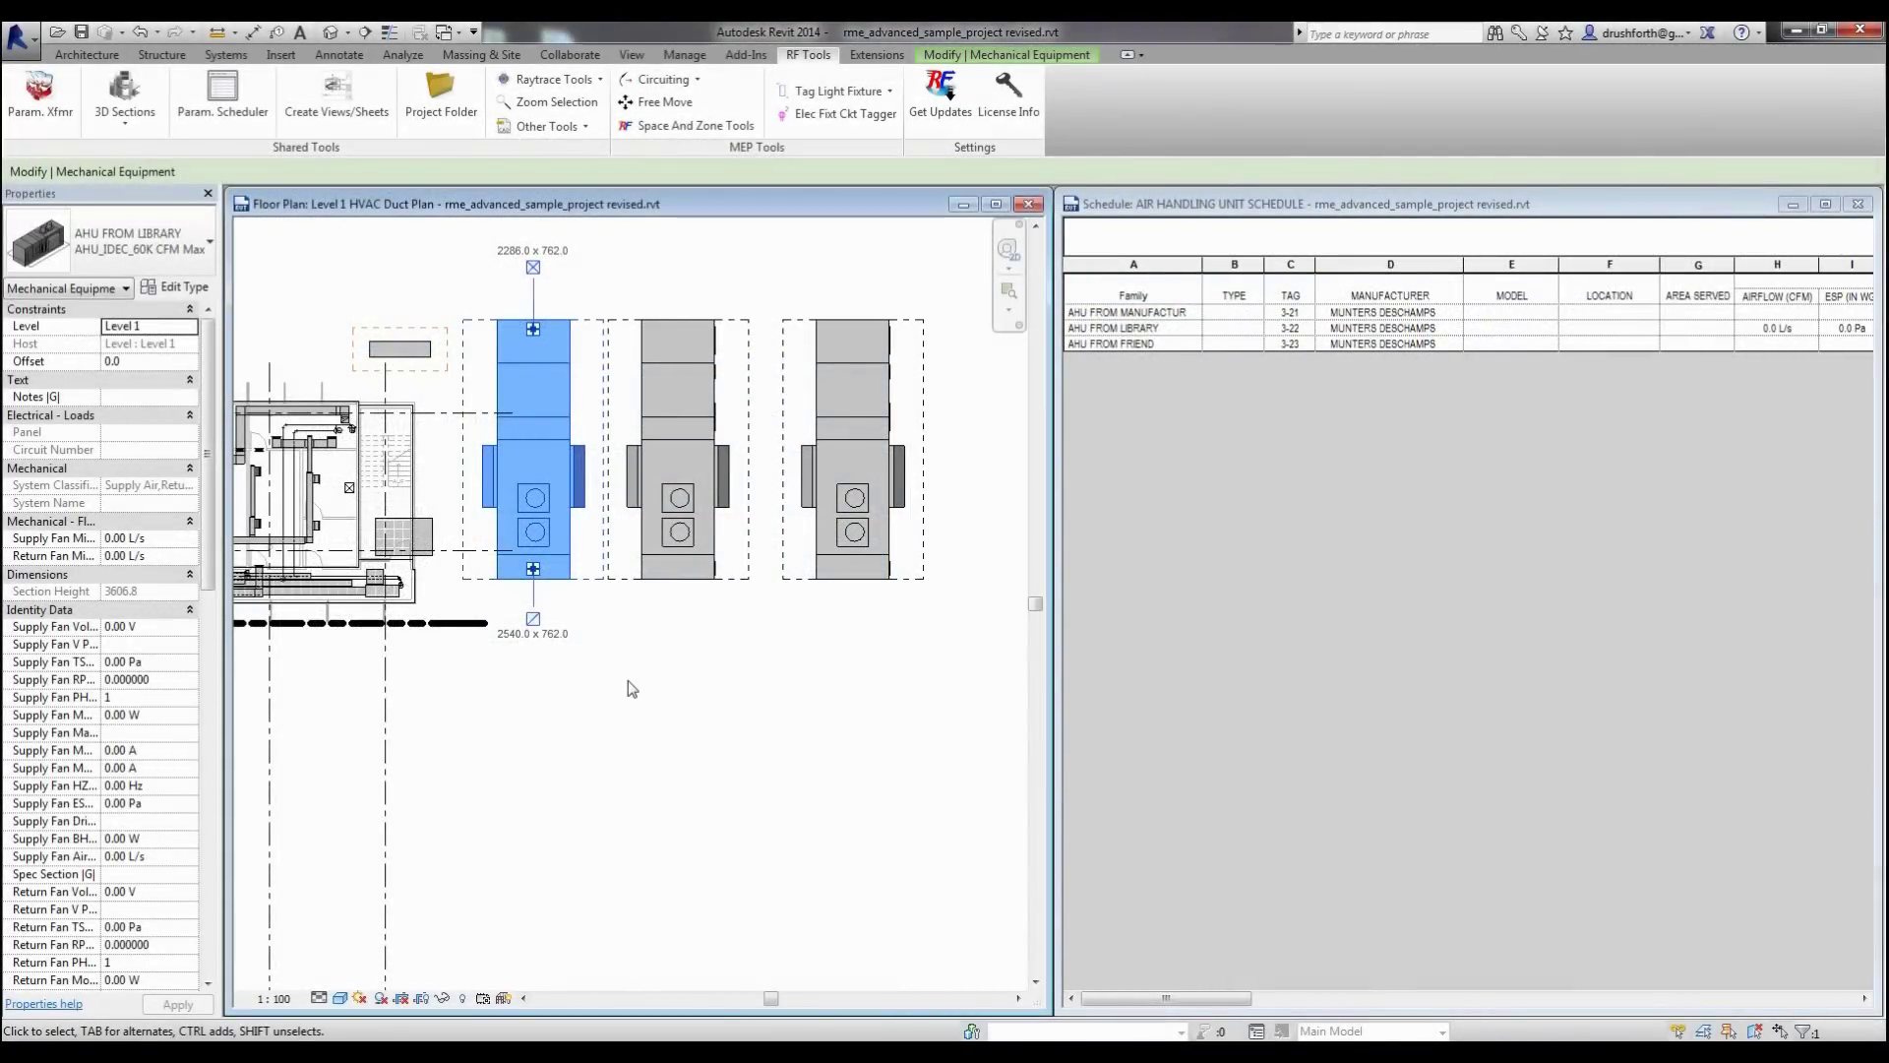
pyautogui.scroll(-2, 629, 686)
pyautogui.scroll(3, 631, 694)
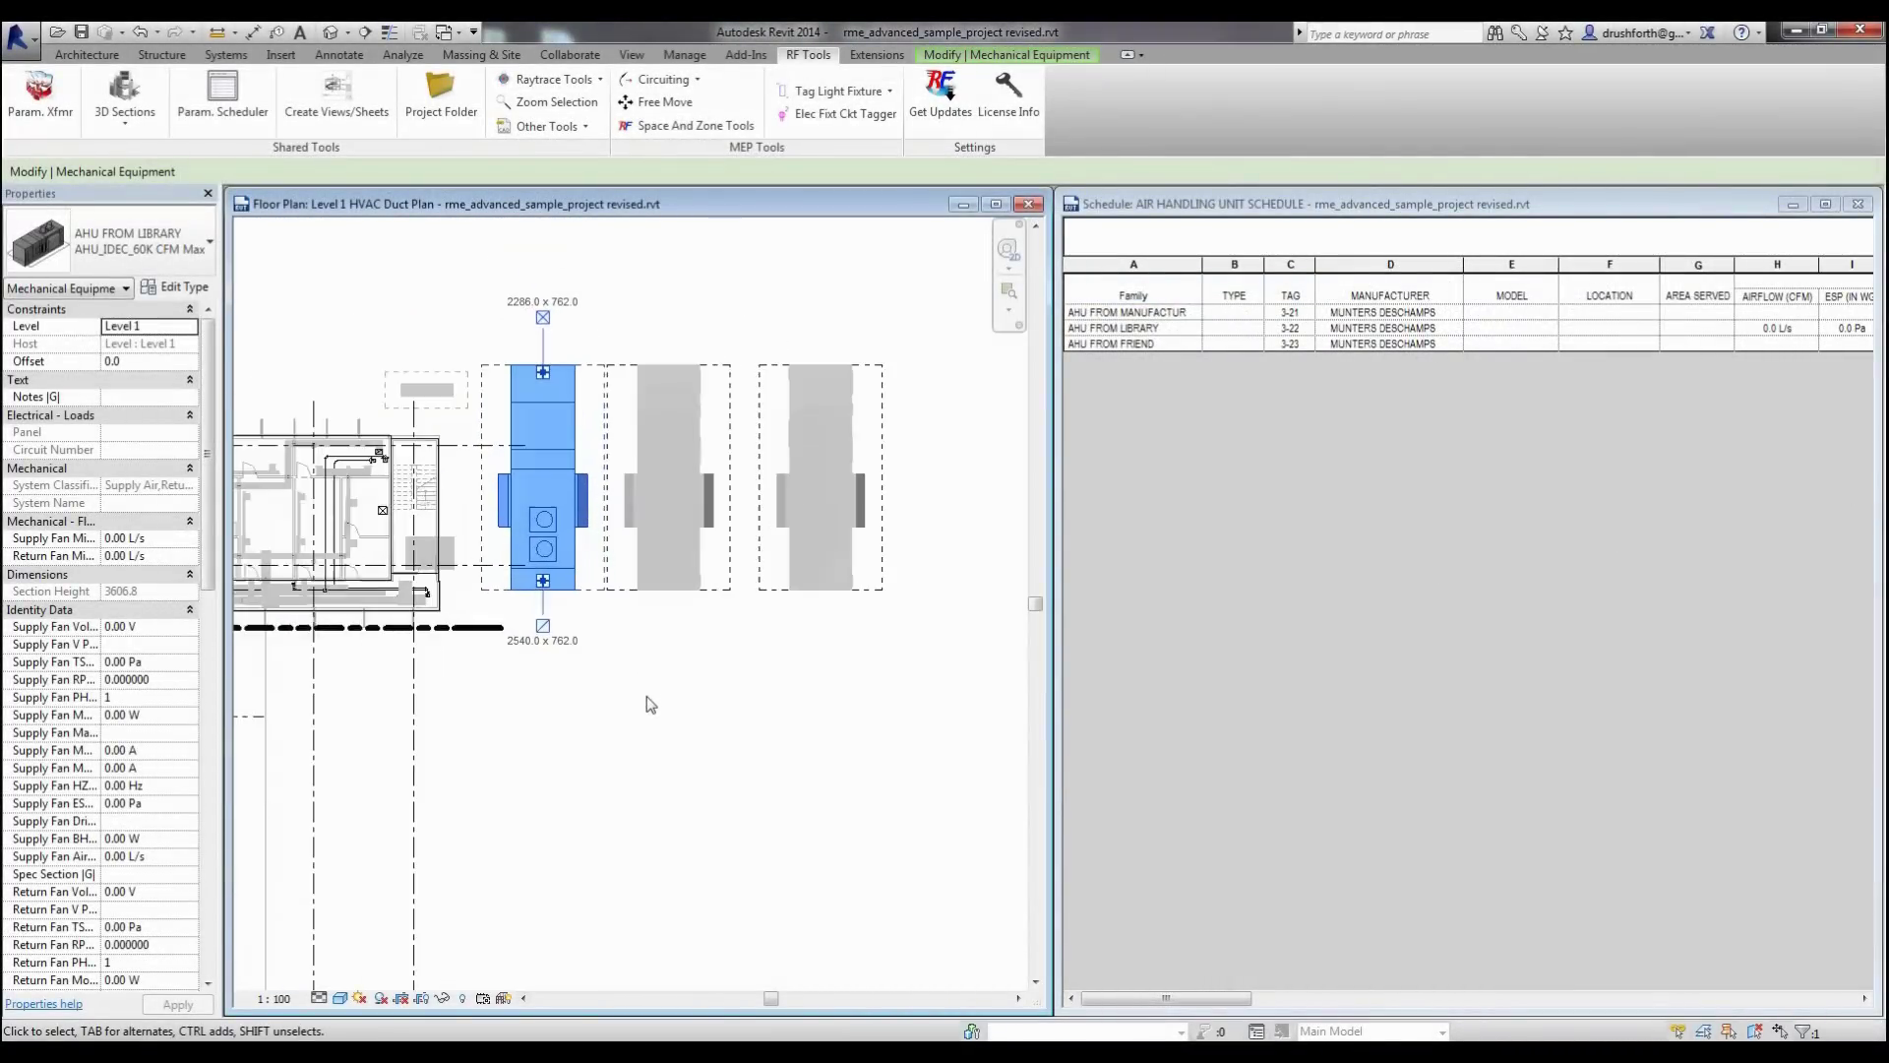
pyautogui.moveTo(632, 701)
pyautogui.mouseDown(button='middle')
pyautogui.moveTo(645, 711)
pyautogui.moveTo(611, 724)
pyautogui.mouseUp(button='middle')
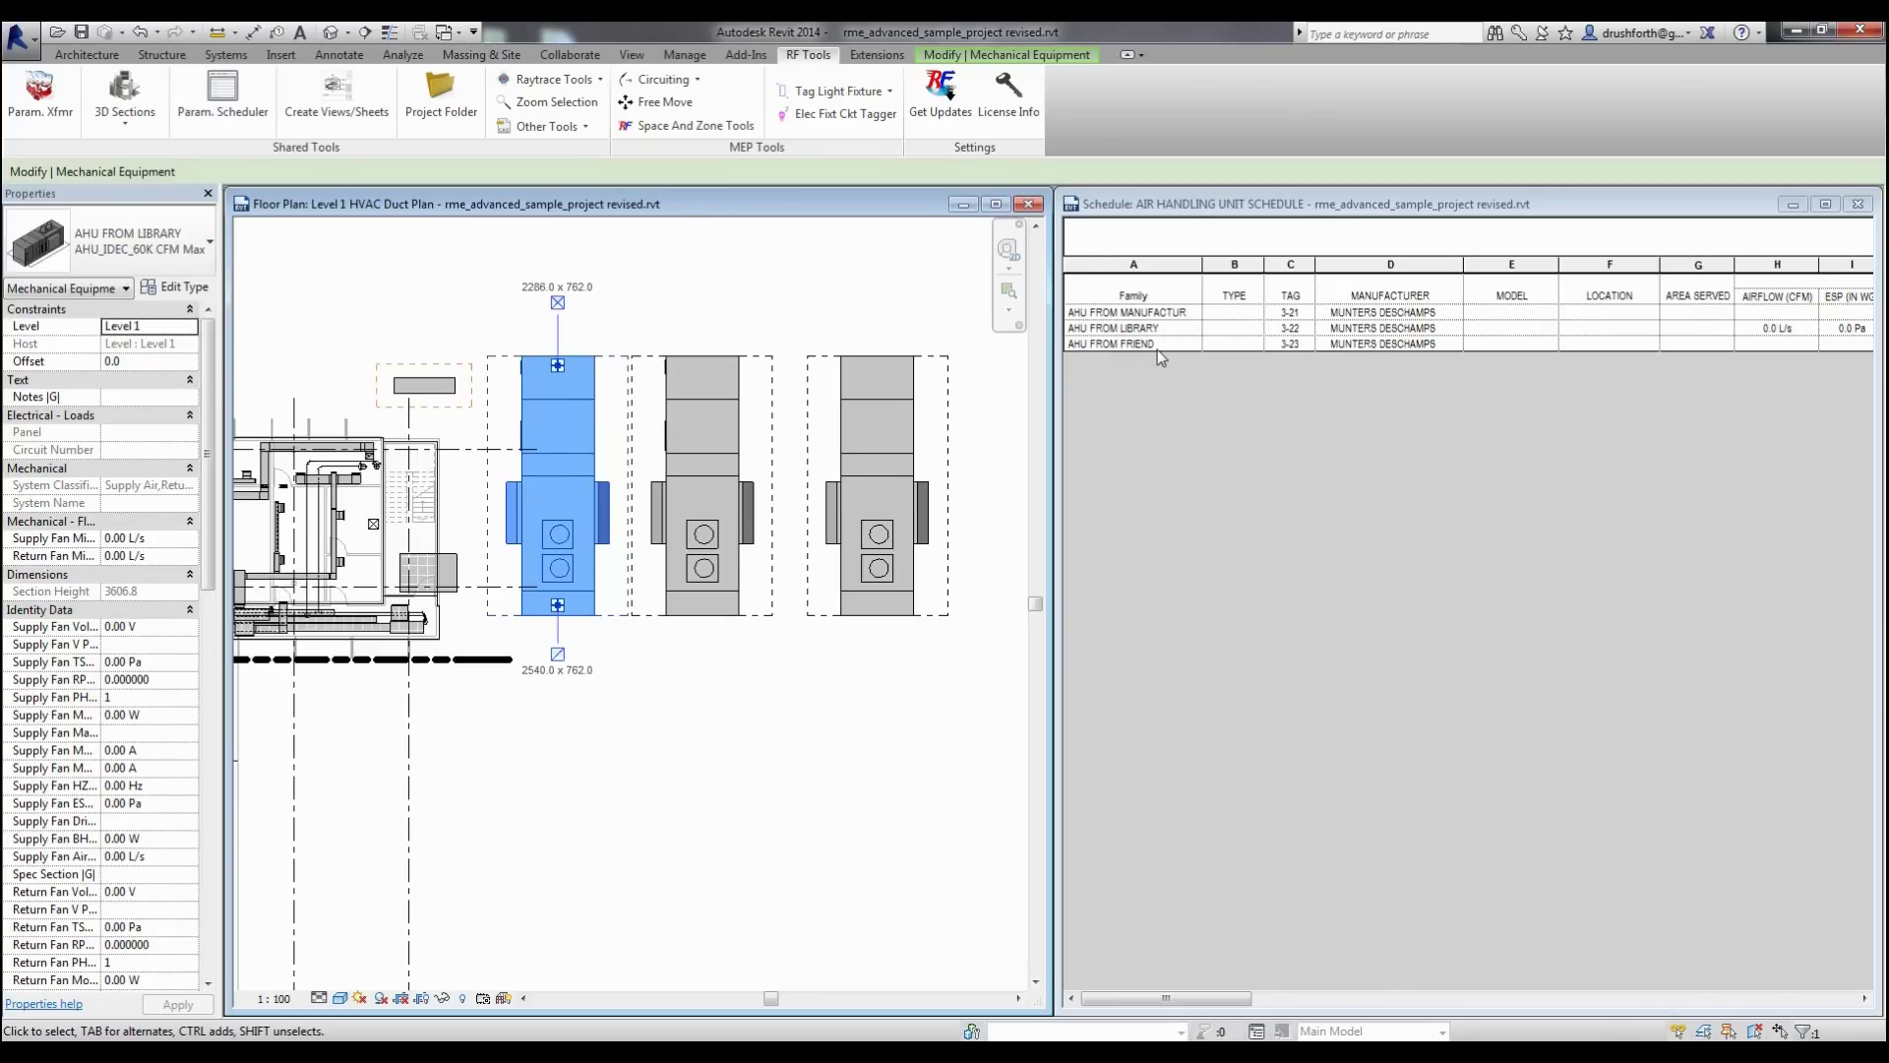
# Set the Area Served of the AHU FROM LIBRARY row in the air handling unit schedule to "yutuyr".
pyautogui.click(1706, 335)
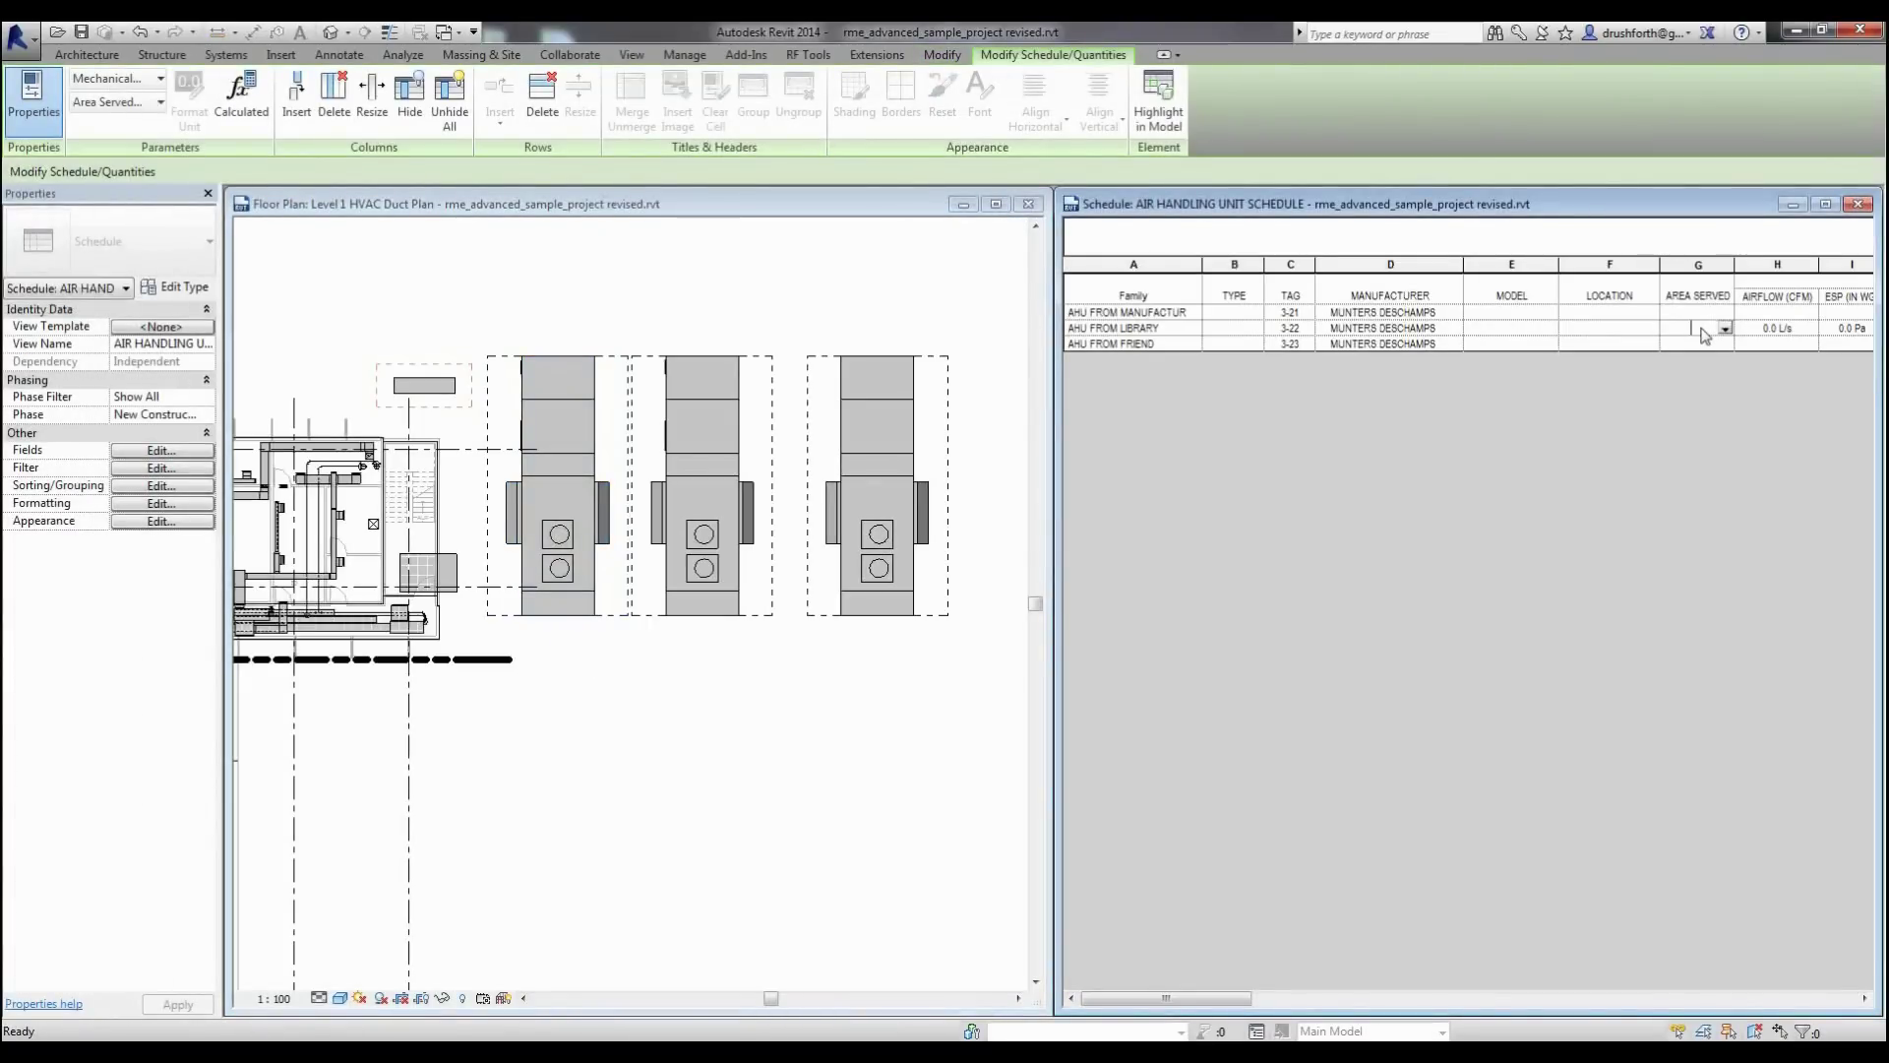
pyautogui.write('yutuyr')
pyautogui.click(1690, 314)
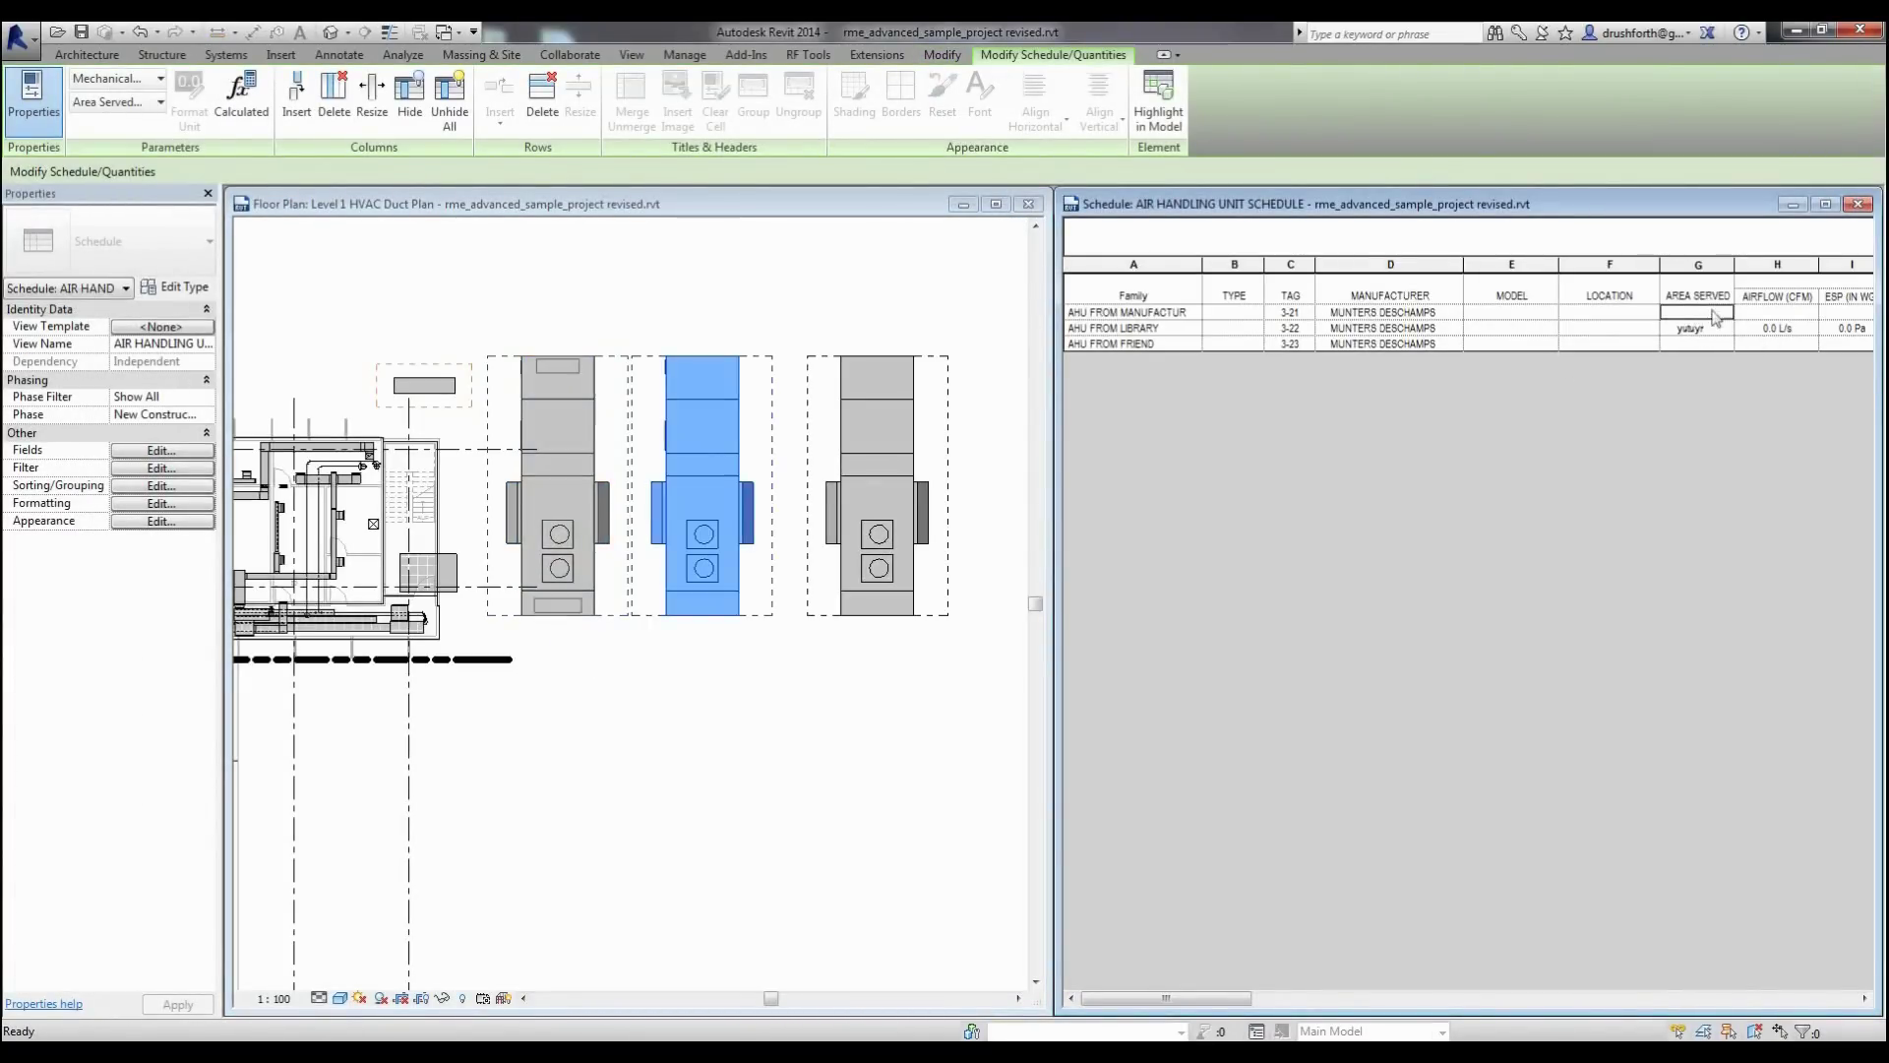
# Check whether the supply fan airflow and ESP cells of the AHU FROM MANUFACTUR and AHU FROM FRIEND rows accept entries.
pyautogui.click(1761, 315)
pyautogui.click(1777, 343)
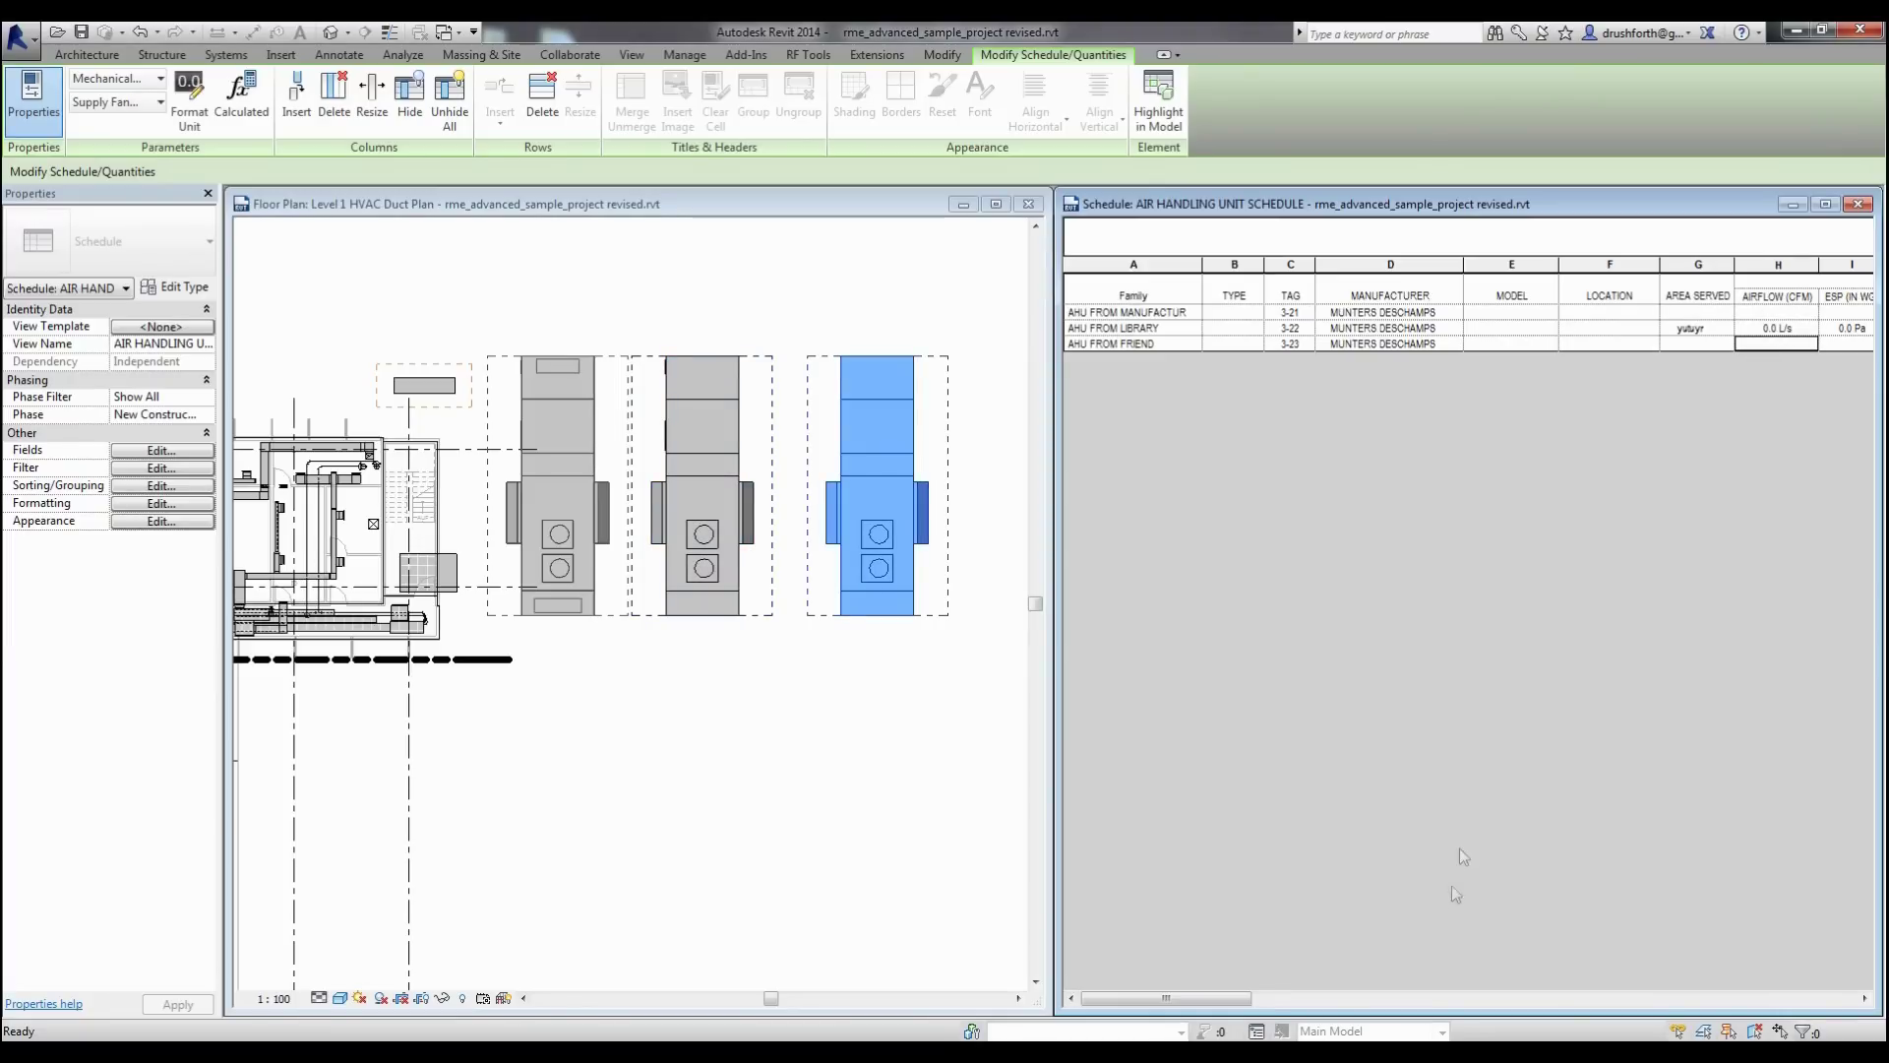
pyautogui.click(1826, 328)
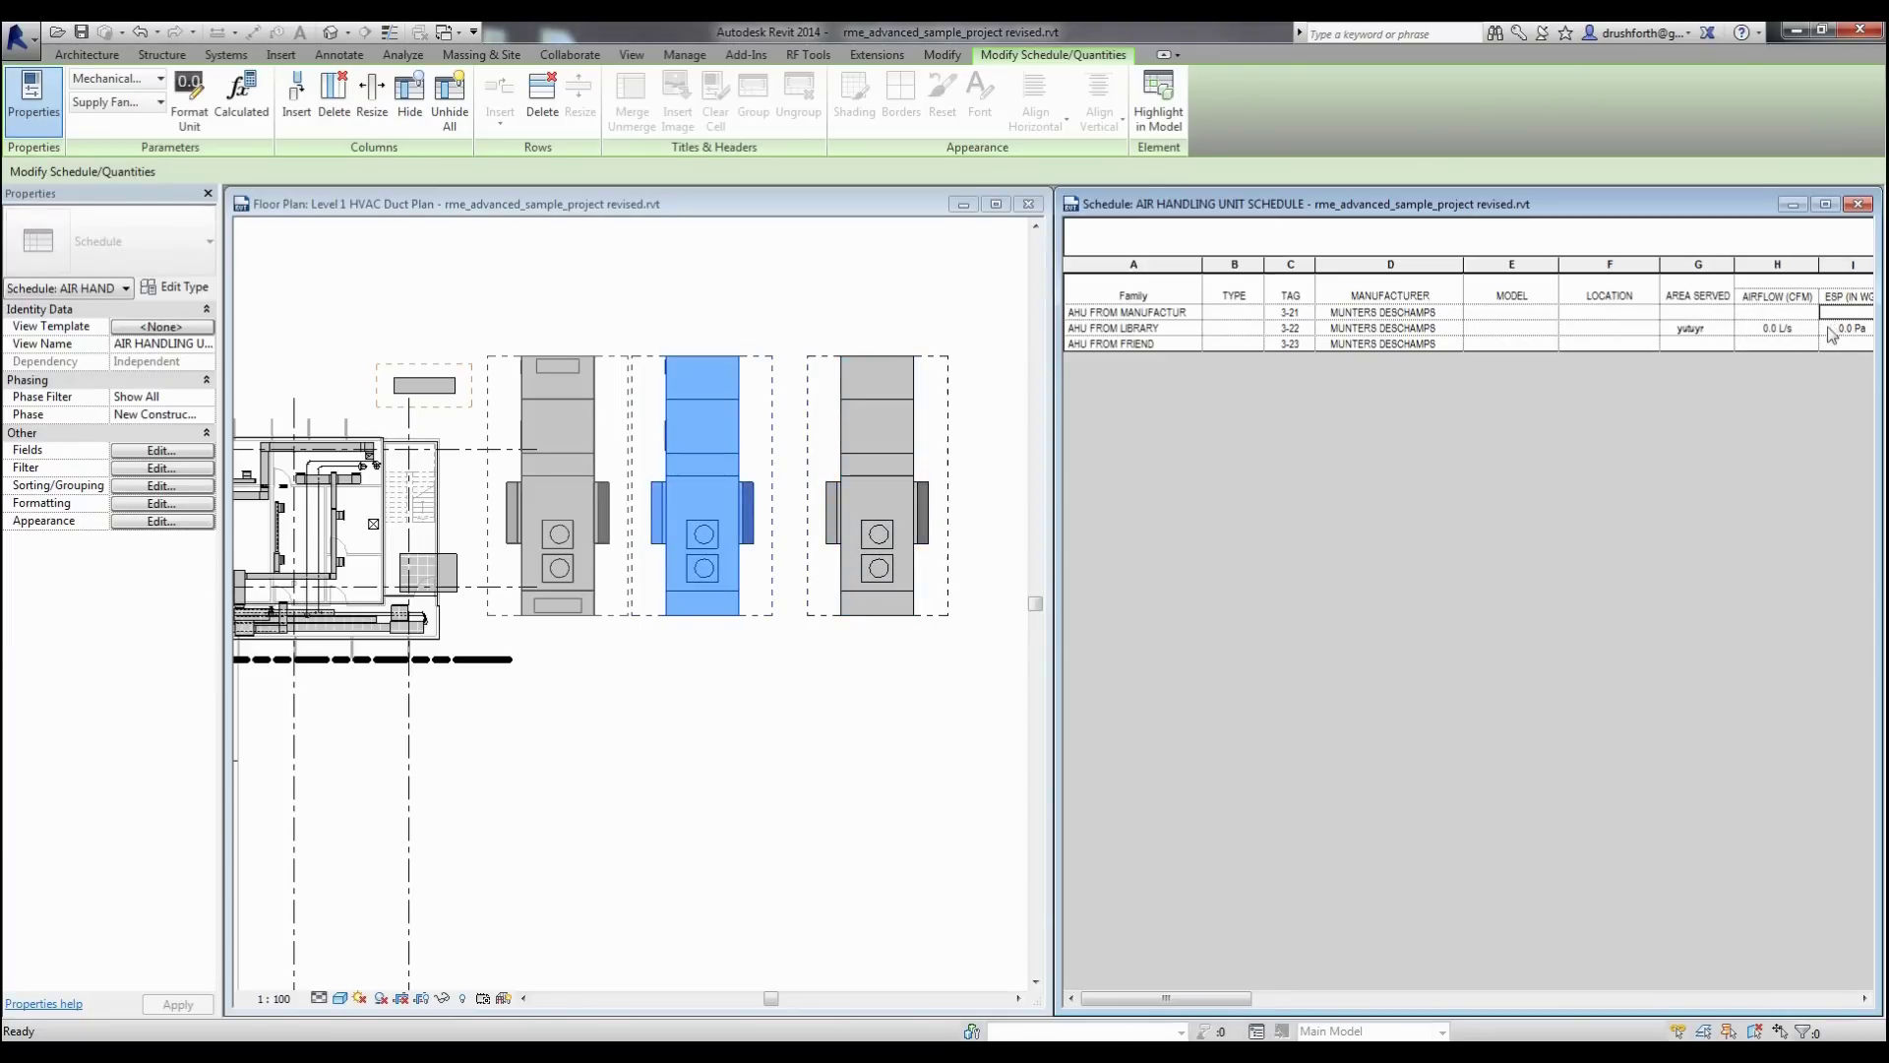
pyautogui.click(1834, 344)
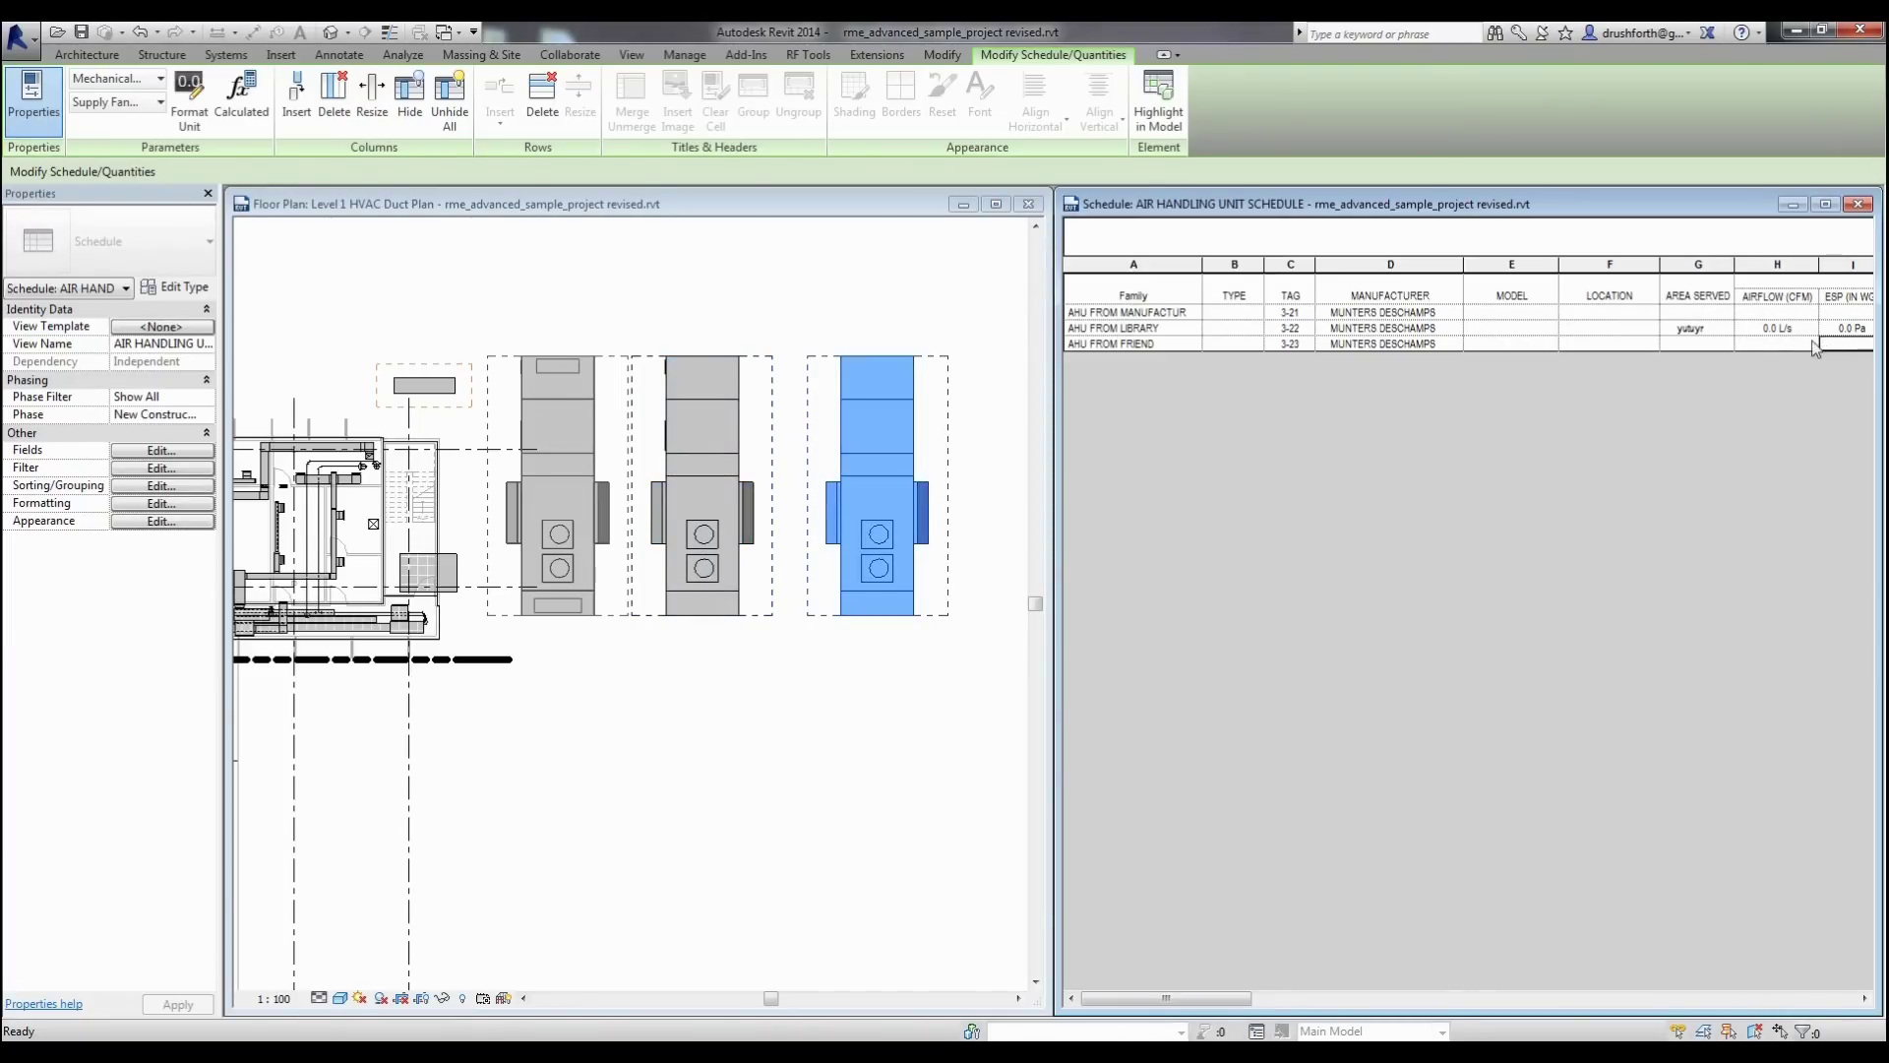
pyautogui.click(1694, 328)
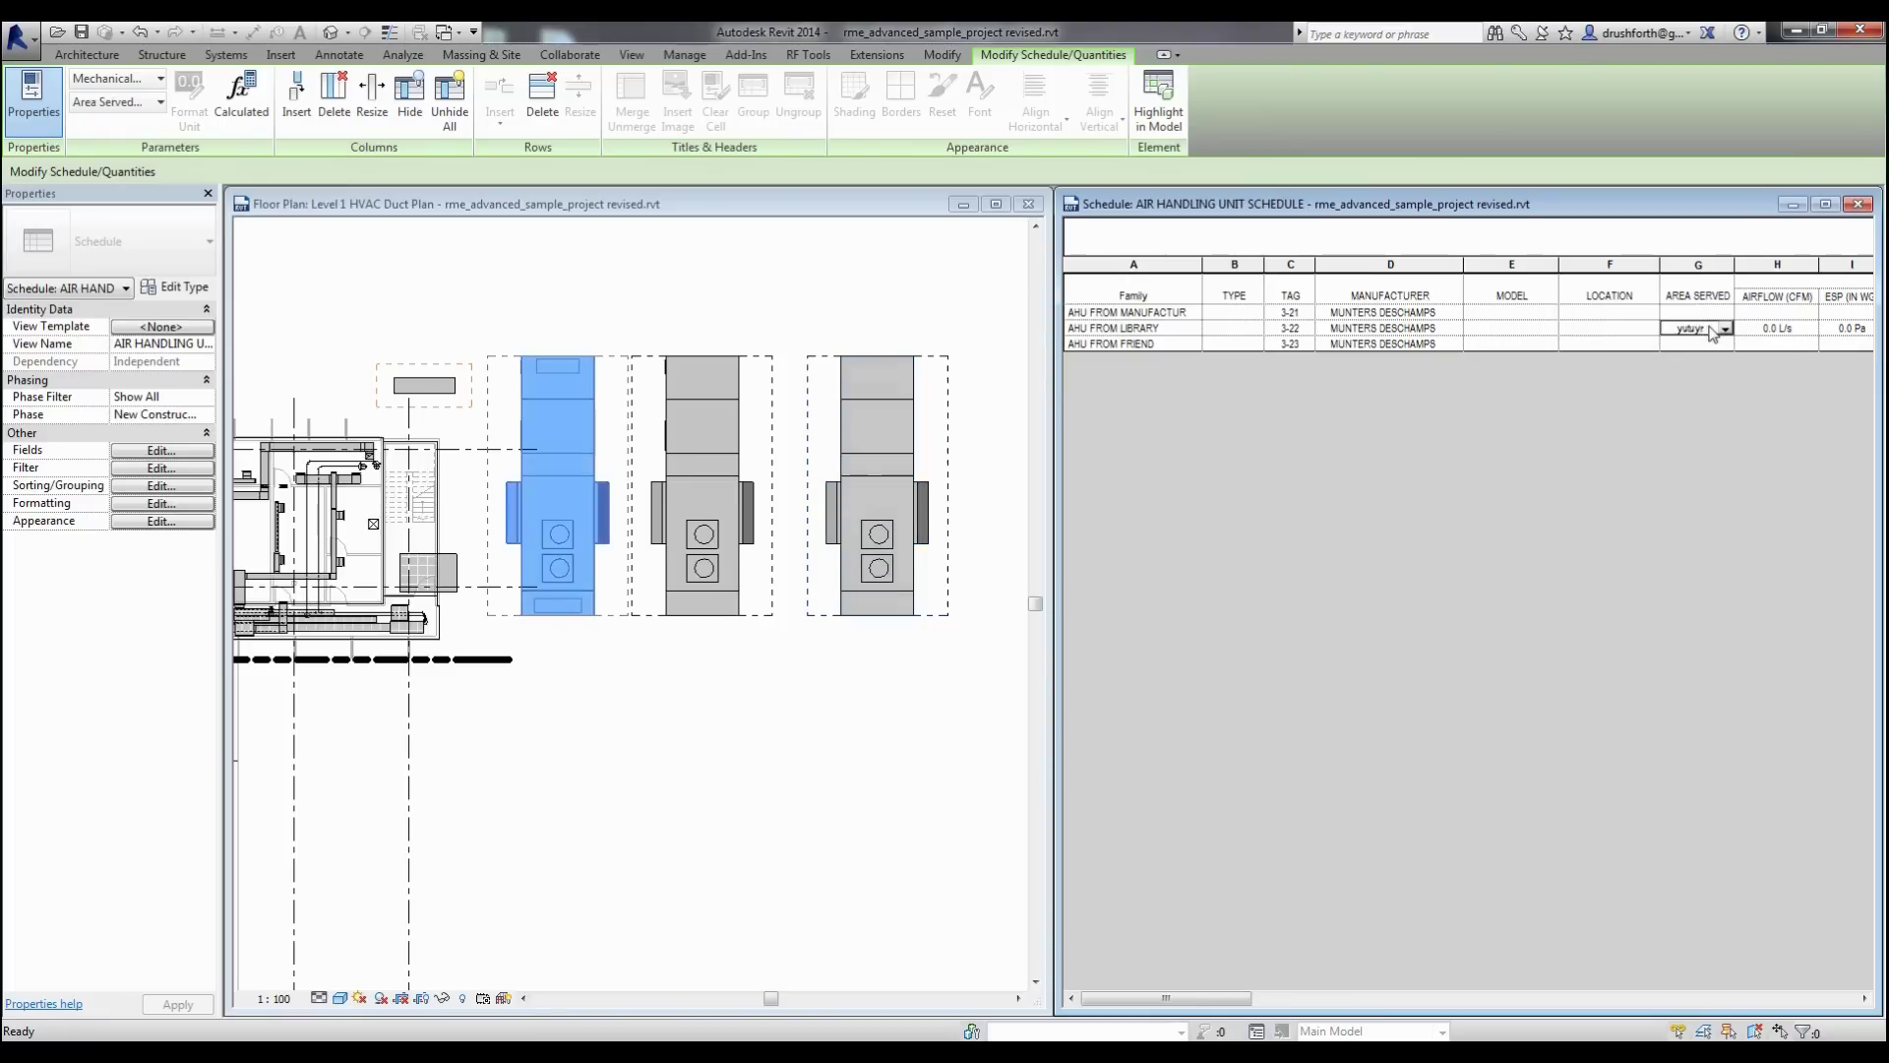
# Open Parameter Scheduler and review the missing shared parameters for each AHU family and for the air terminal schedule.
pyautogui.click(808, 54)
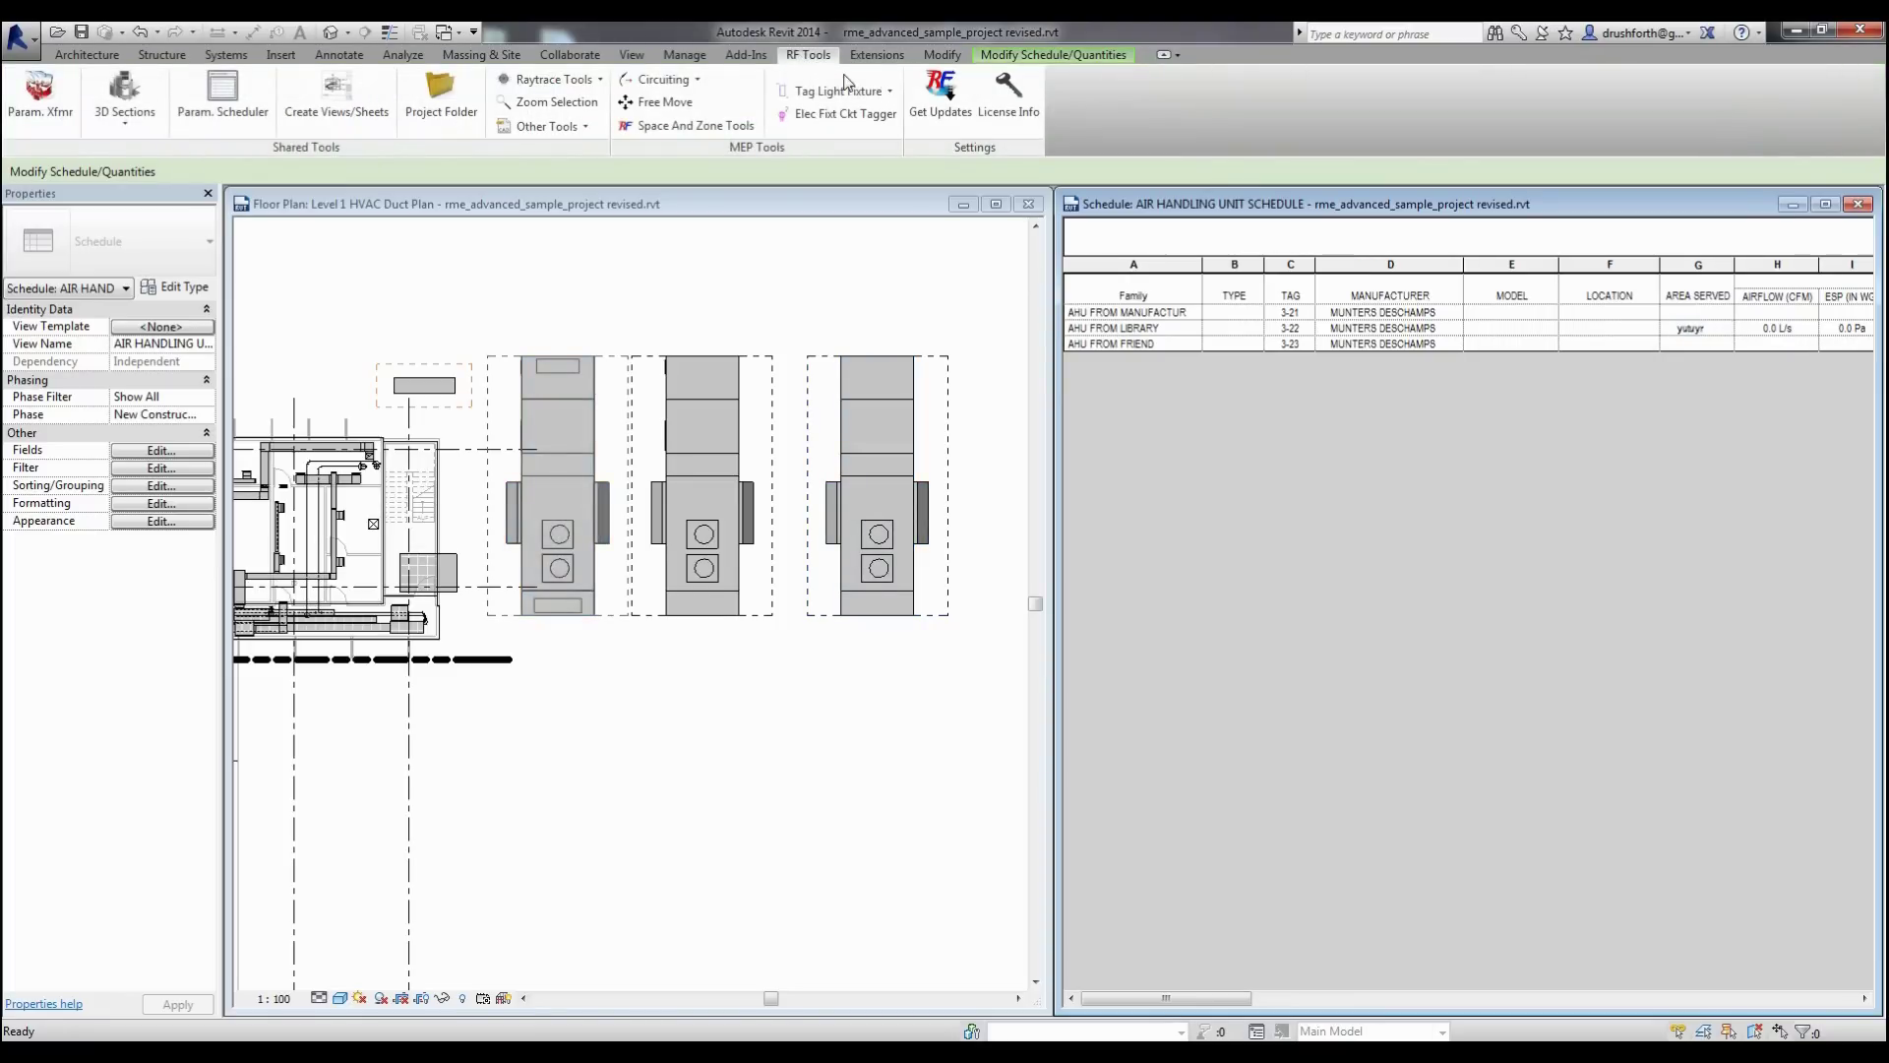
pyautogui.click(237, 96)
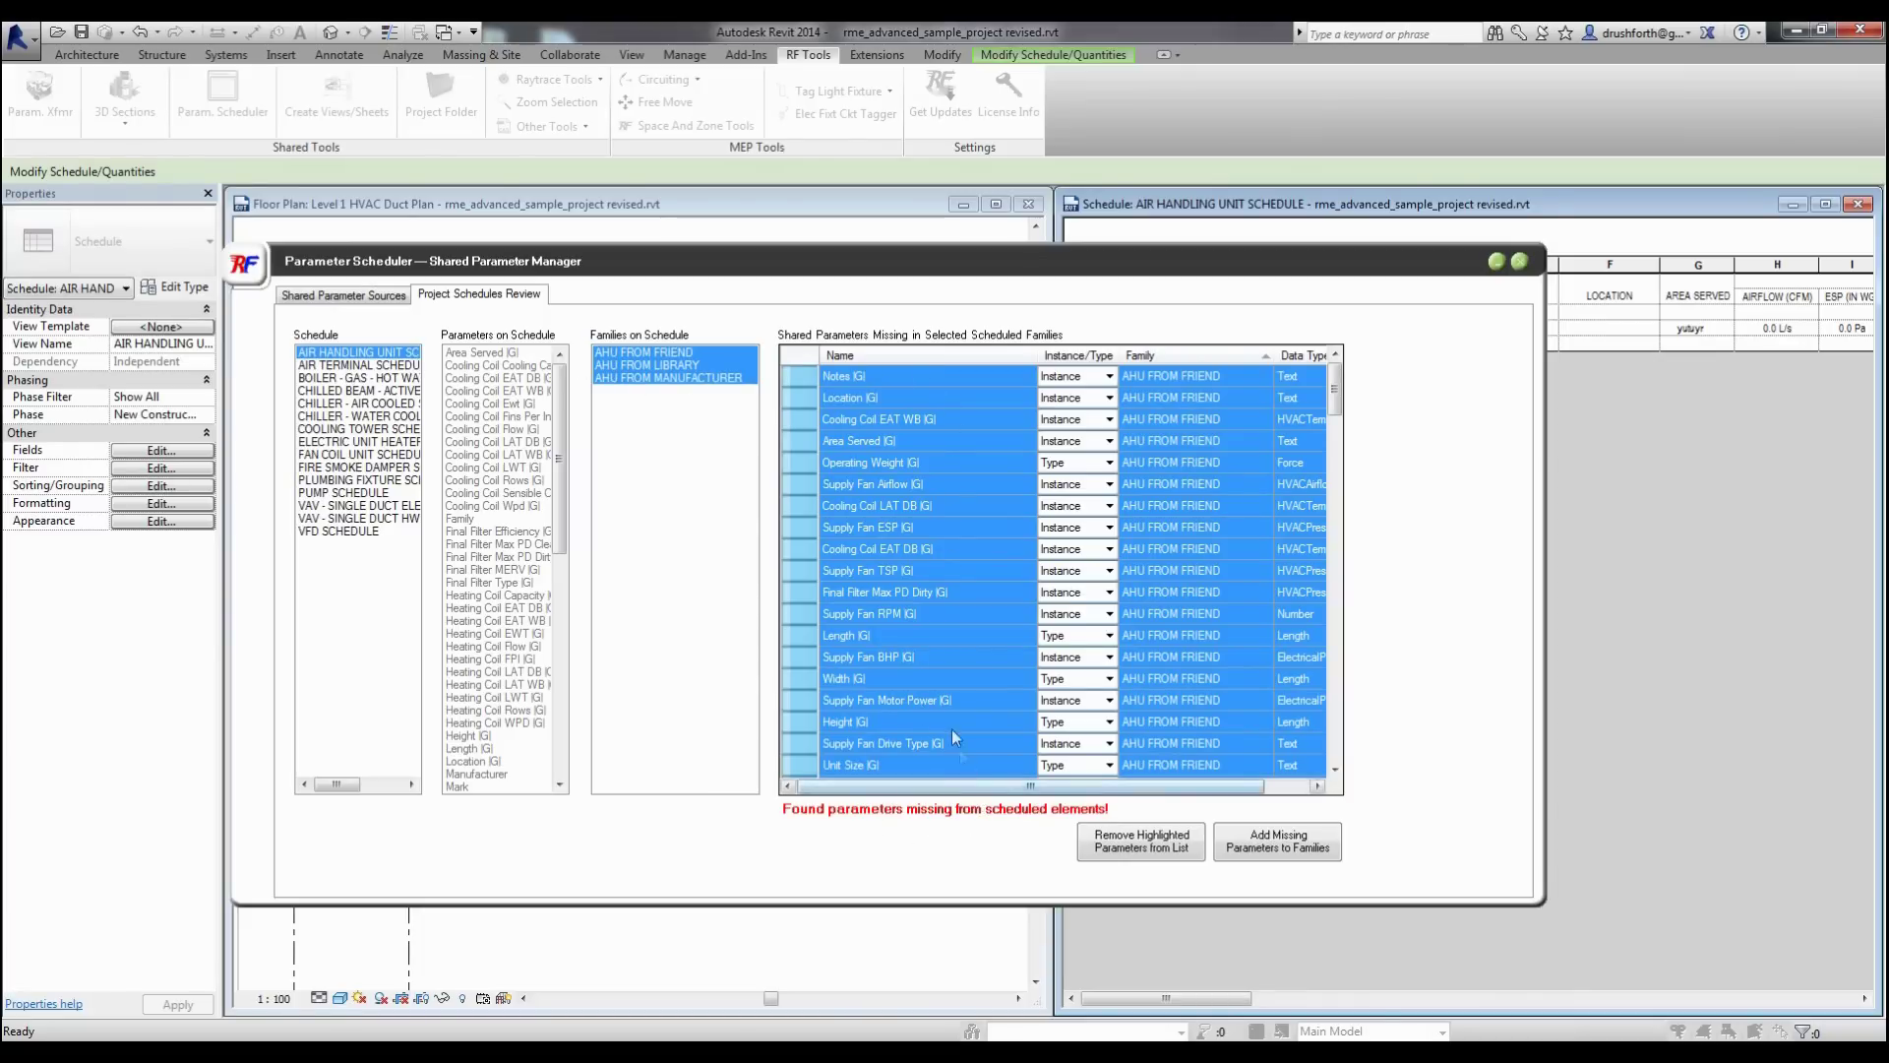
pyautogui.click(634, 352)
pyautogui.click(660, 365)
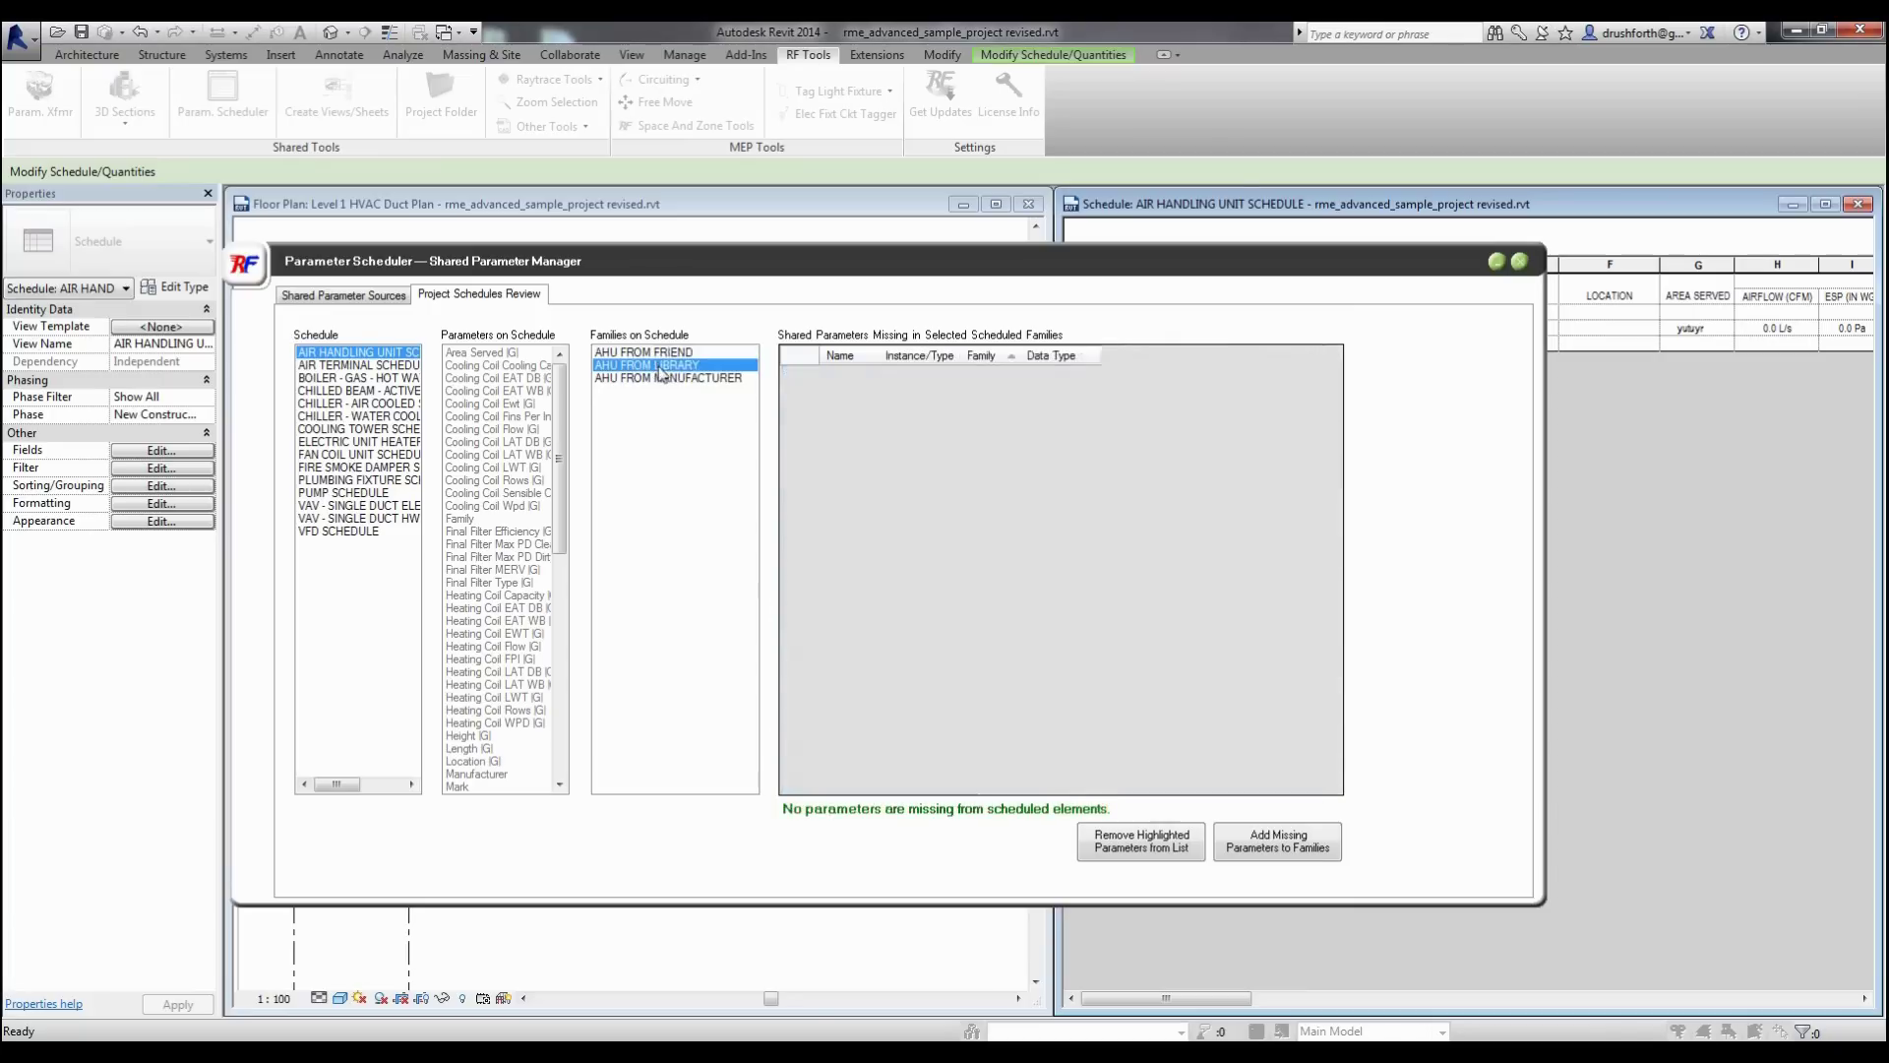
pyautogui.click(668, 378)
pyautogui.click(666, 357)
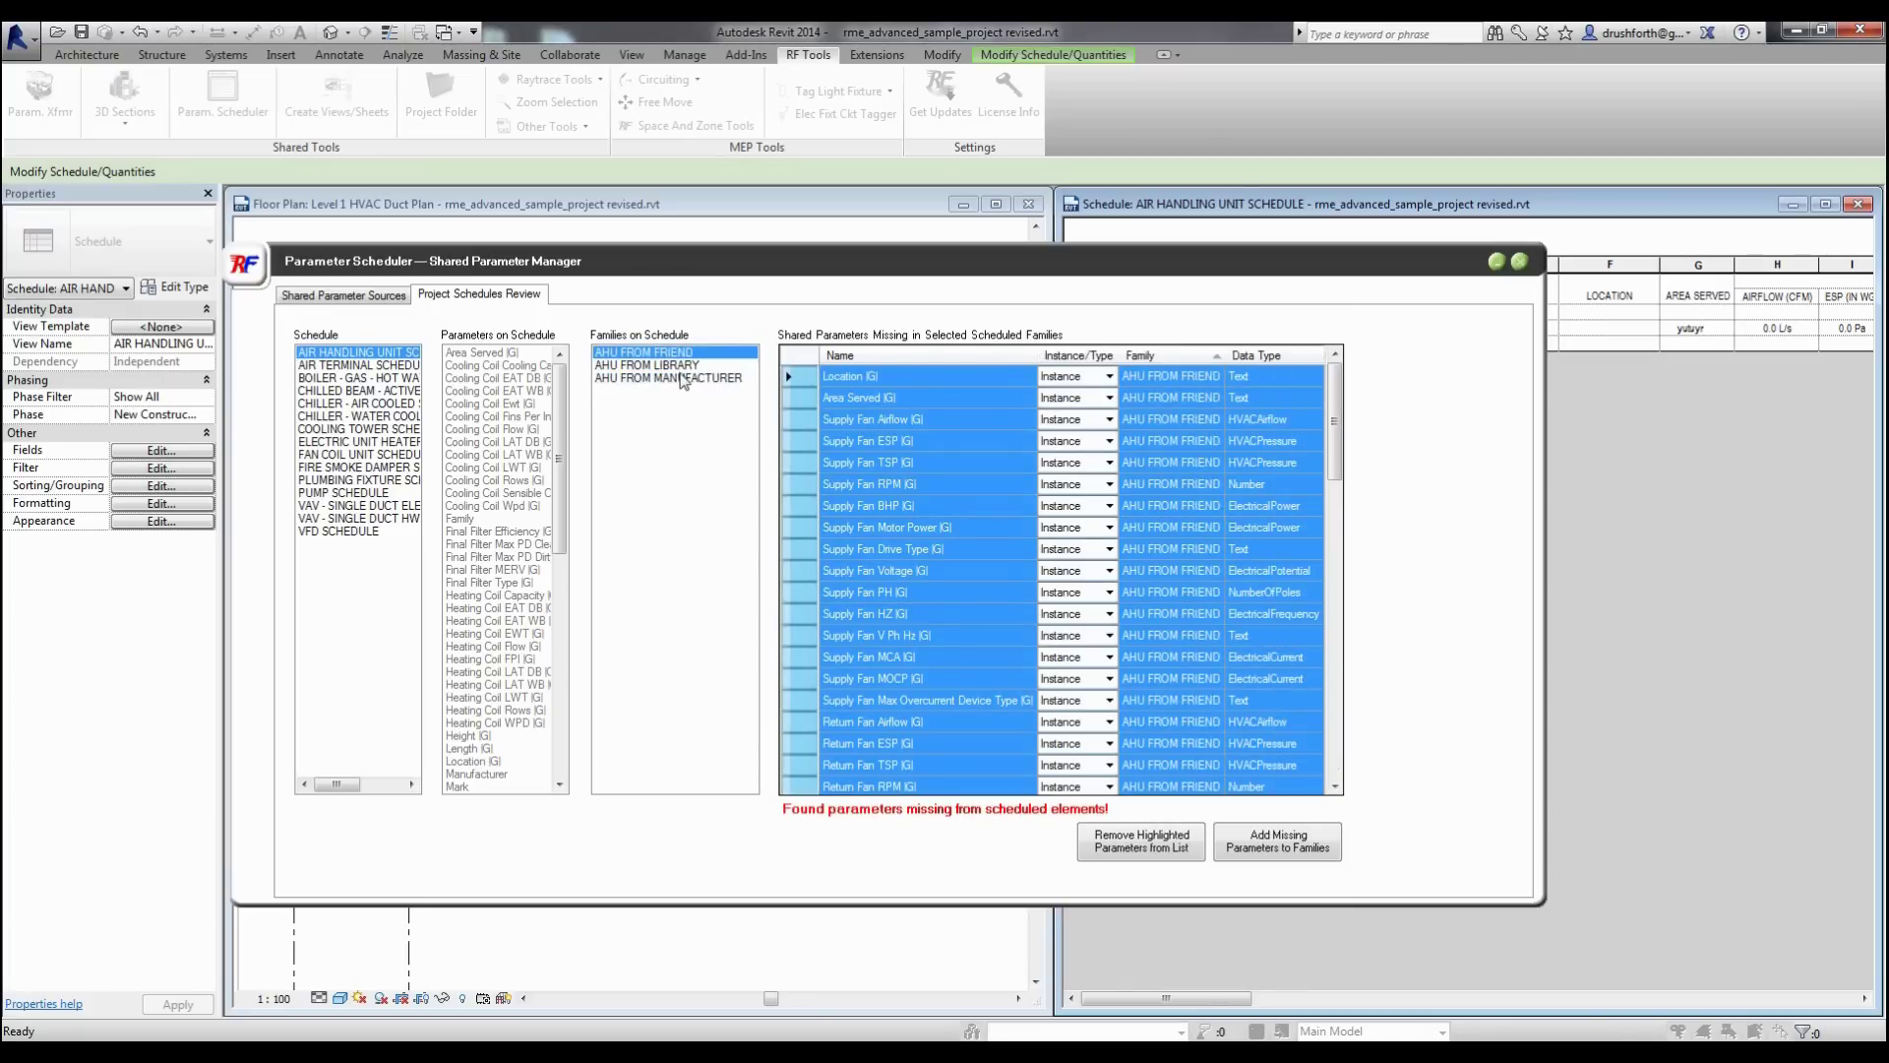
pyautogui.click(688, 380)
pyautogui.click(678, 367)
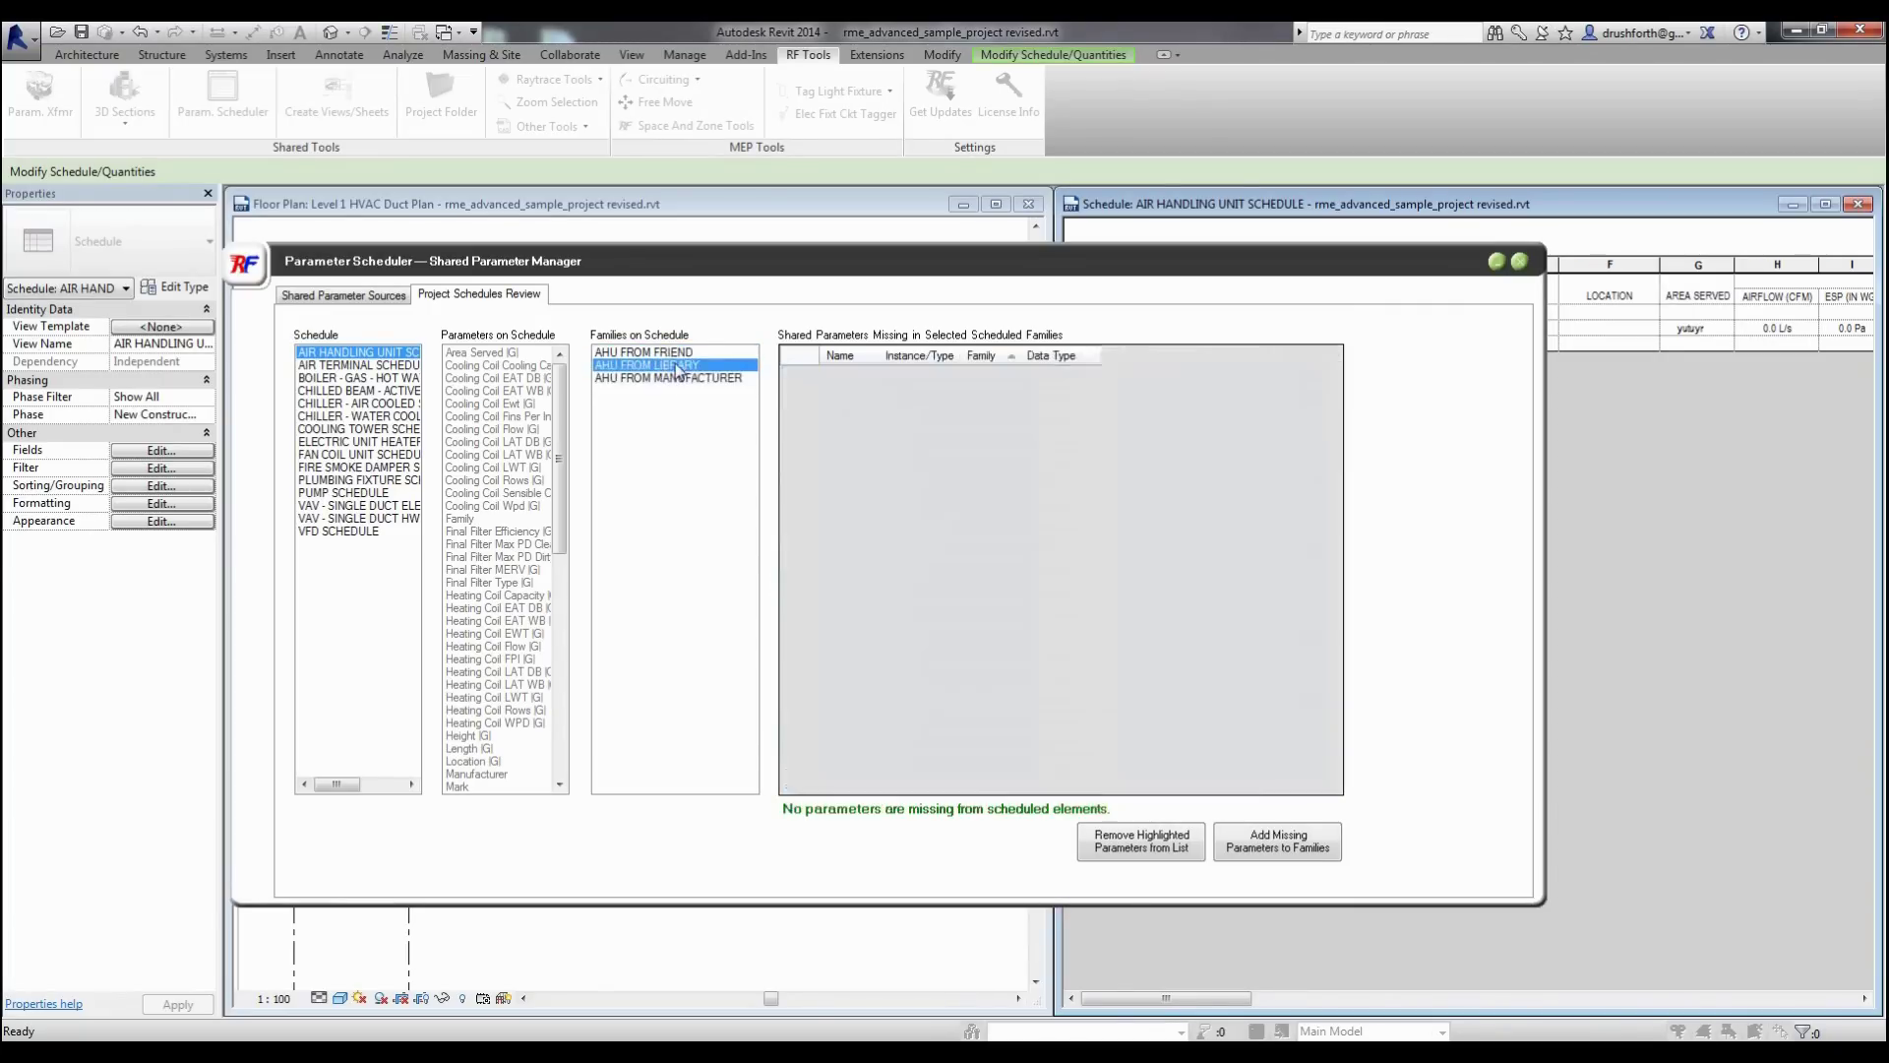
pyautogui.click(373, 366)
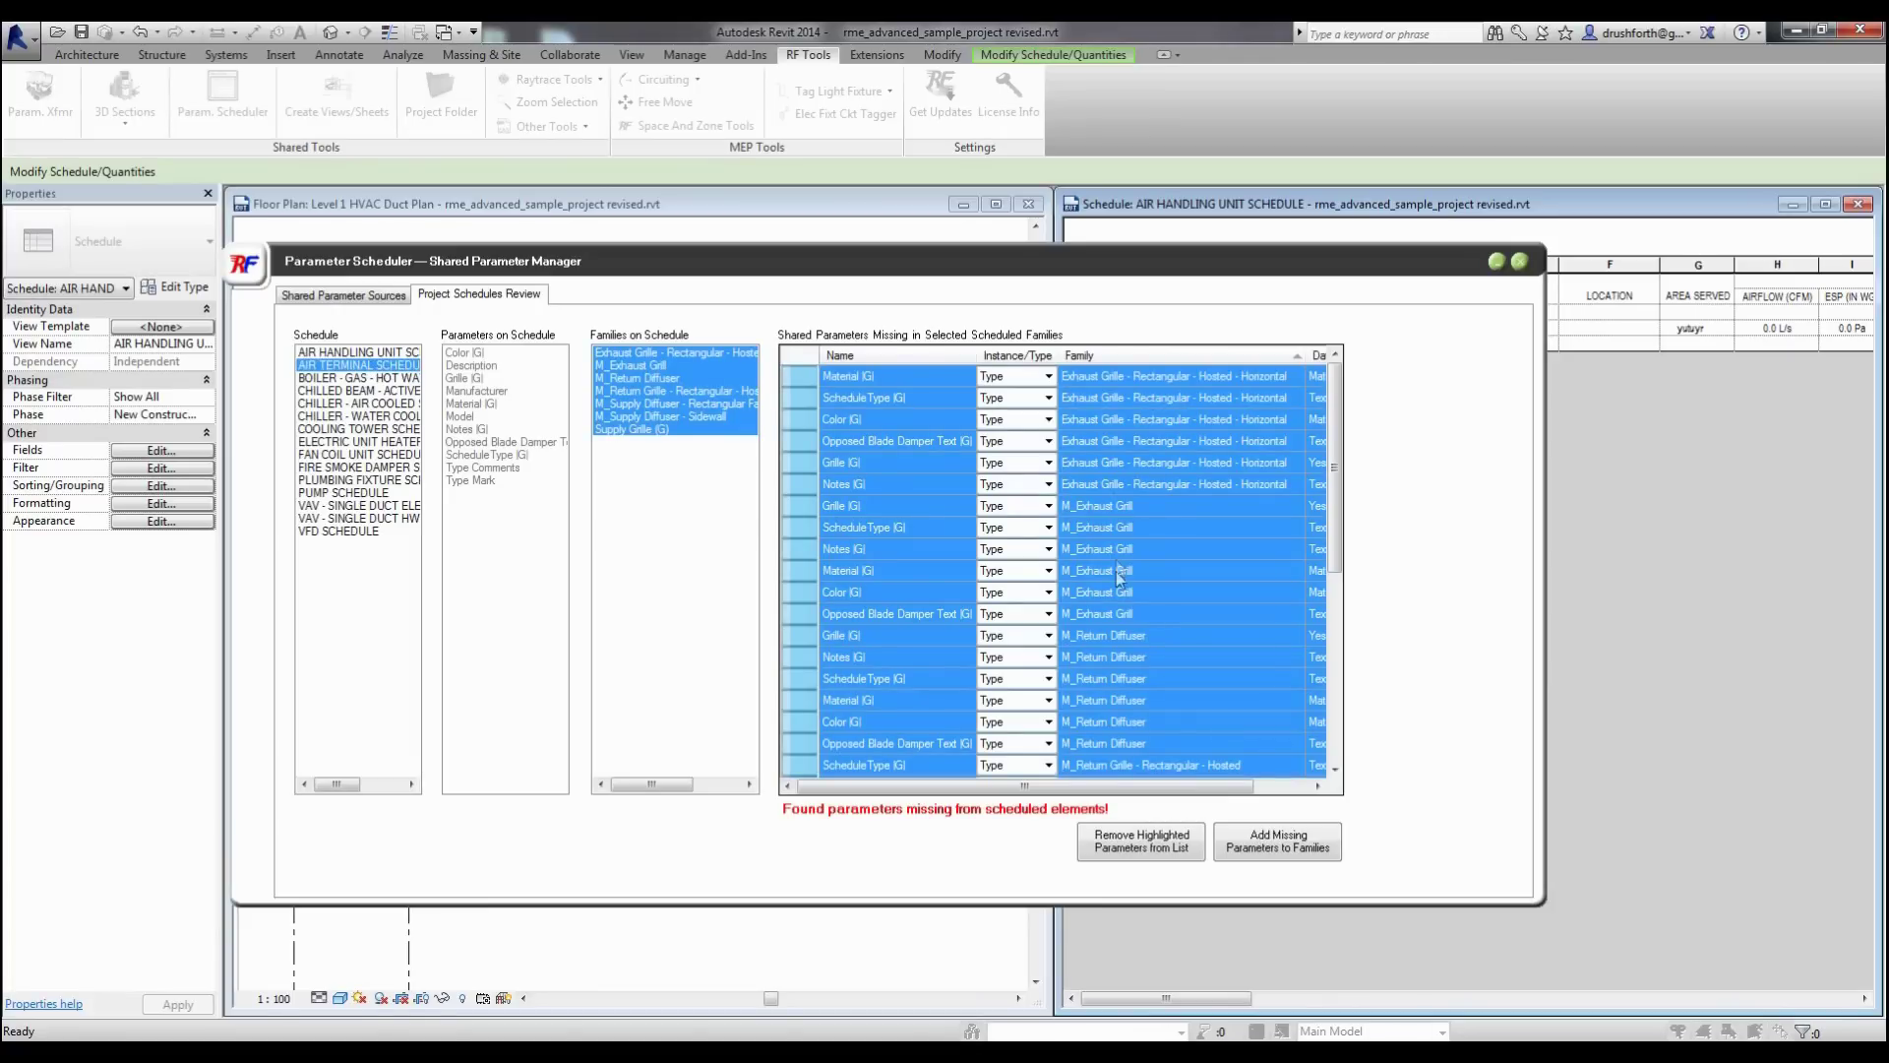
# Add all missing shared parameters to the families on the air handling unit schedule and close Parameter Scheduler.
pyautogui.click(375, 354)
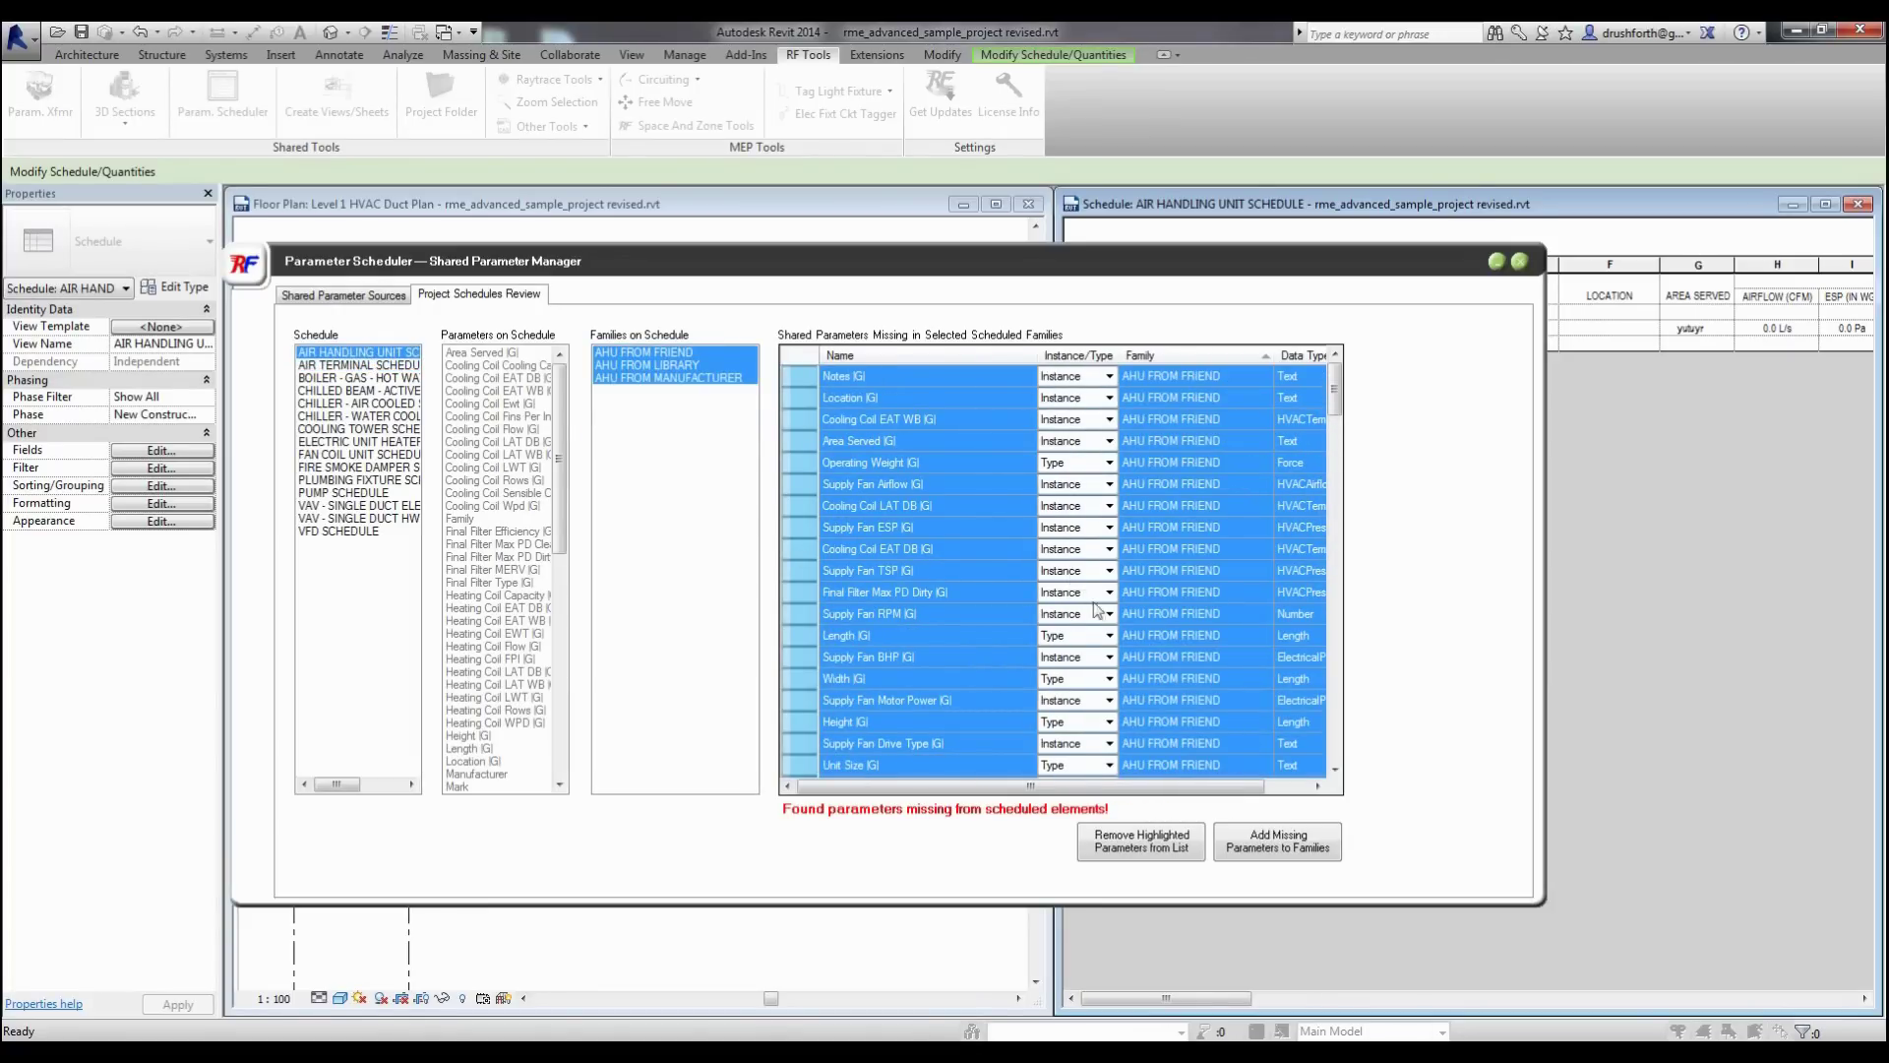
pyautogui.click(1272, 844)
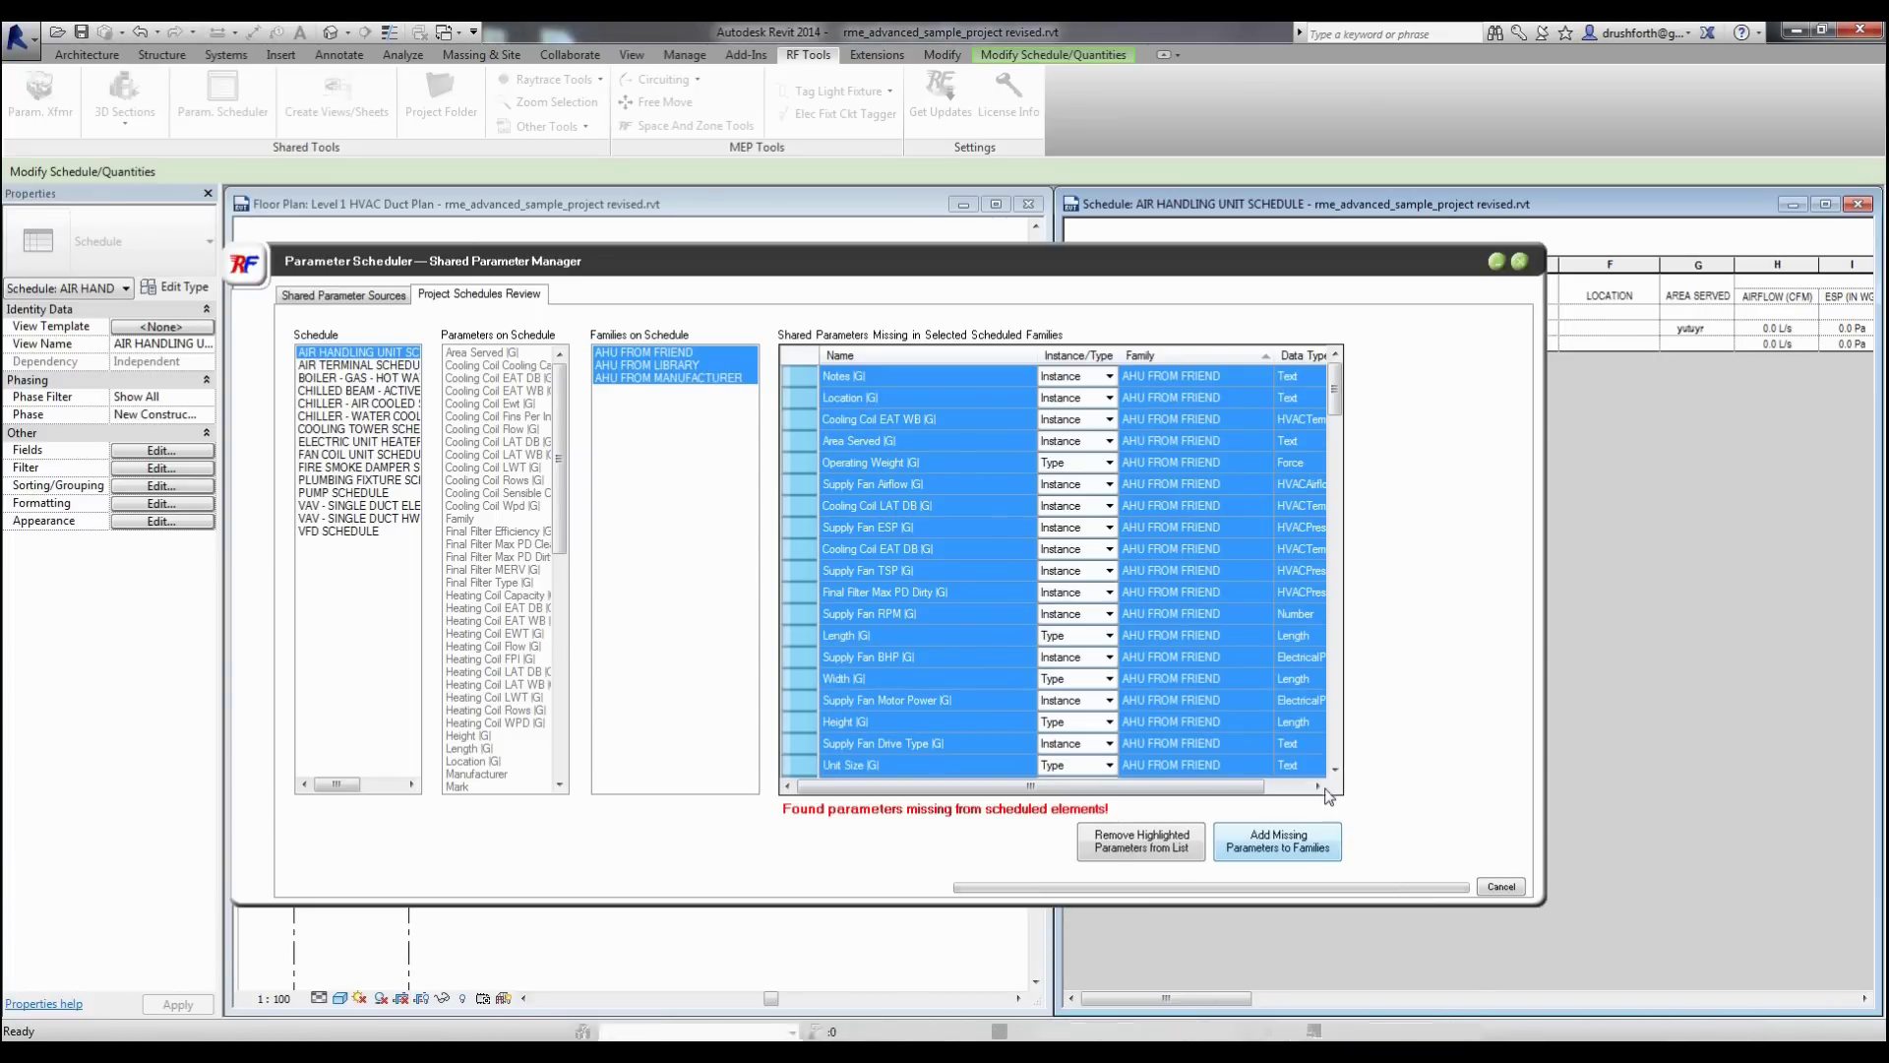
pyautogui.click(922, 618)
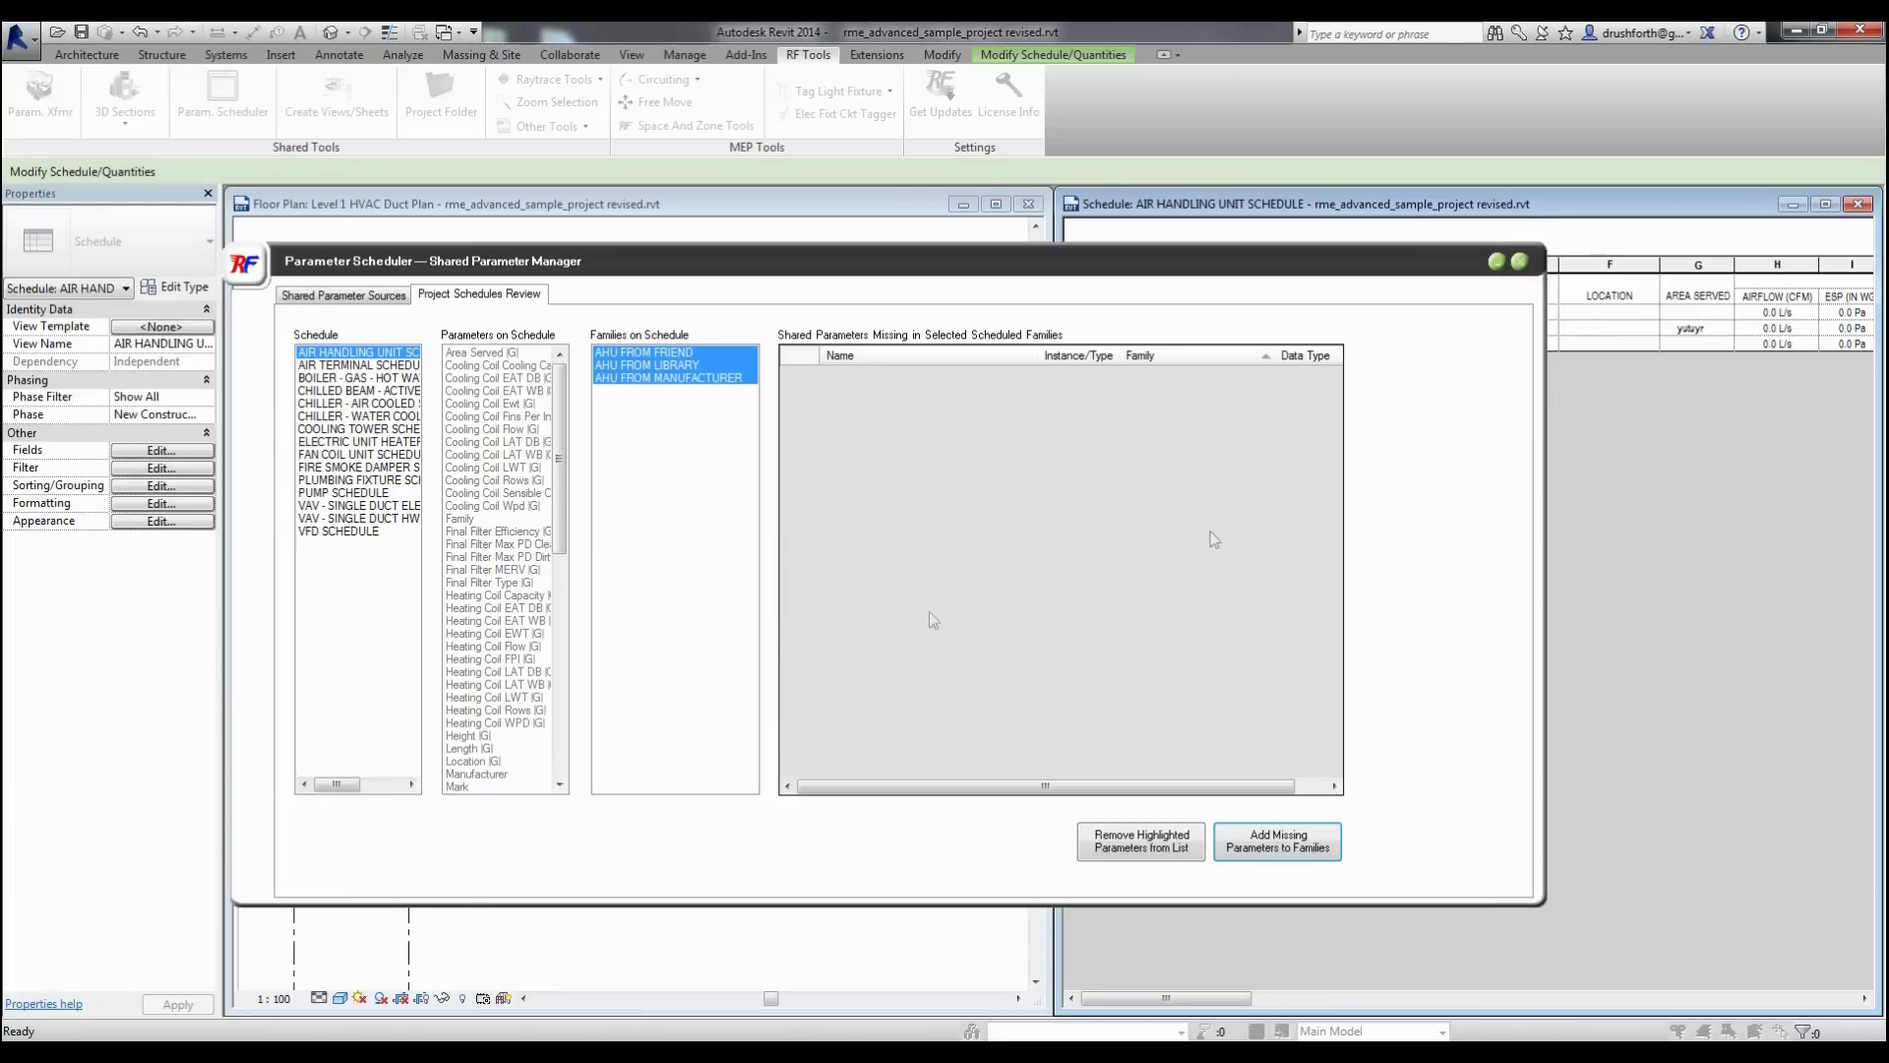
pyautogui.click(1520, 261)
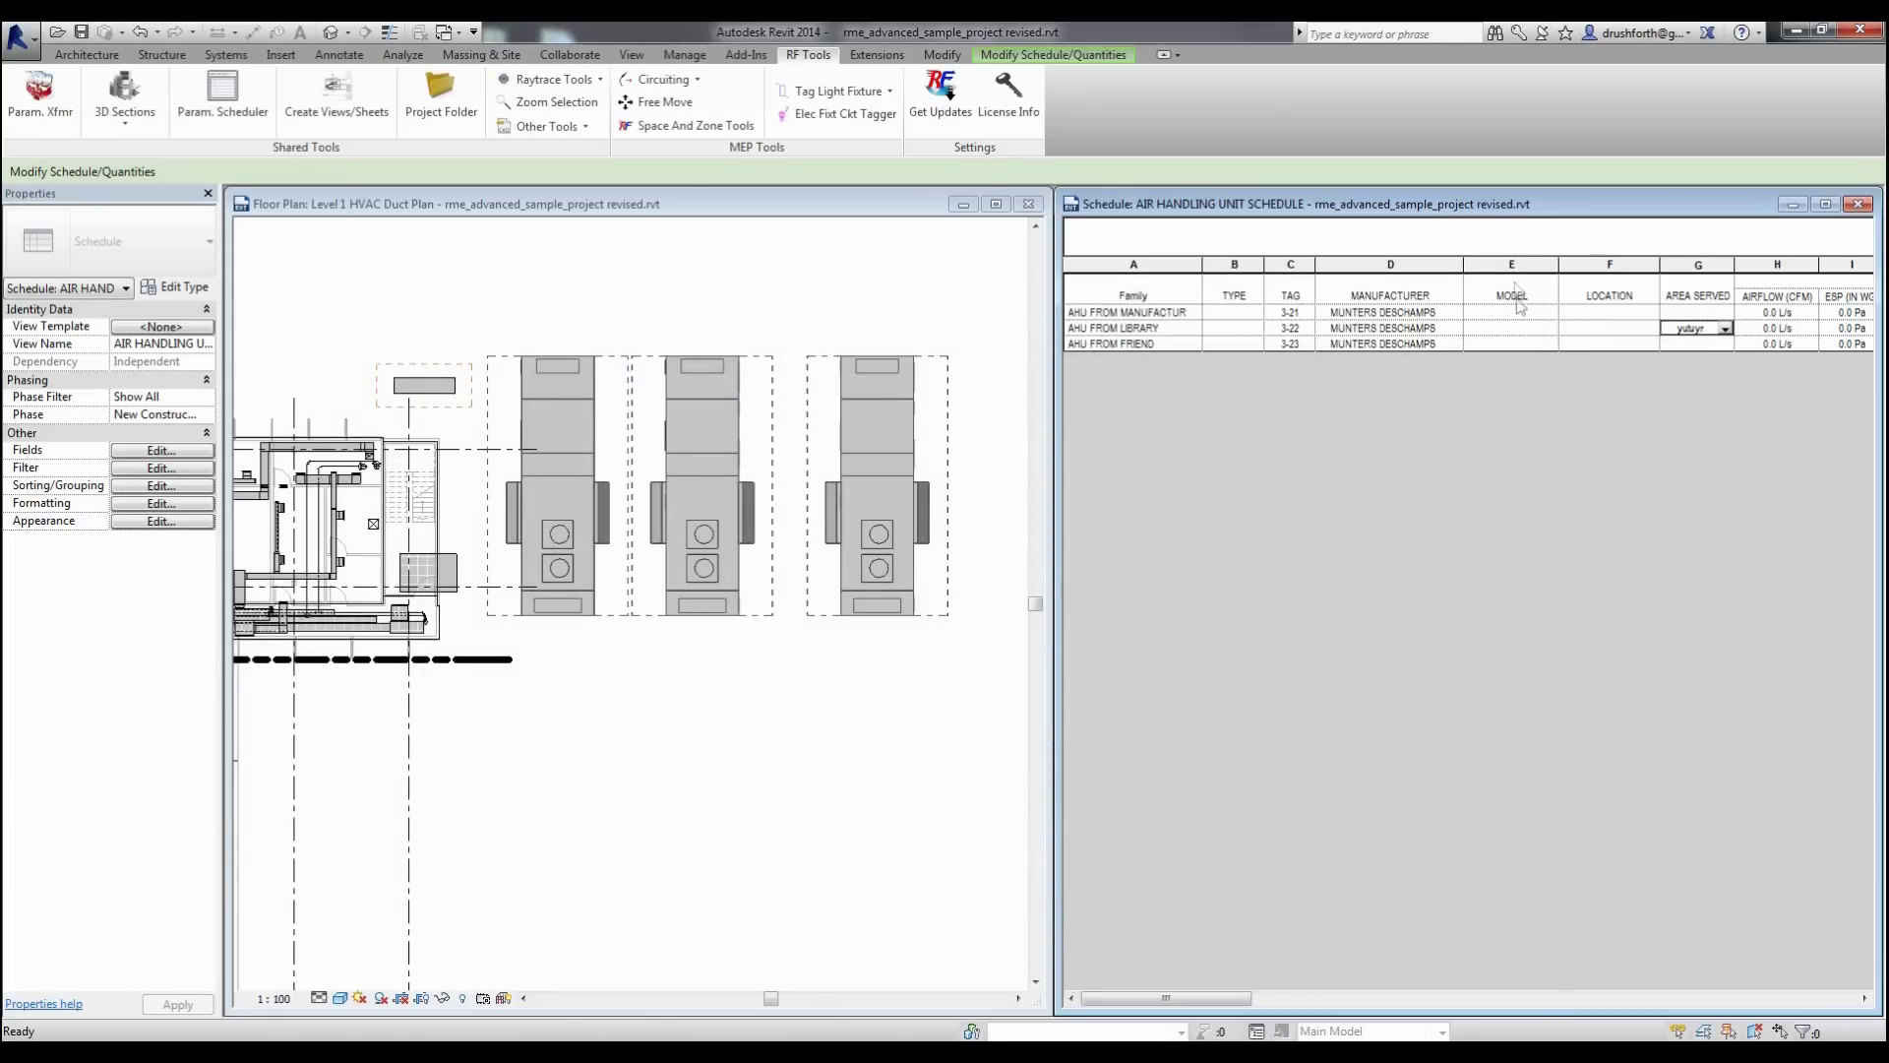
# Set Area Served to "gttgf" for AHU FROM MANUFACTUR and "fsgf" for AHU FROM FRIEND, and the former's supply fan motor power to 4 W.
pyautogui.click(1713, 313)
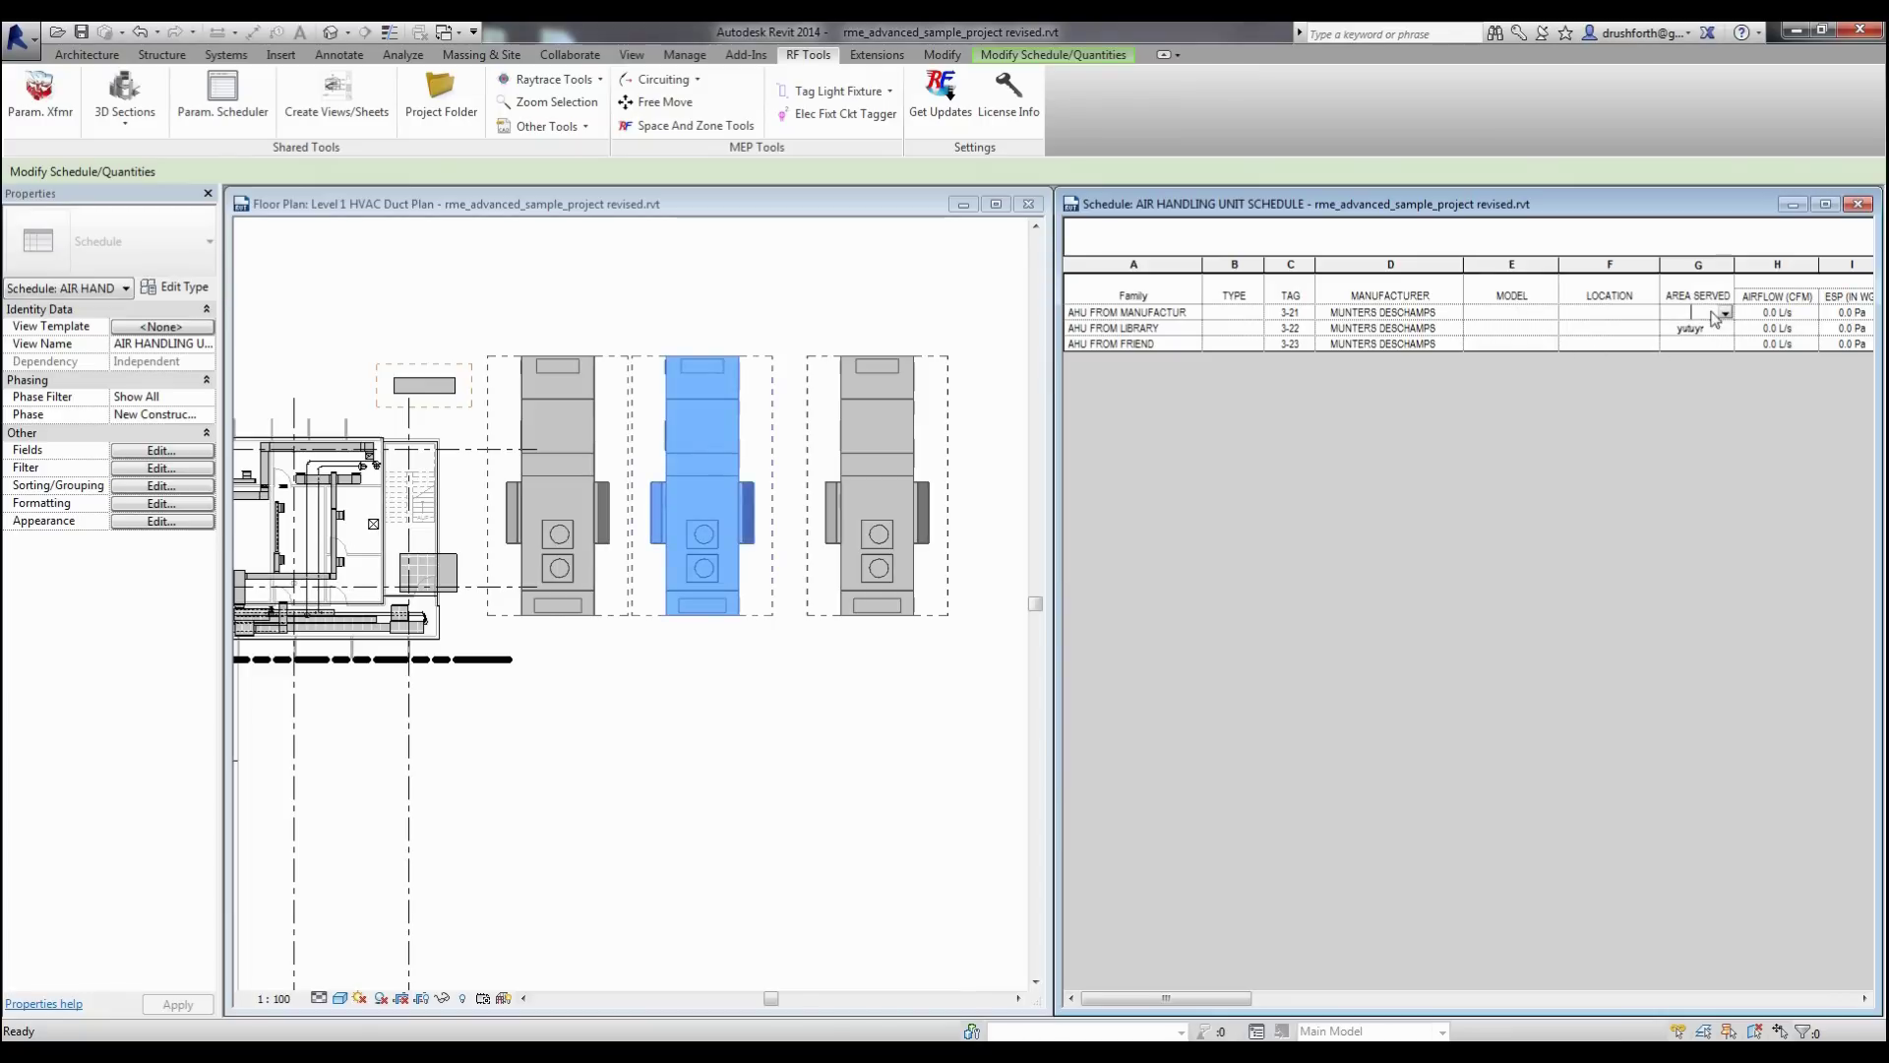
pyautogui.write('gbgf')
pyautogui.click(1700, 344)
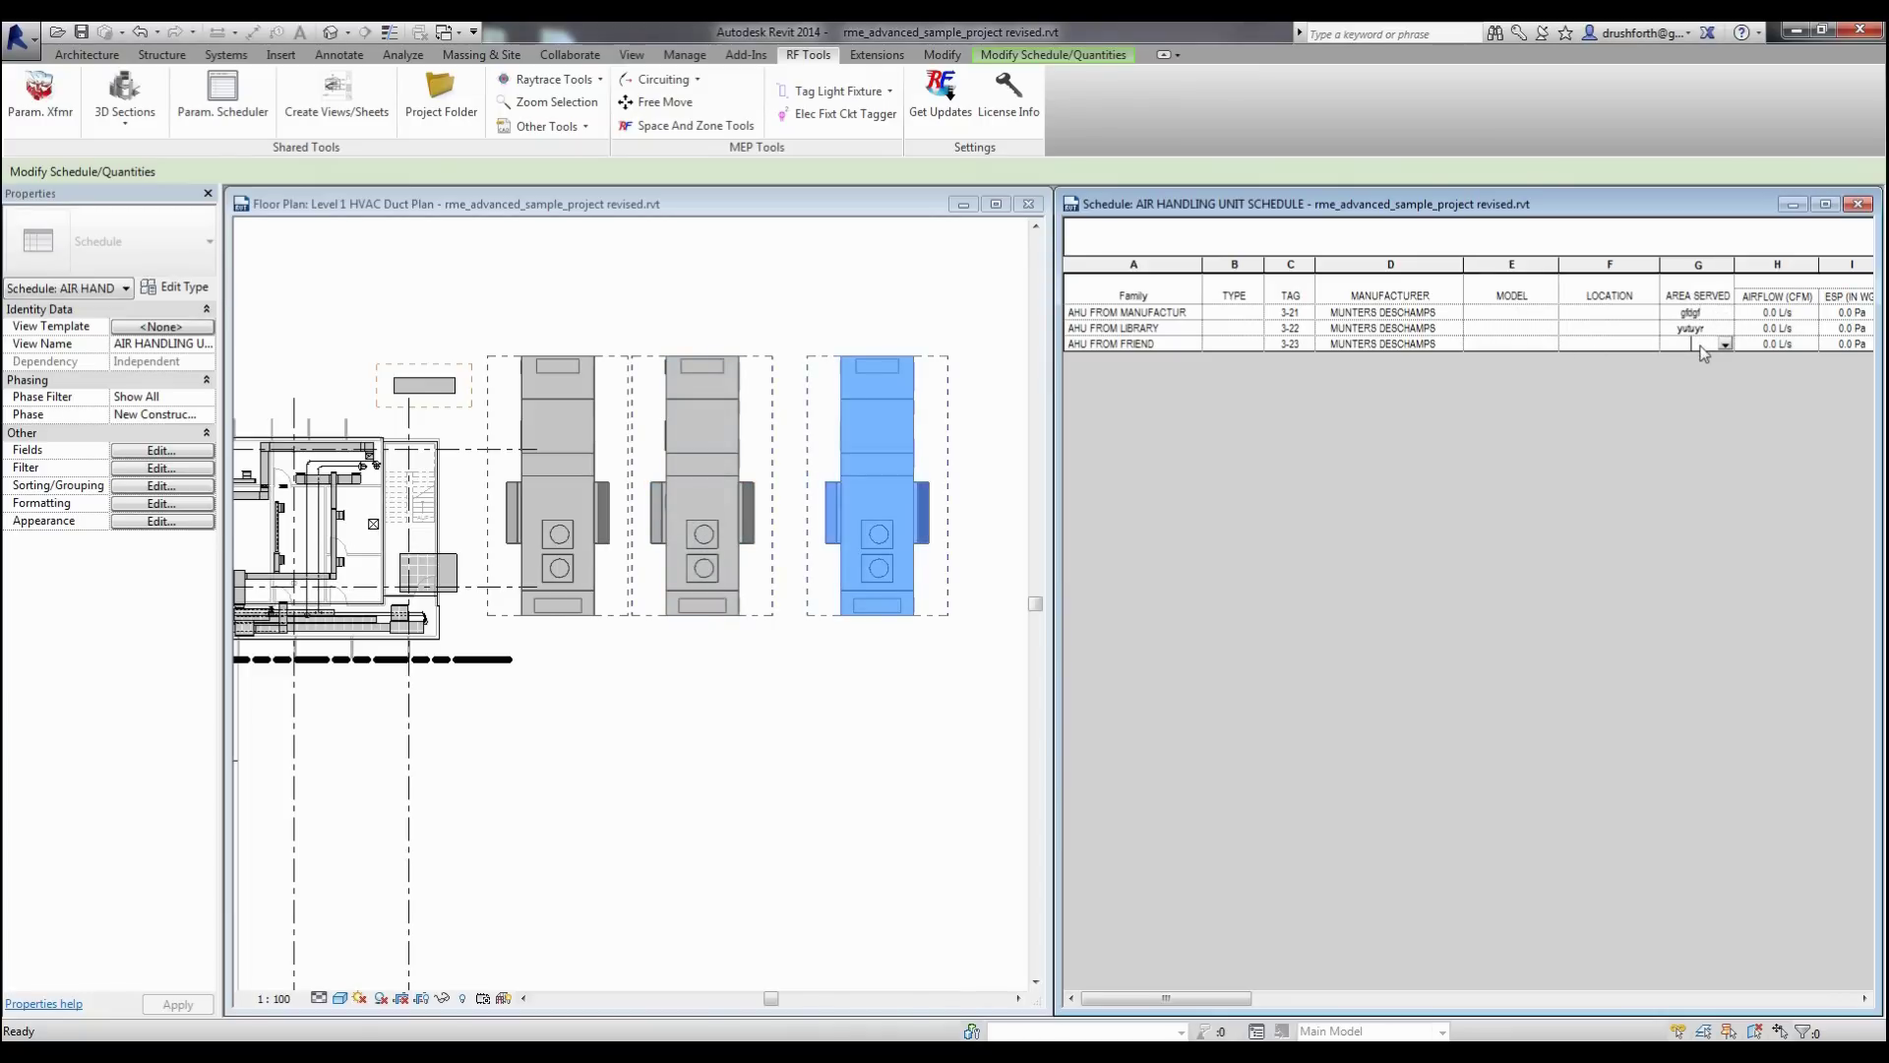
pyautogui.moveTo(1220, 998); pyautogui.dragTo(1348, 999)
pyautogui.click(1542, 445)
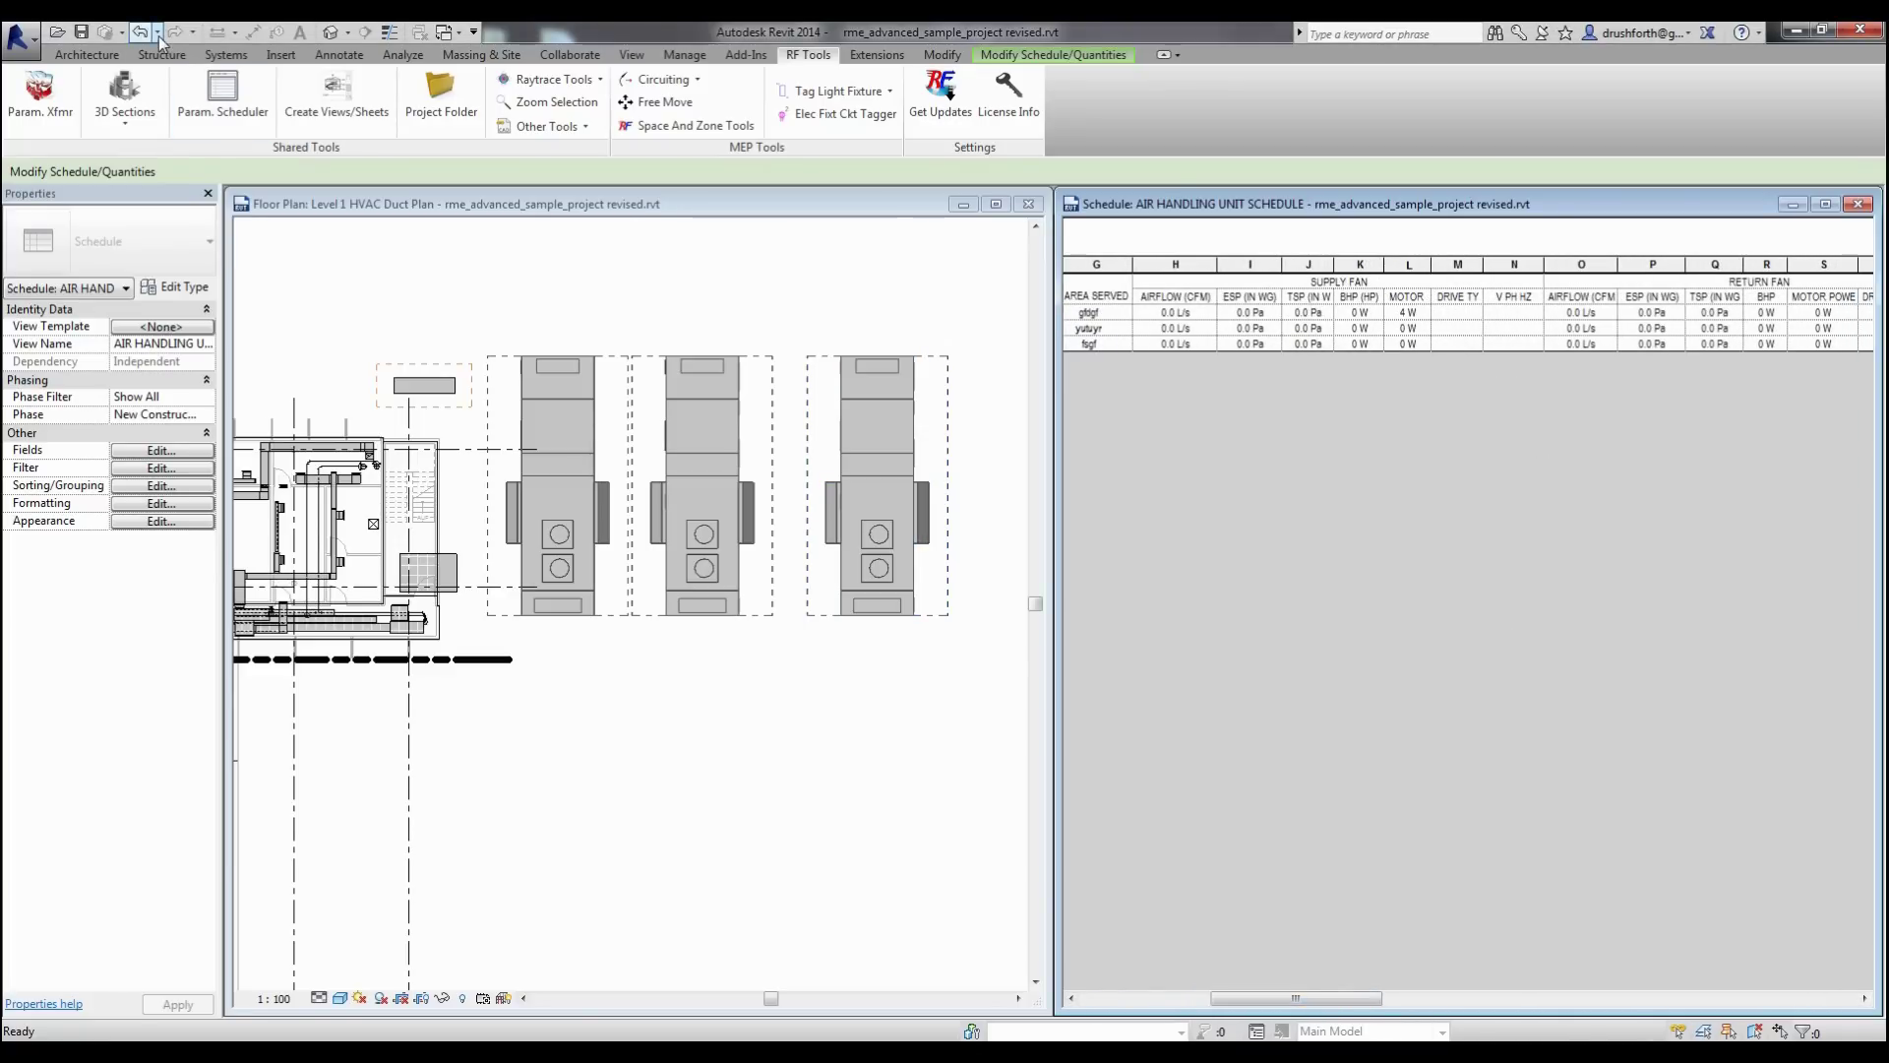
# Select the three air handling units in the plan and load all parameters of the saved AHU template in Parameter Scheduler.
pyautogui.click(899, 649)
pyautogui.moveTo(915, 671); pyautogui.dragTo(568, 500)
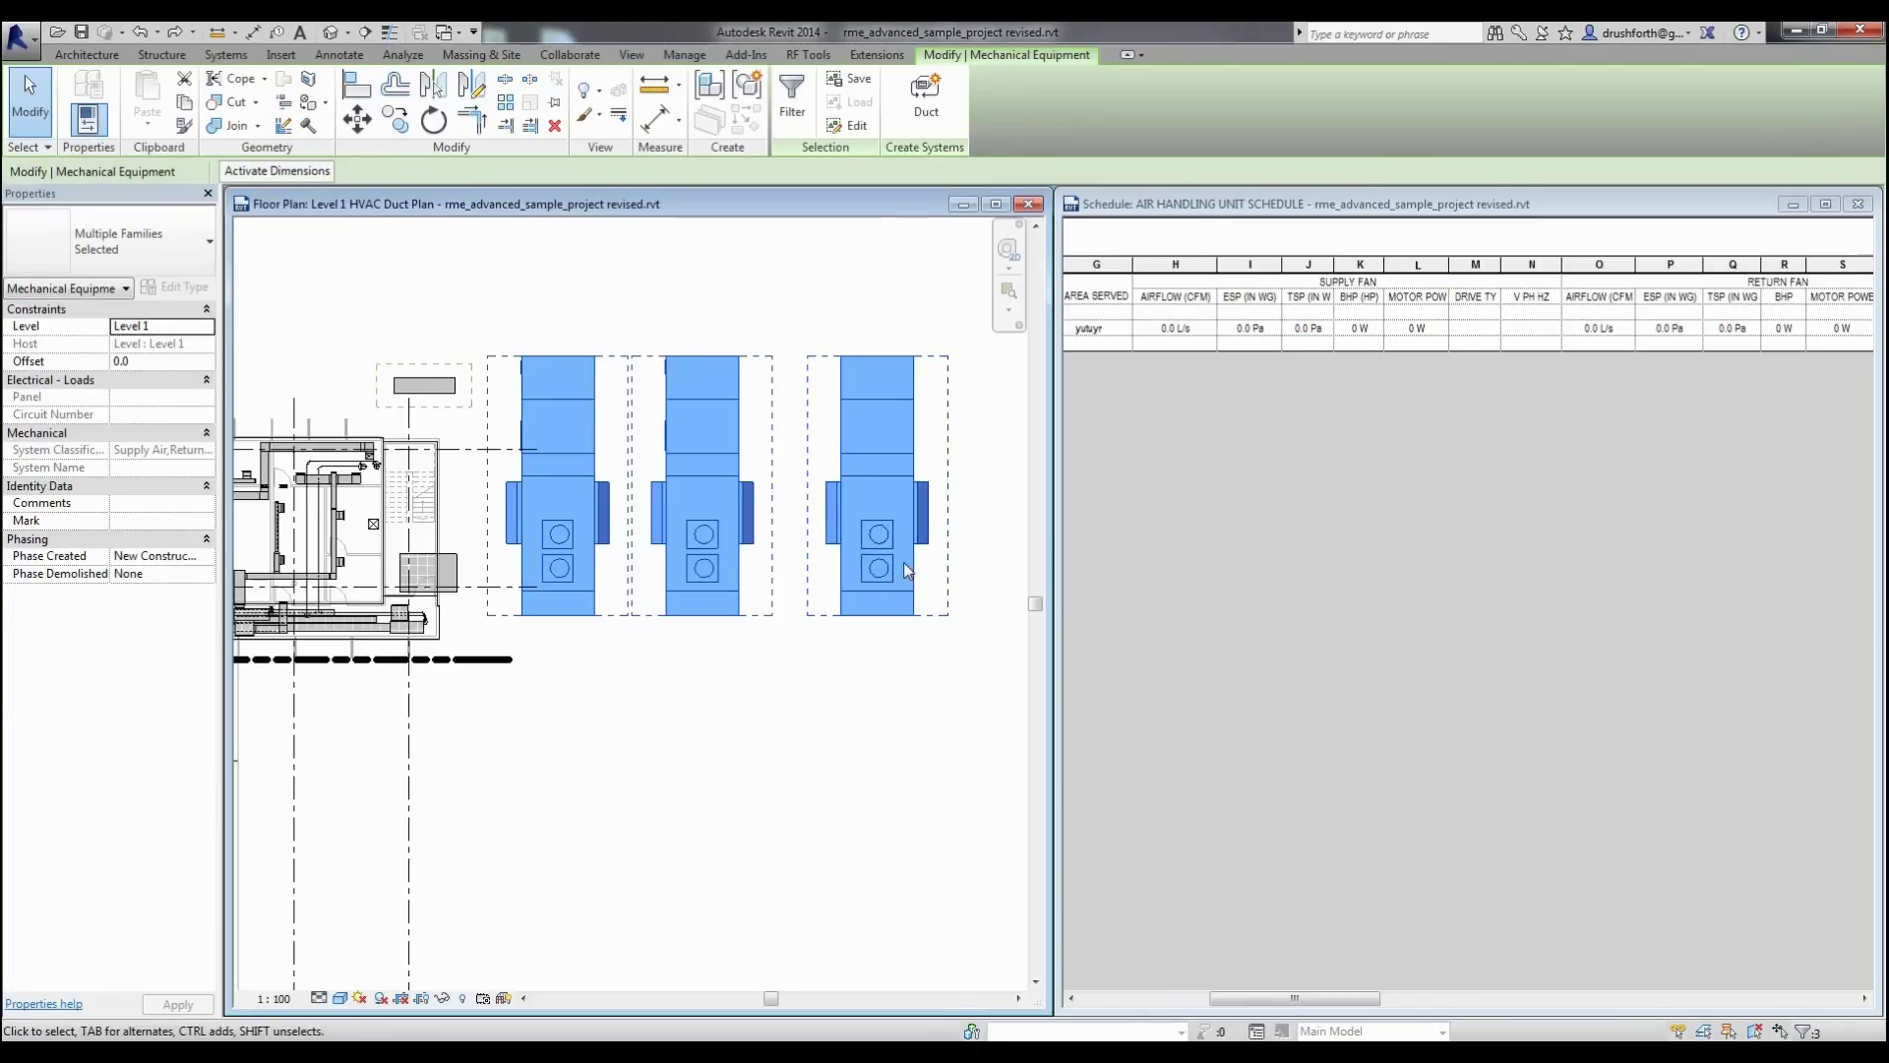
pyautogui.click(807, 57)
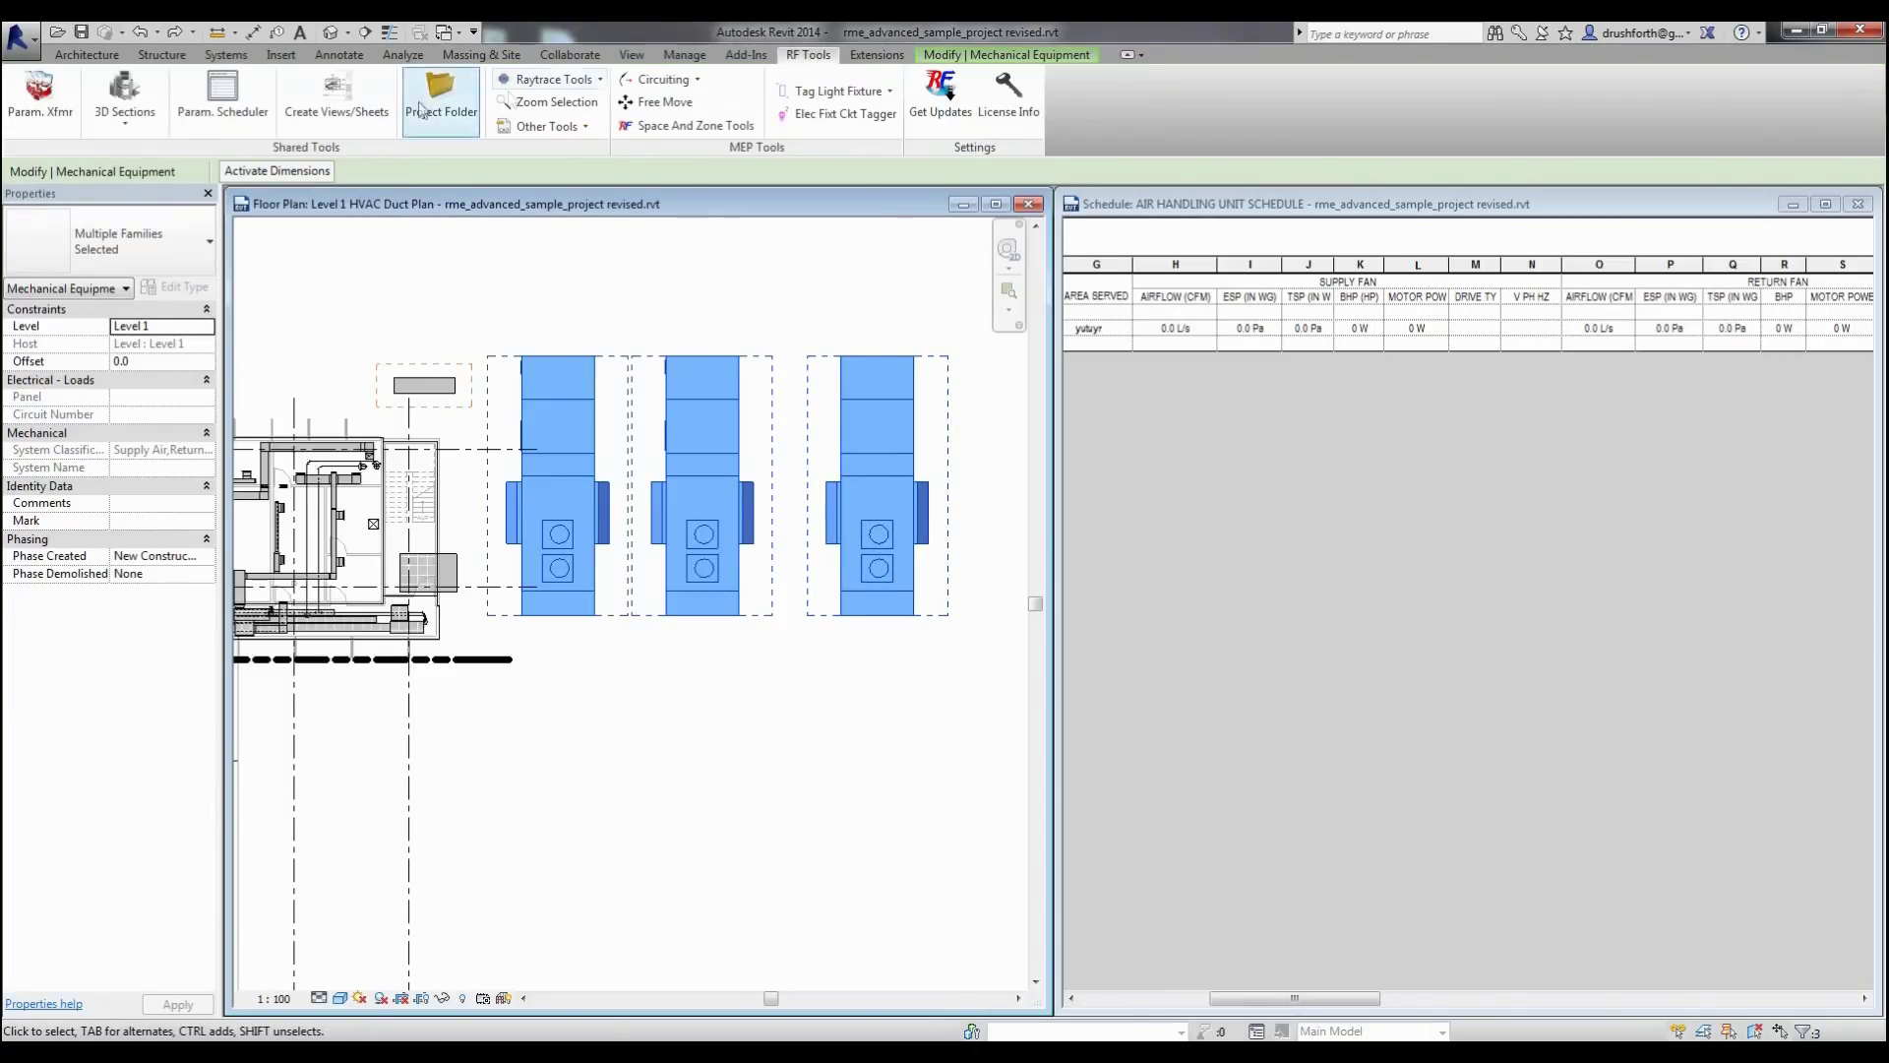
pyautogui.click(253, 109)
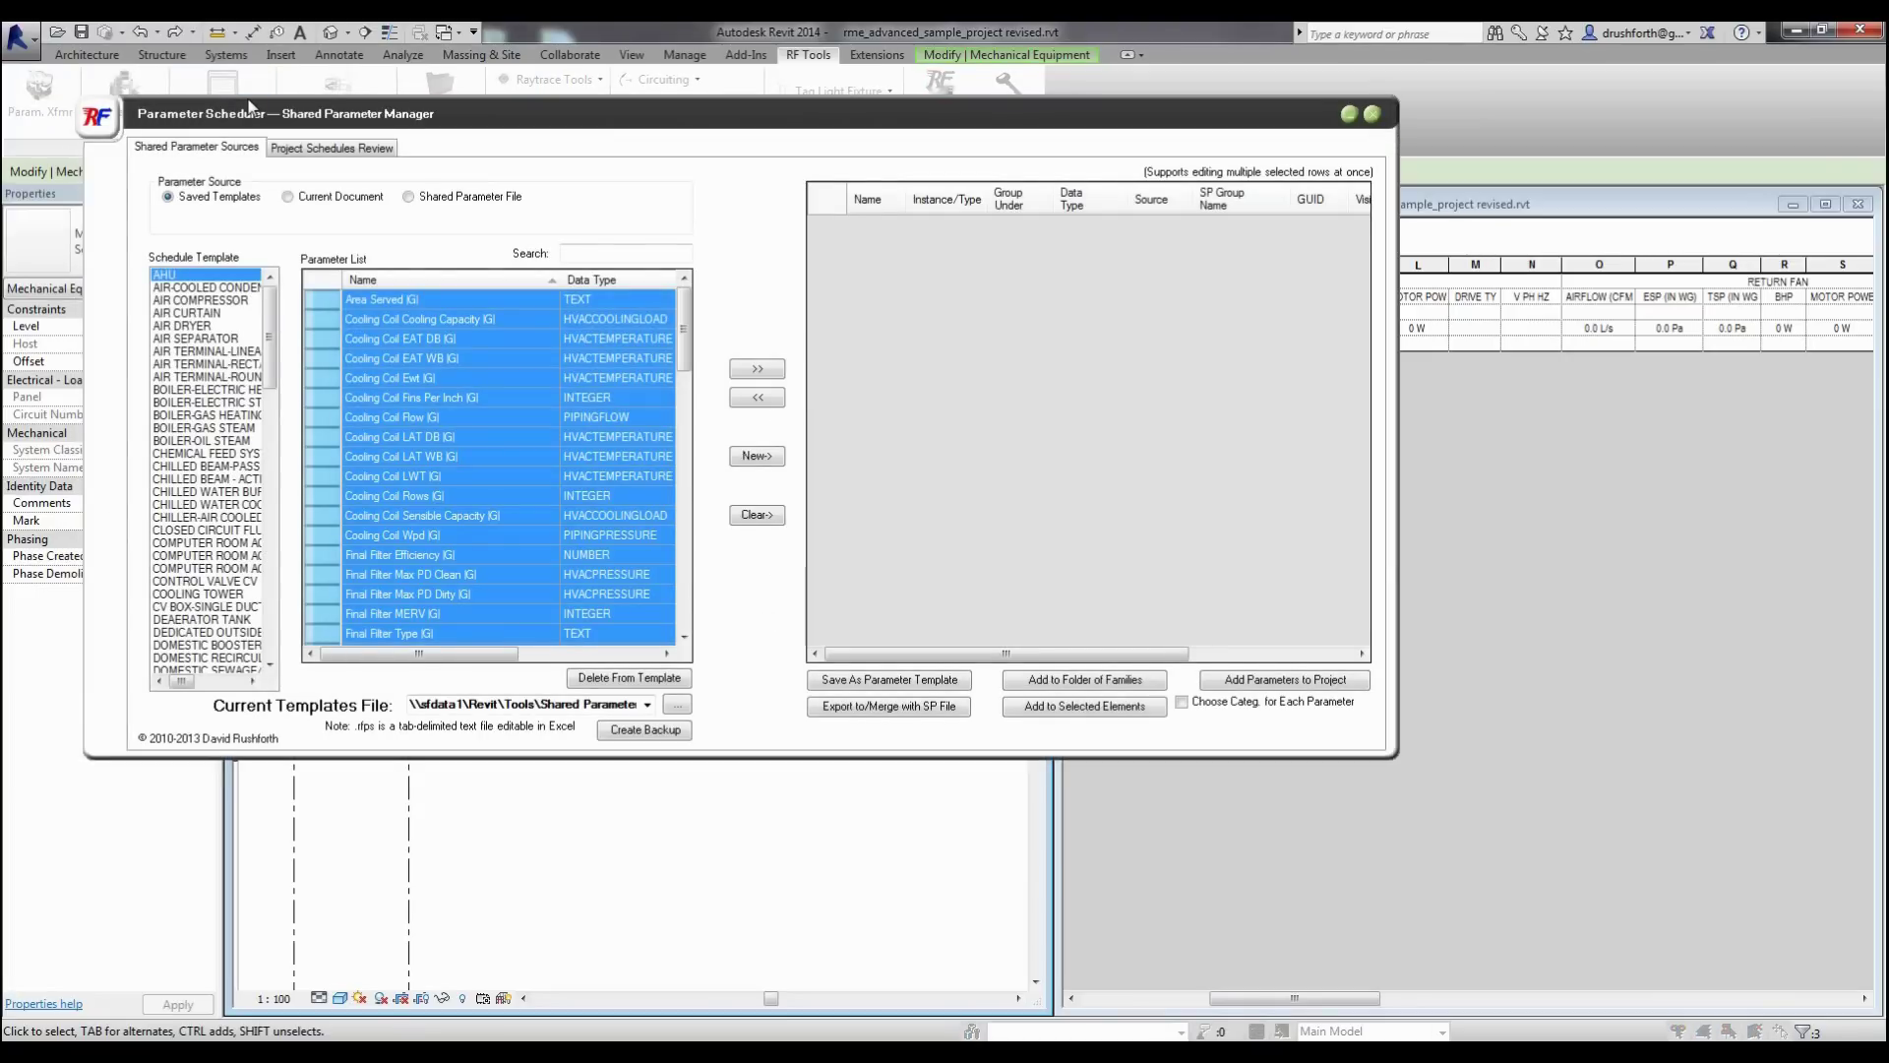
pyautogui.click(218, 288)
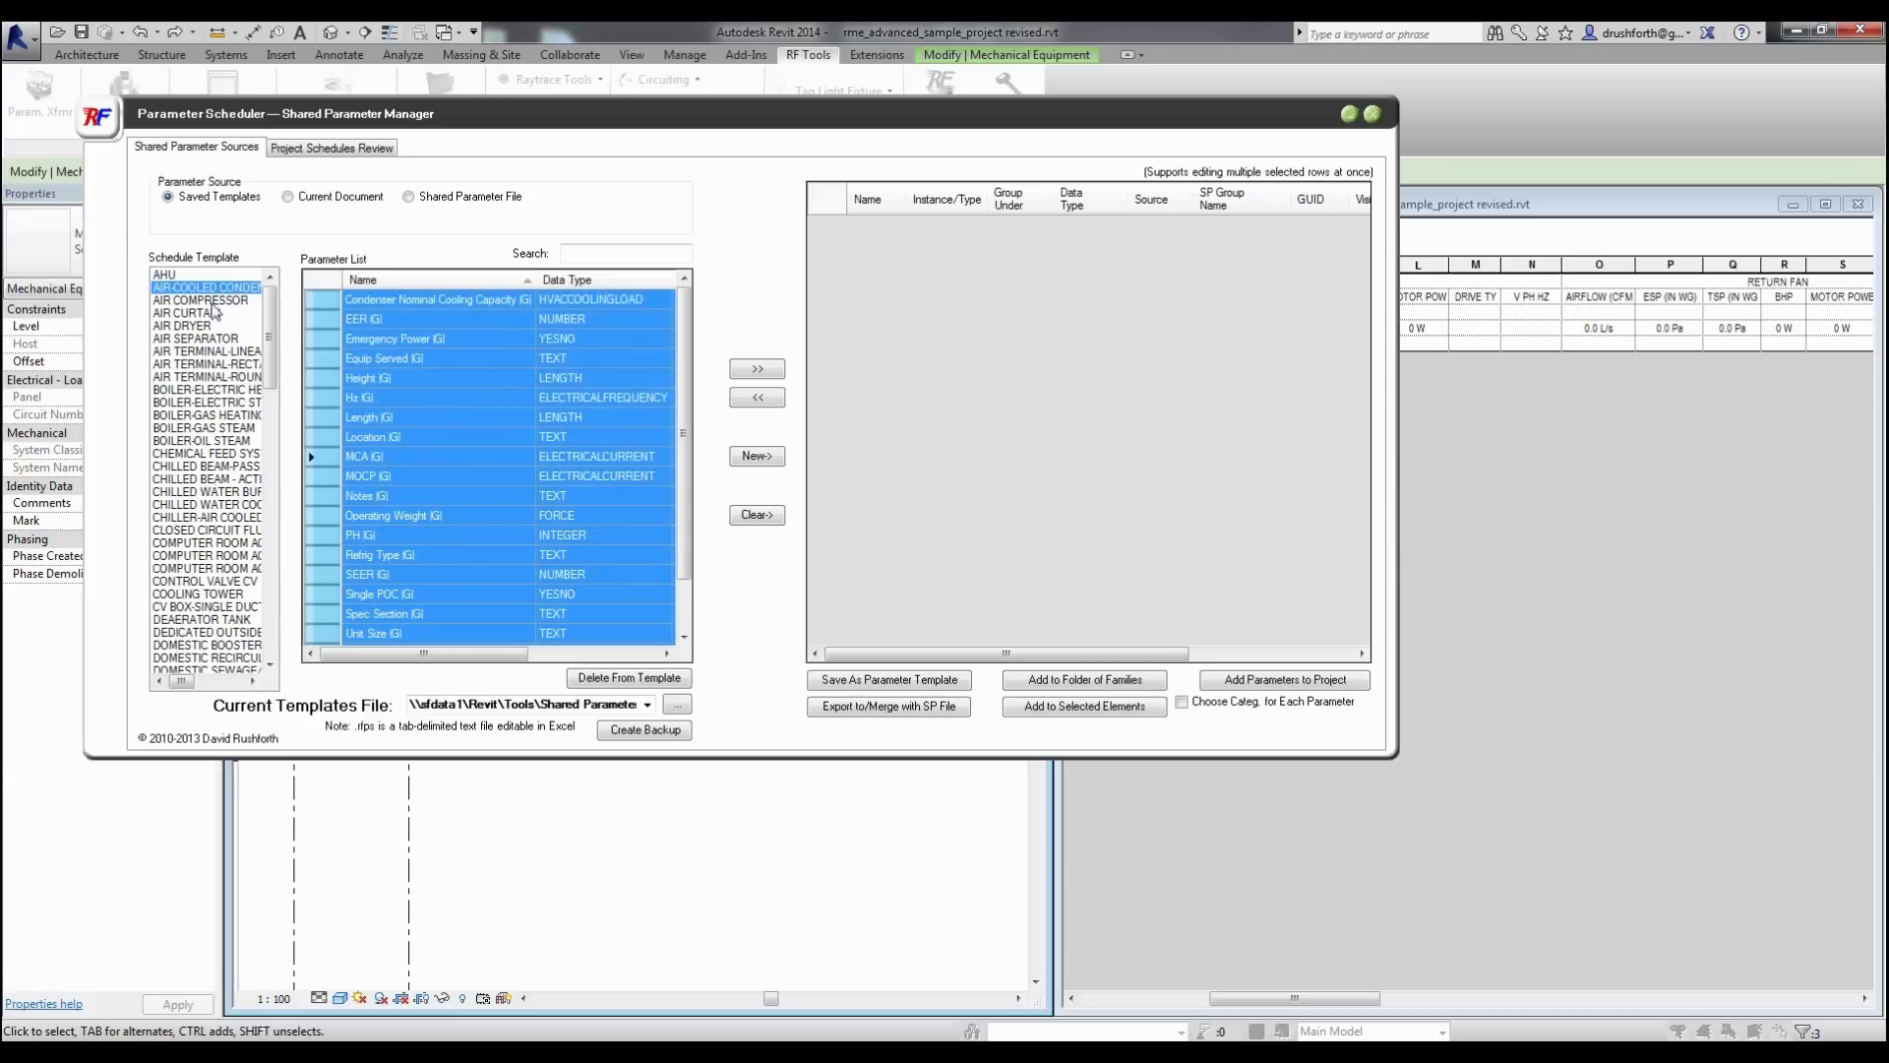
pyautogui.click(195, 275)
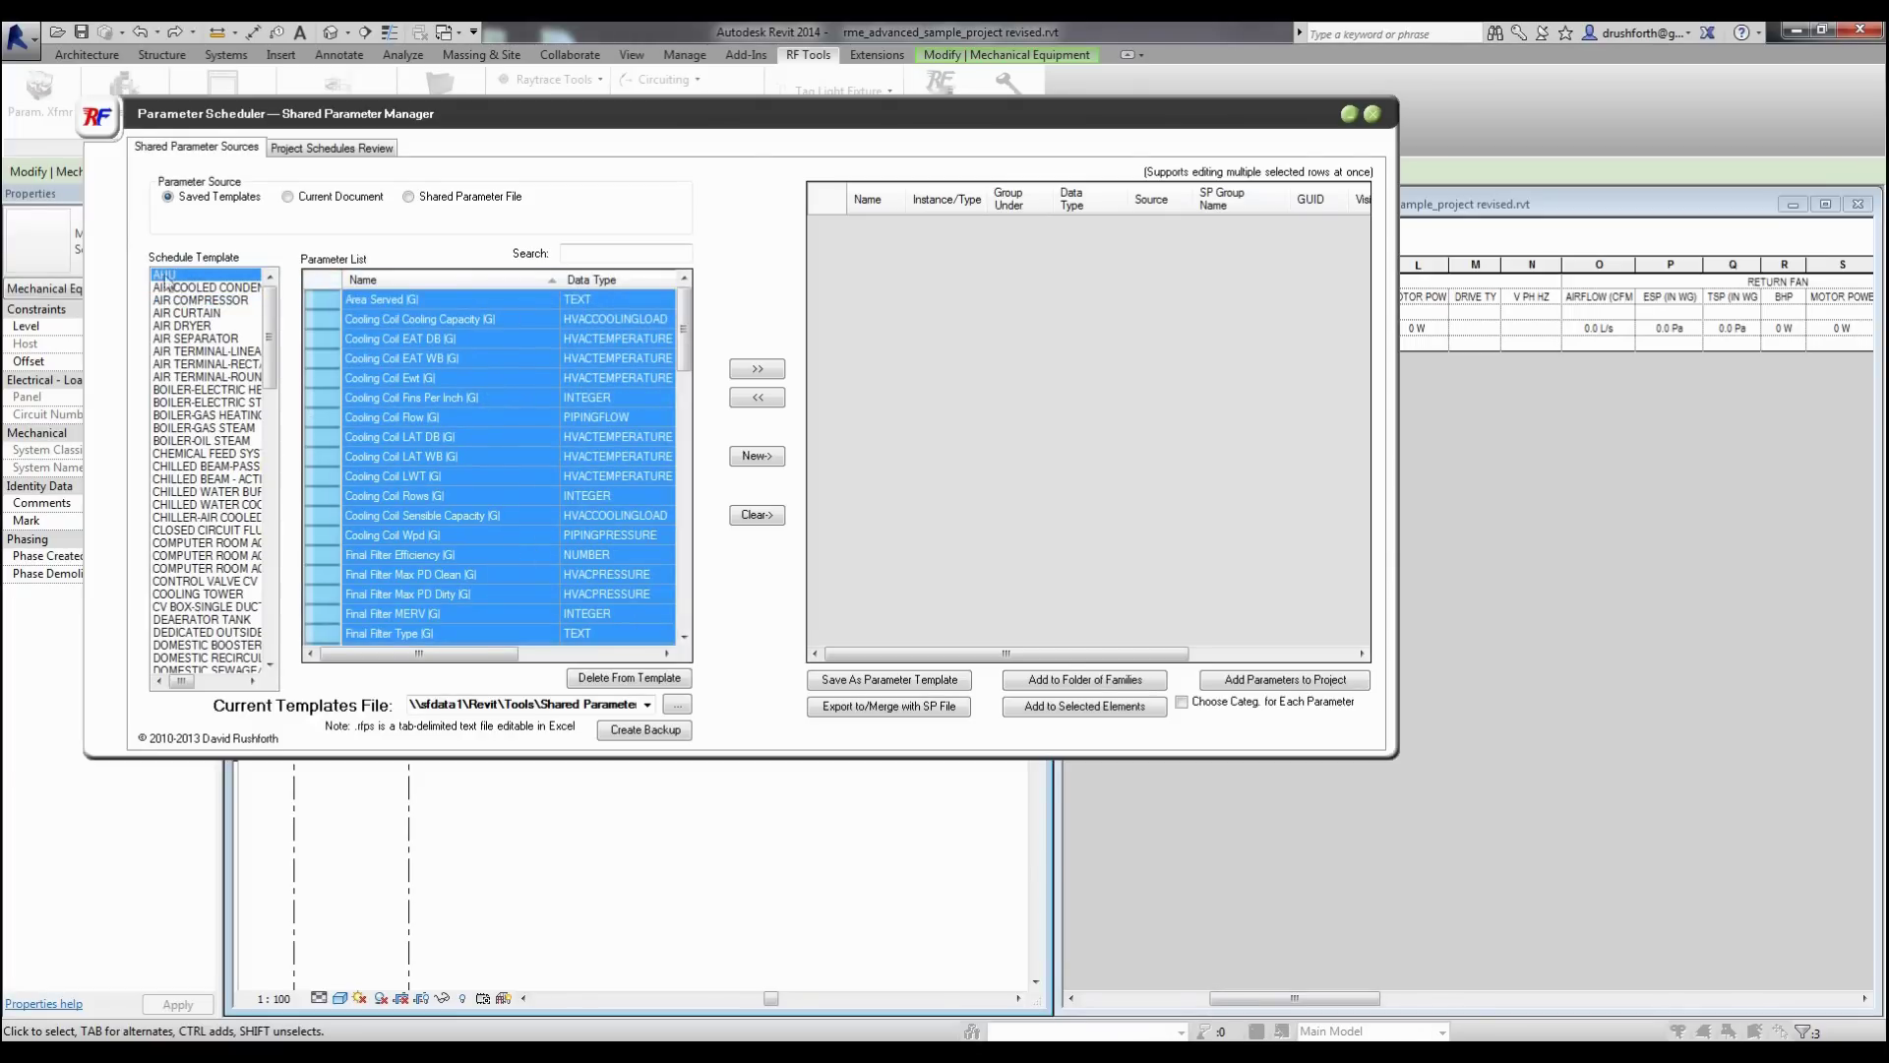
pyautogui.click(760, 370)
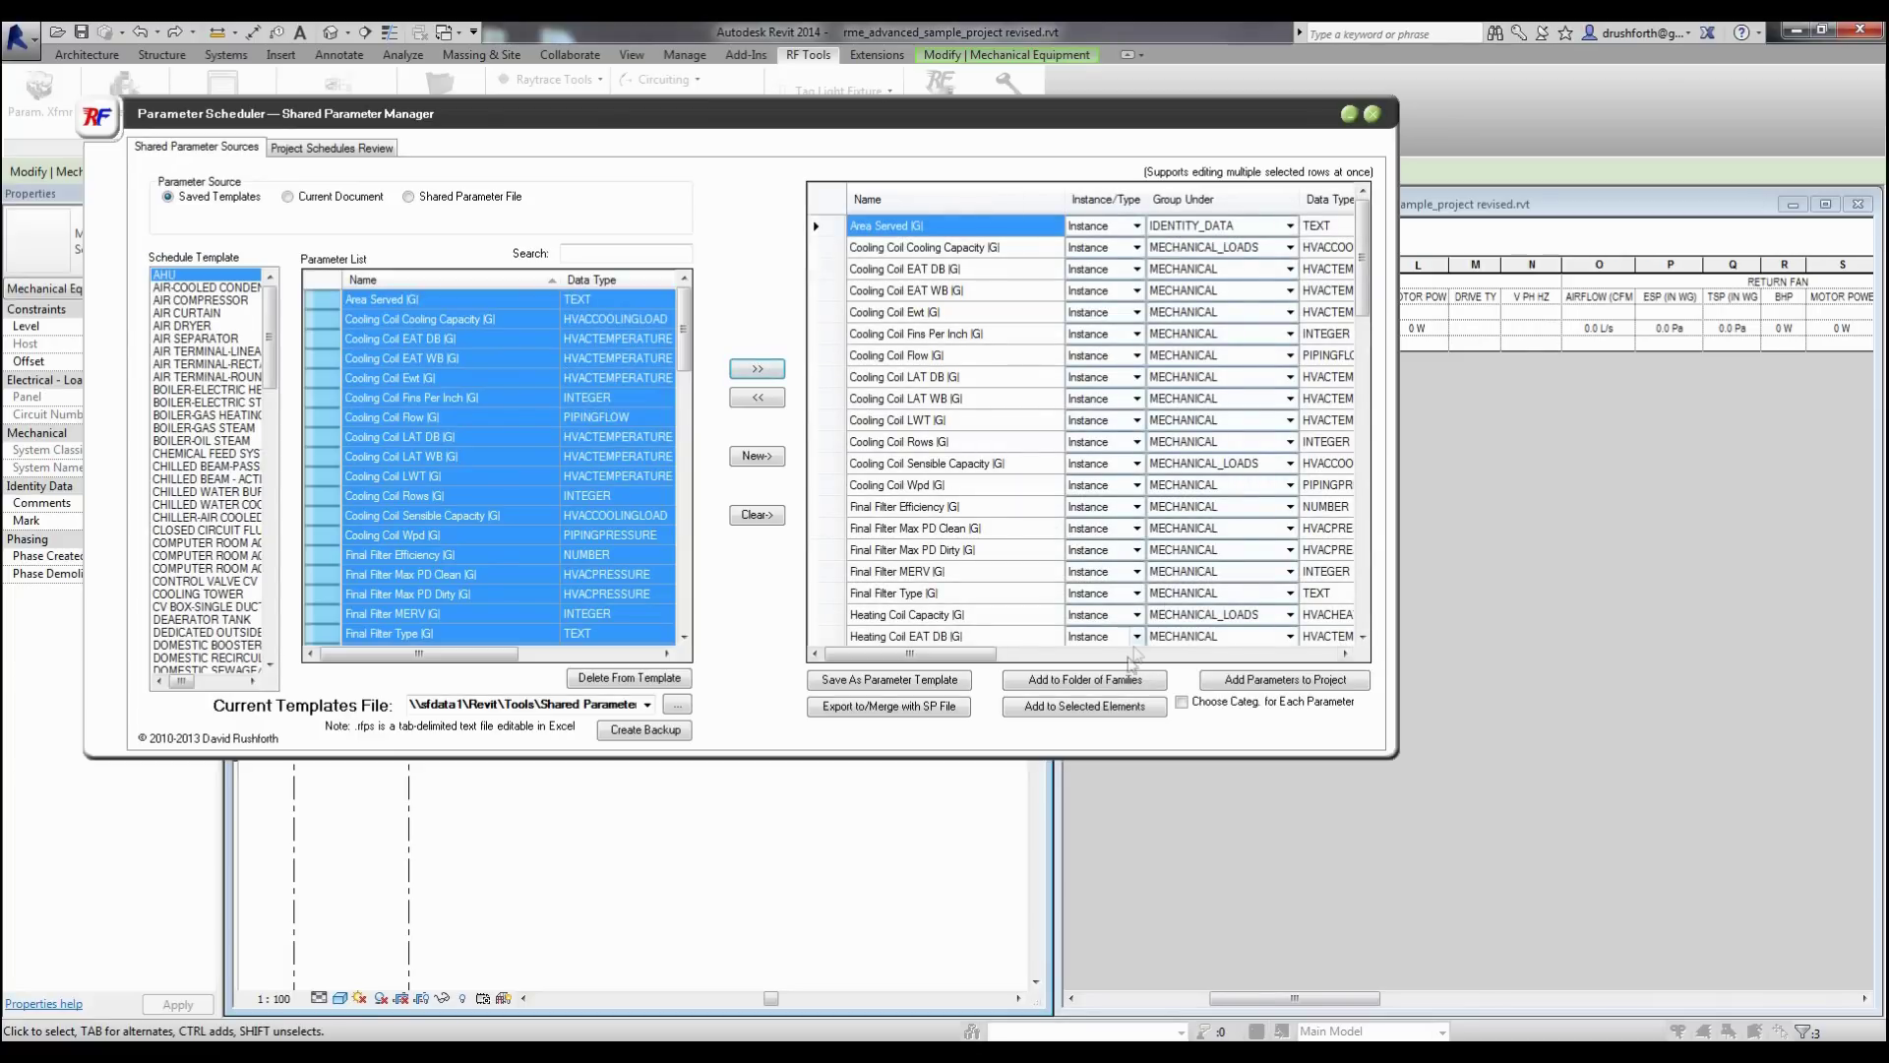
# Add the loaded AHU parameters to the selected elements and close Parameter Scheduler.
pyautogui.click(1070, 707)
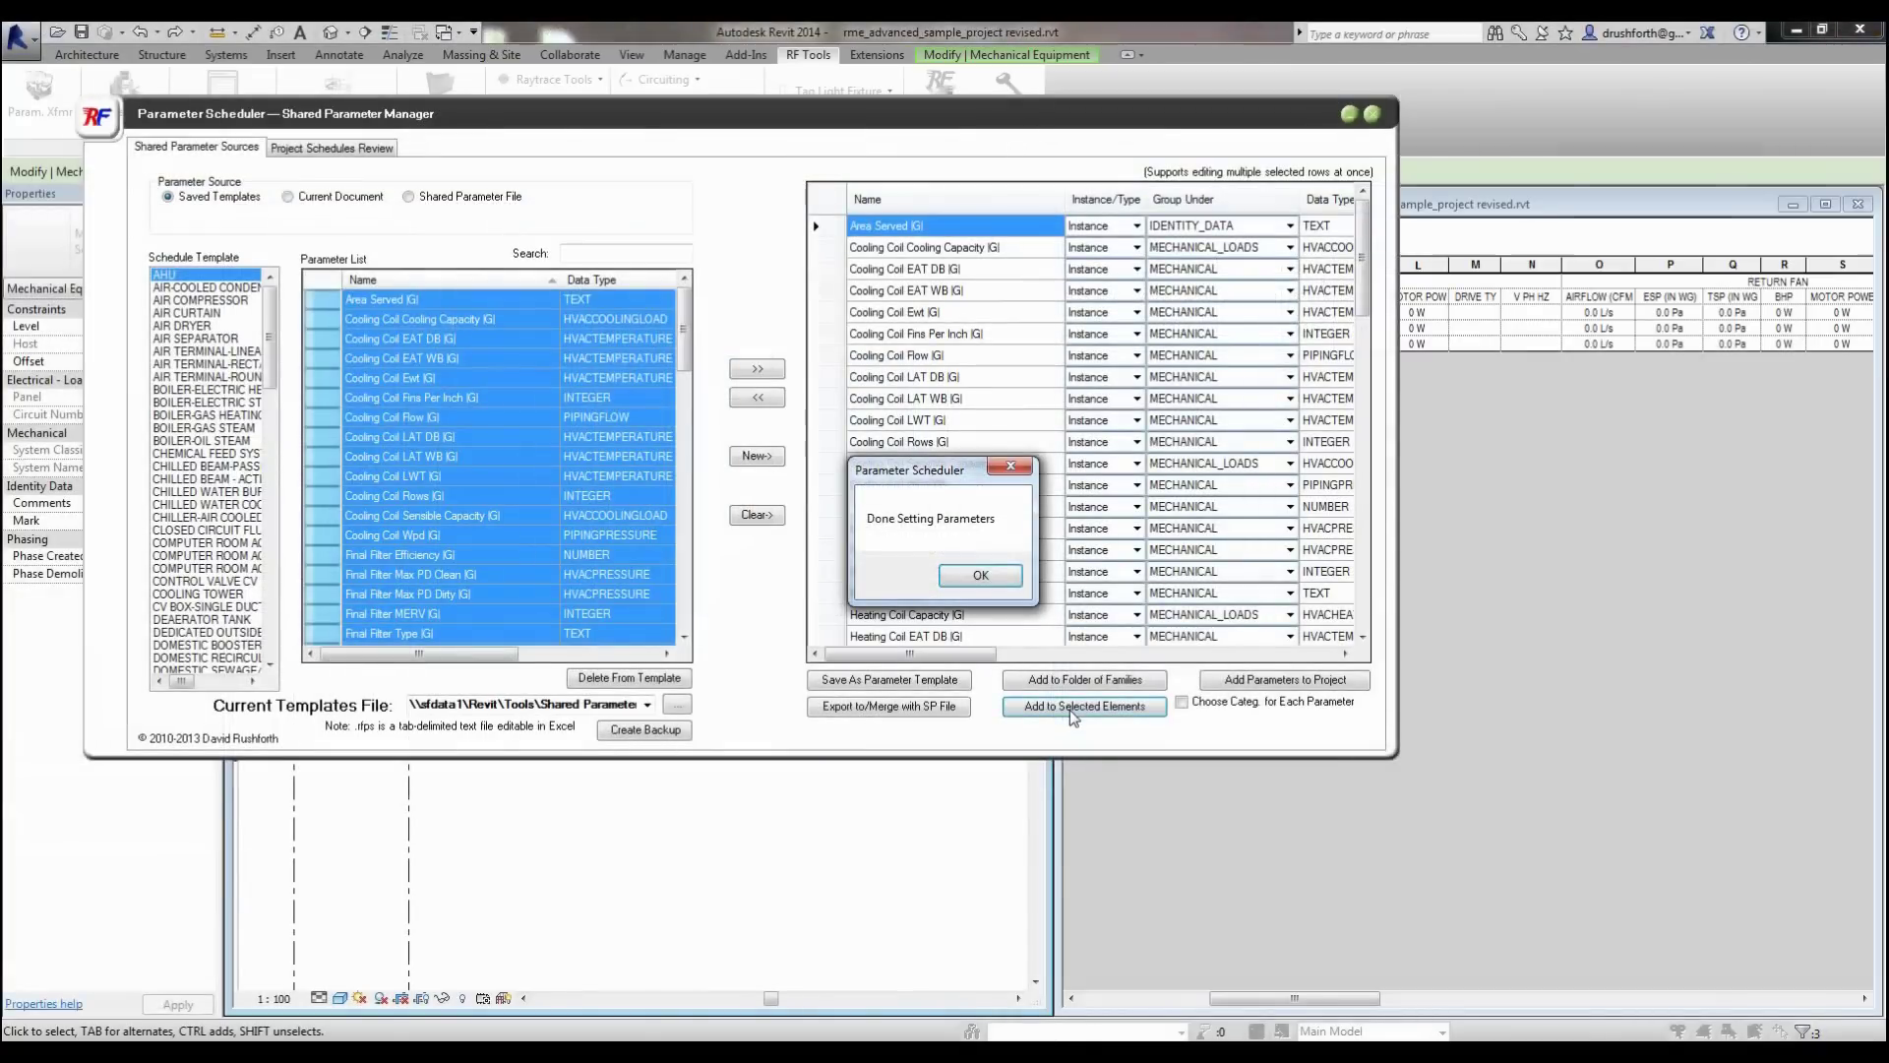
pyautogui.click(982, 575)
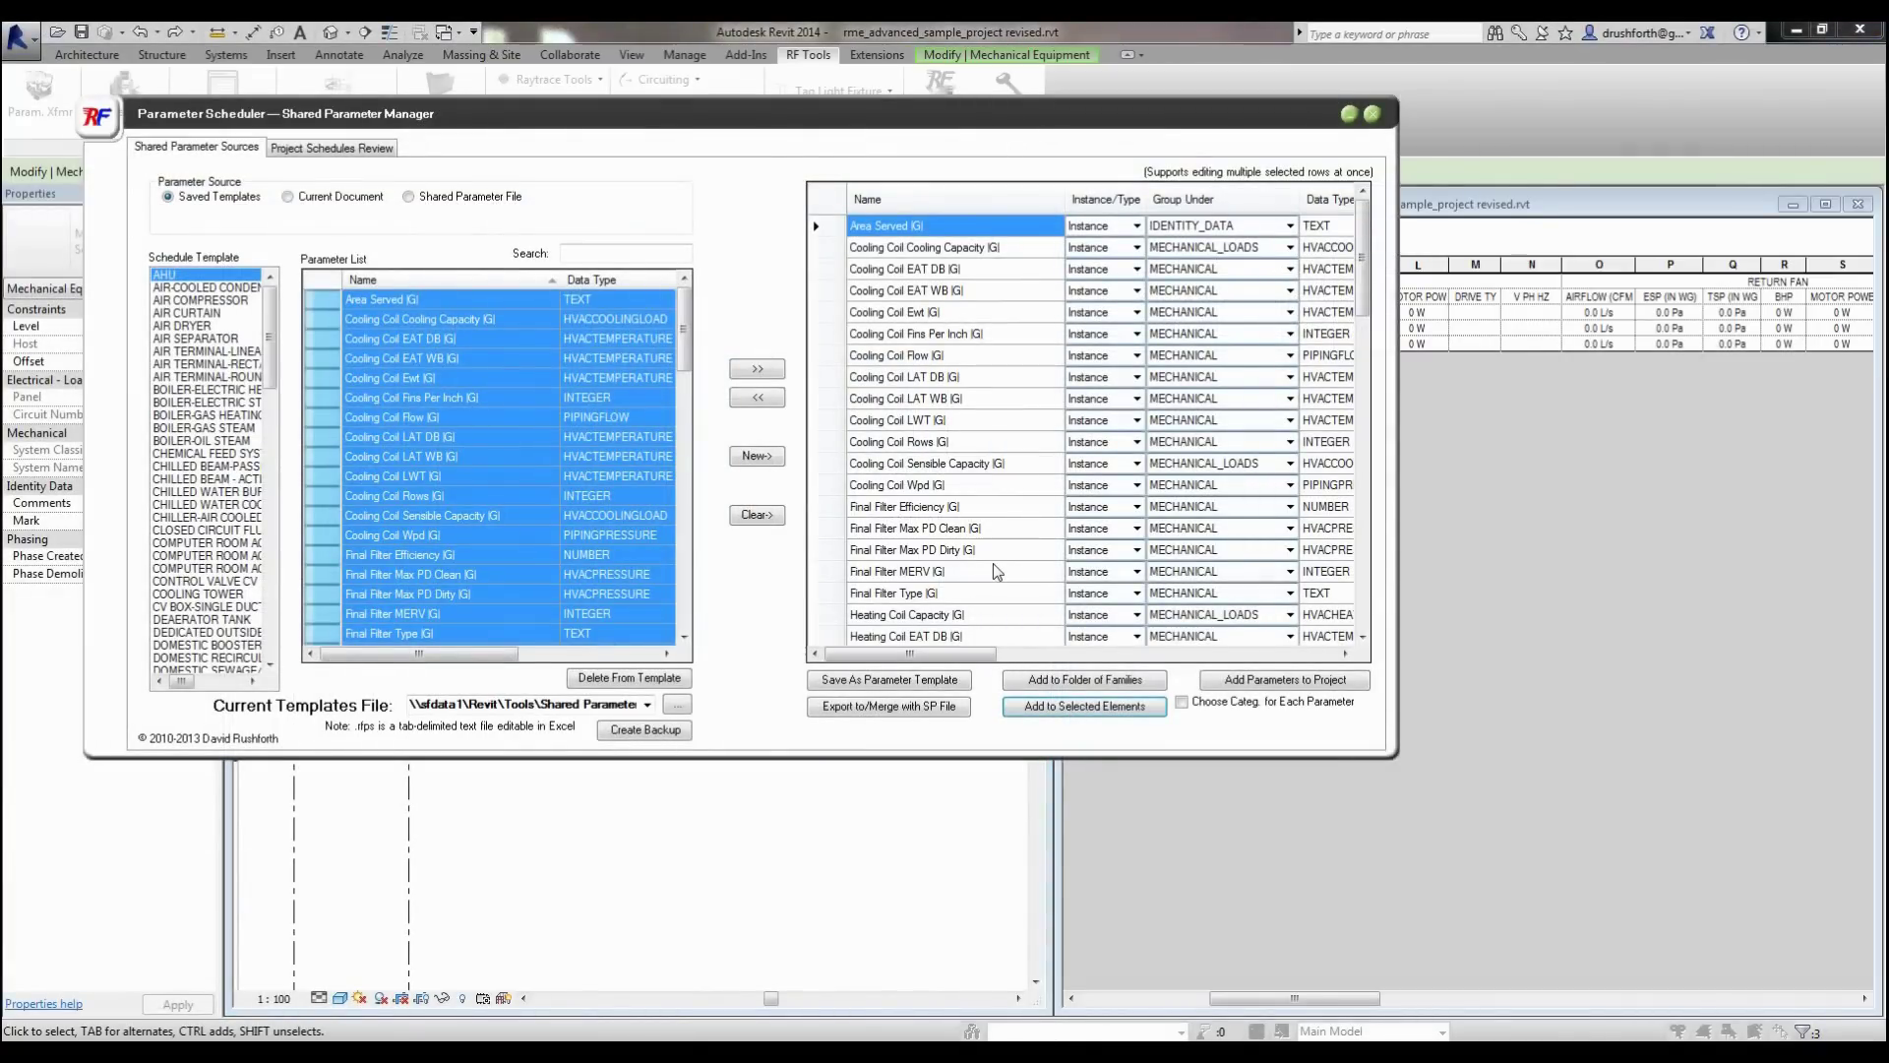
pyautogui.click(1370, 116)
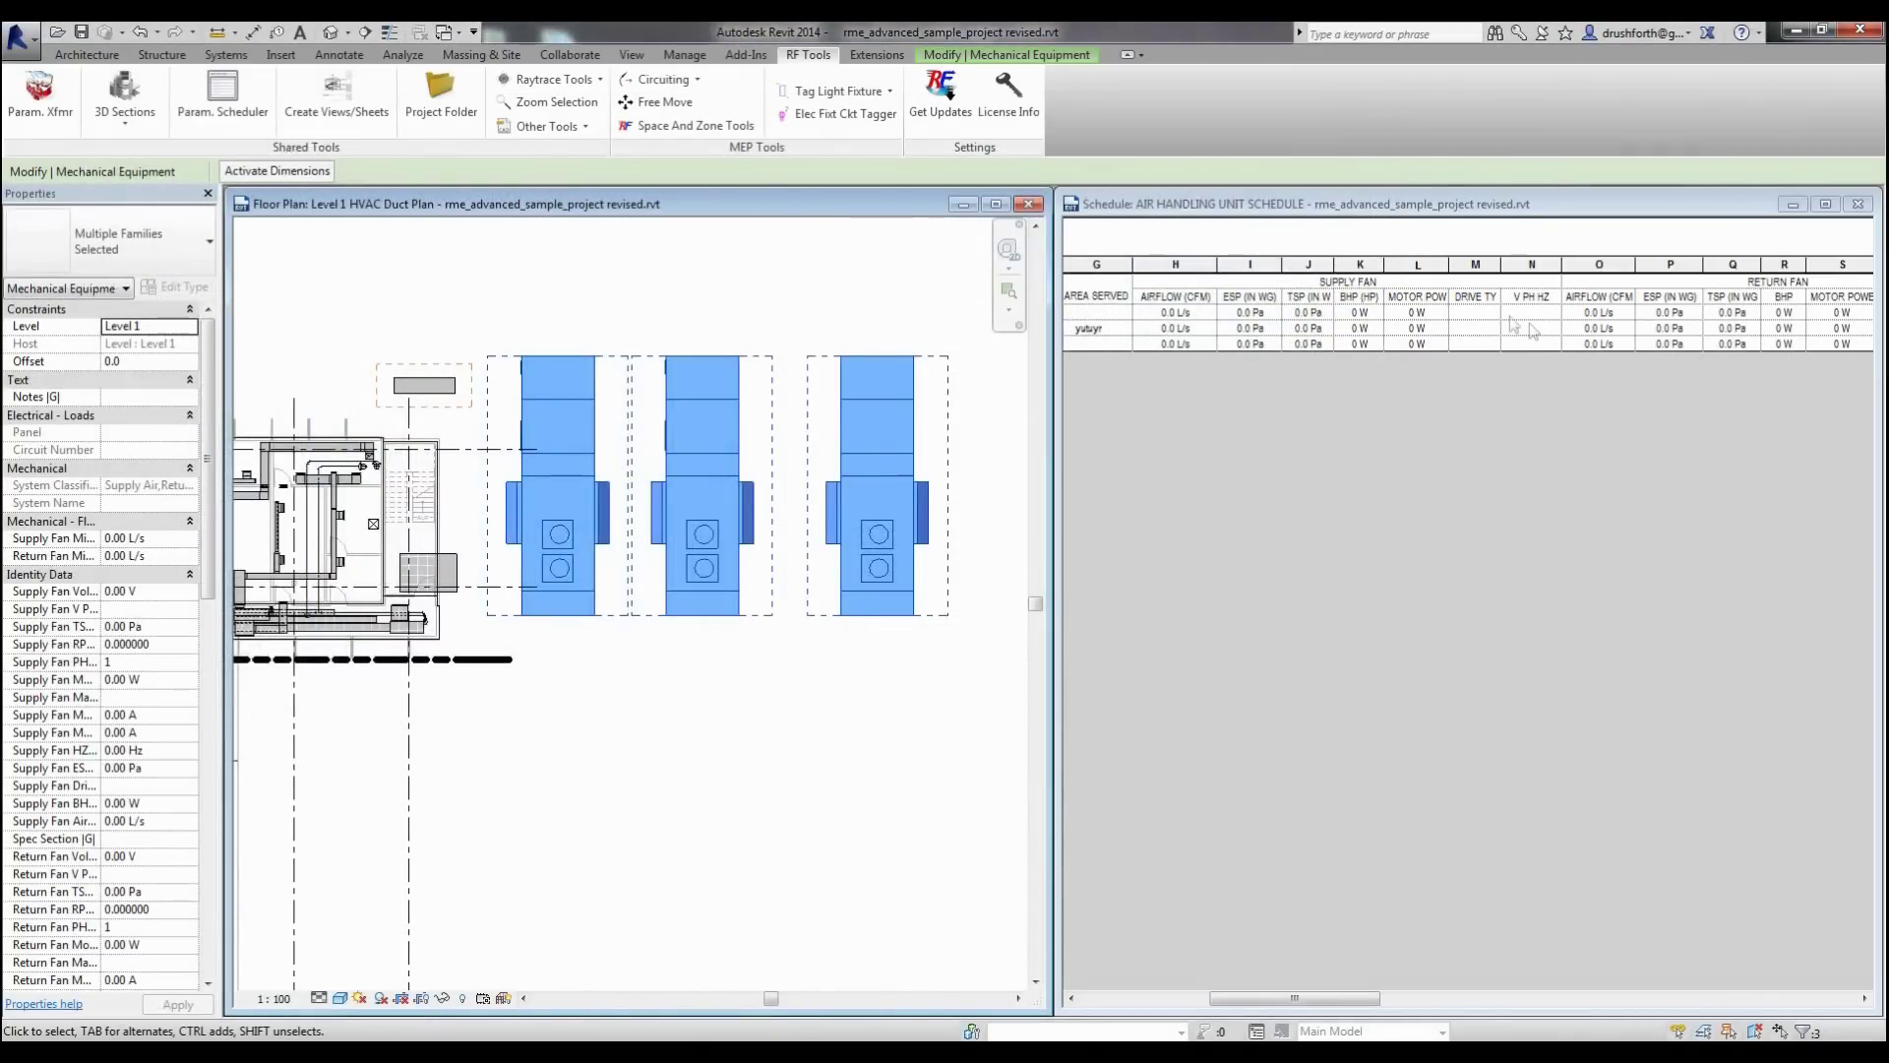
# Set the Area Served of the AHU FROM MANUFACTUR unit to "rtr" and start editing the same field for AHU FROM FRIEND.
pyautogui.click(1098, 313)
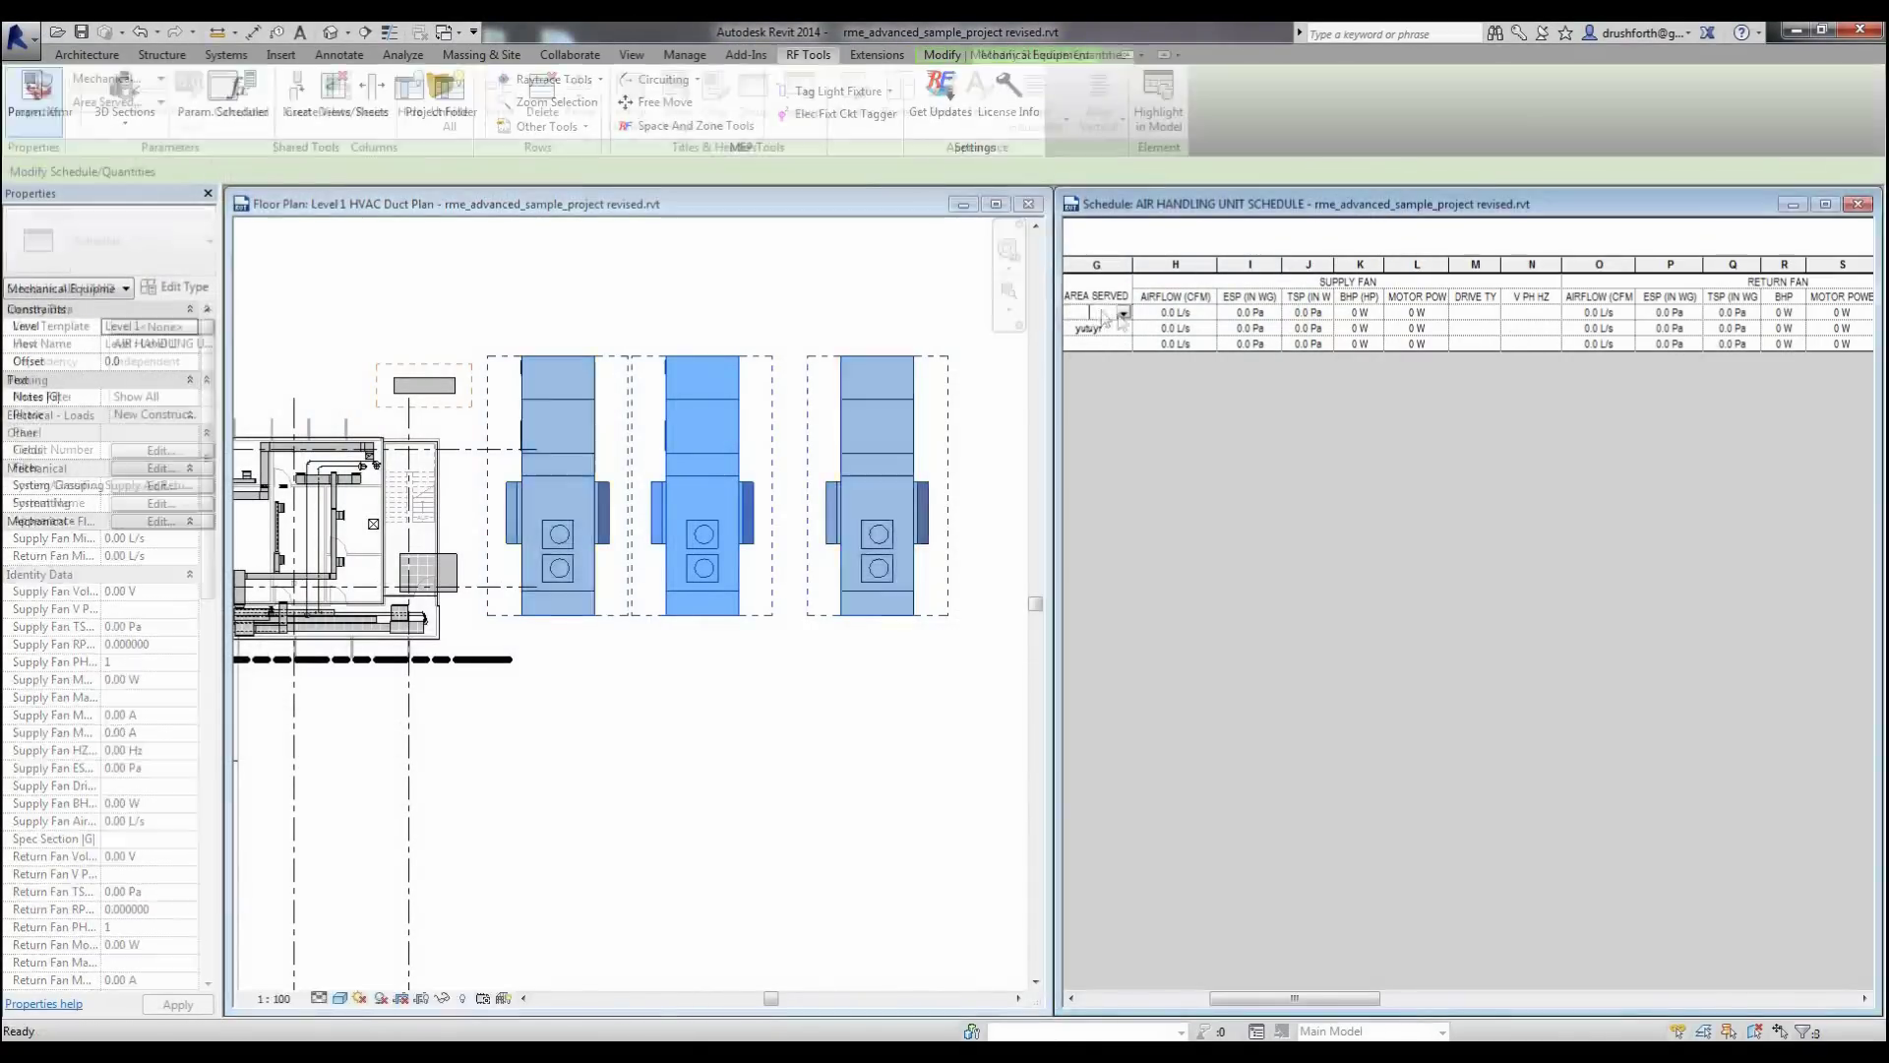
pyautogui.write('r')
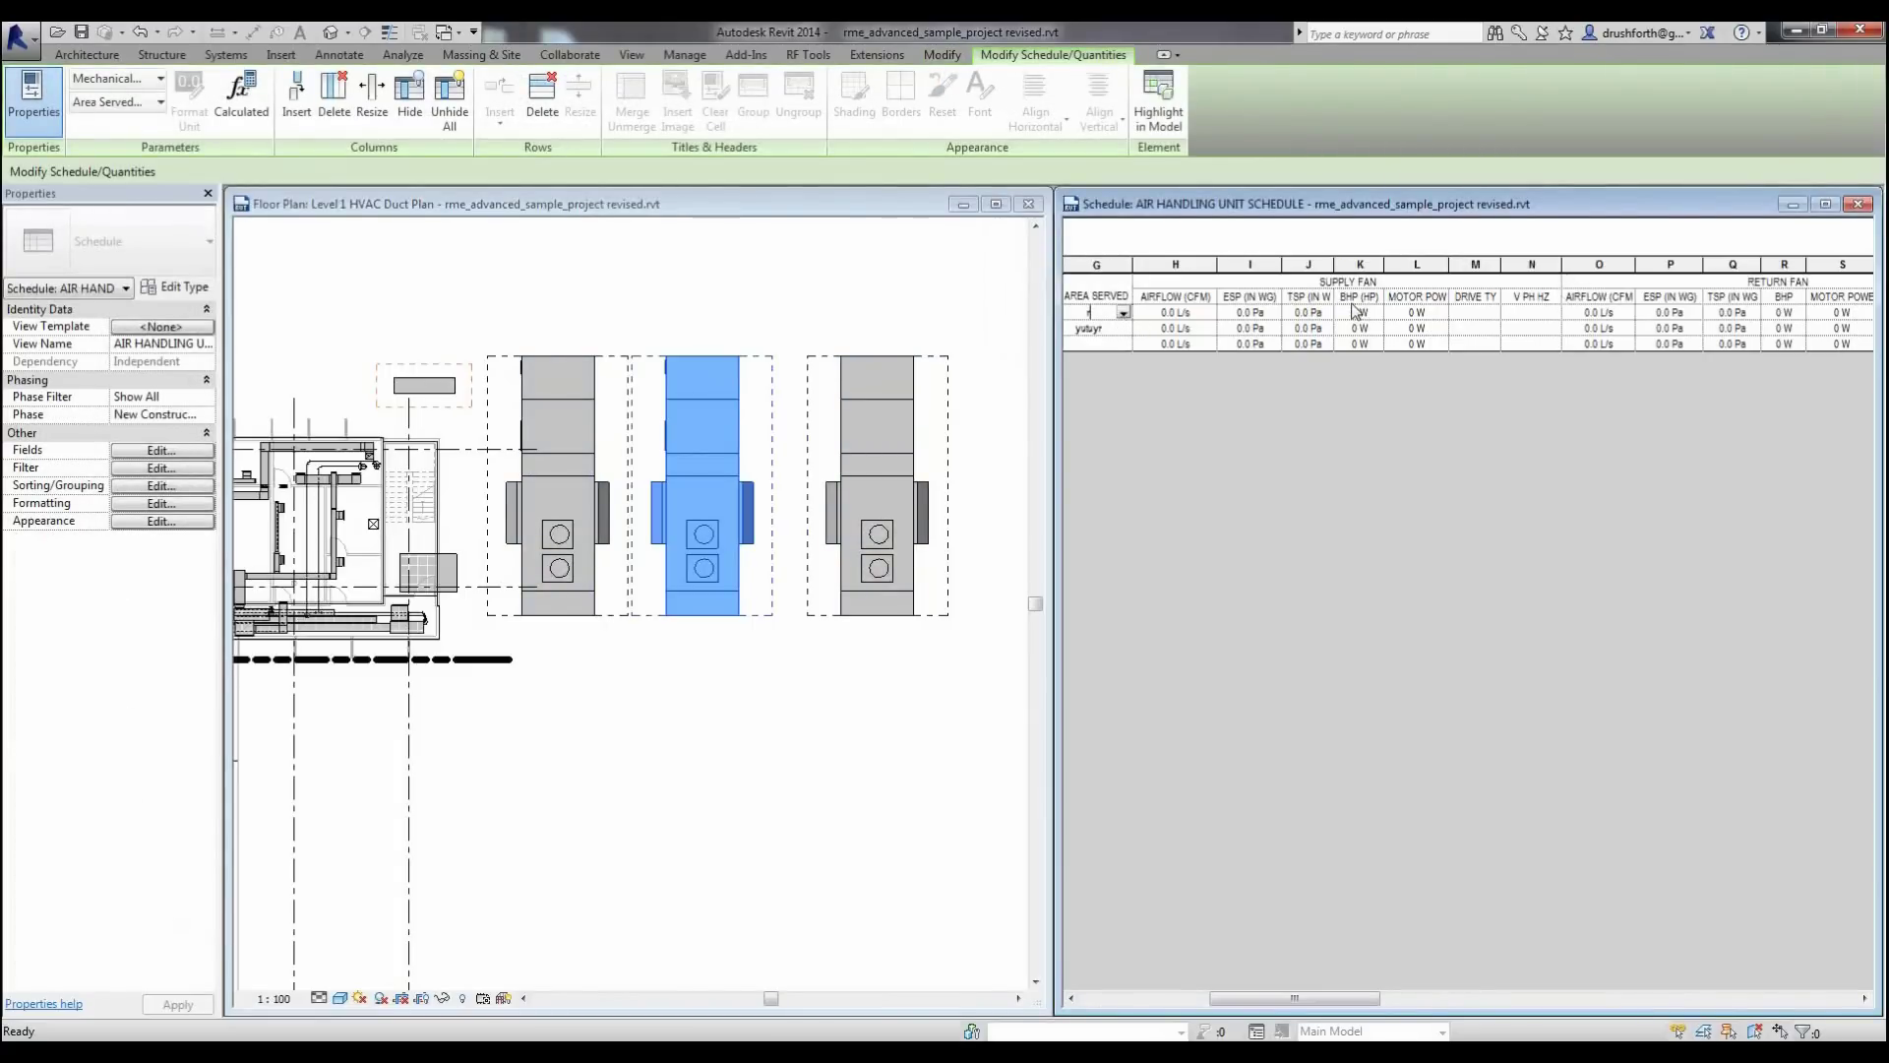
pyautogui.write('rtr')
pyautogui.click(1122, 344)
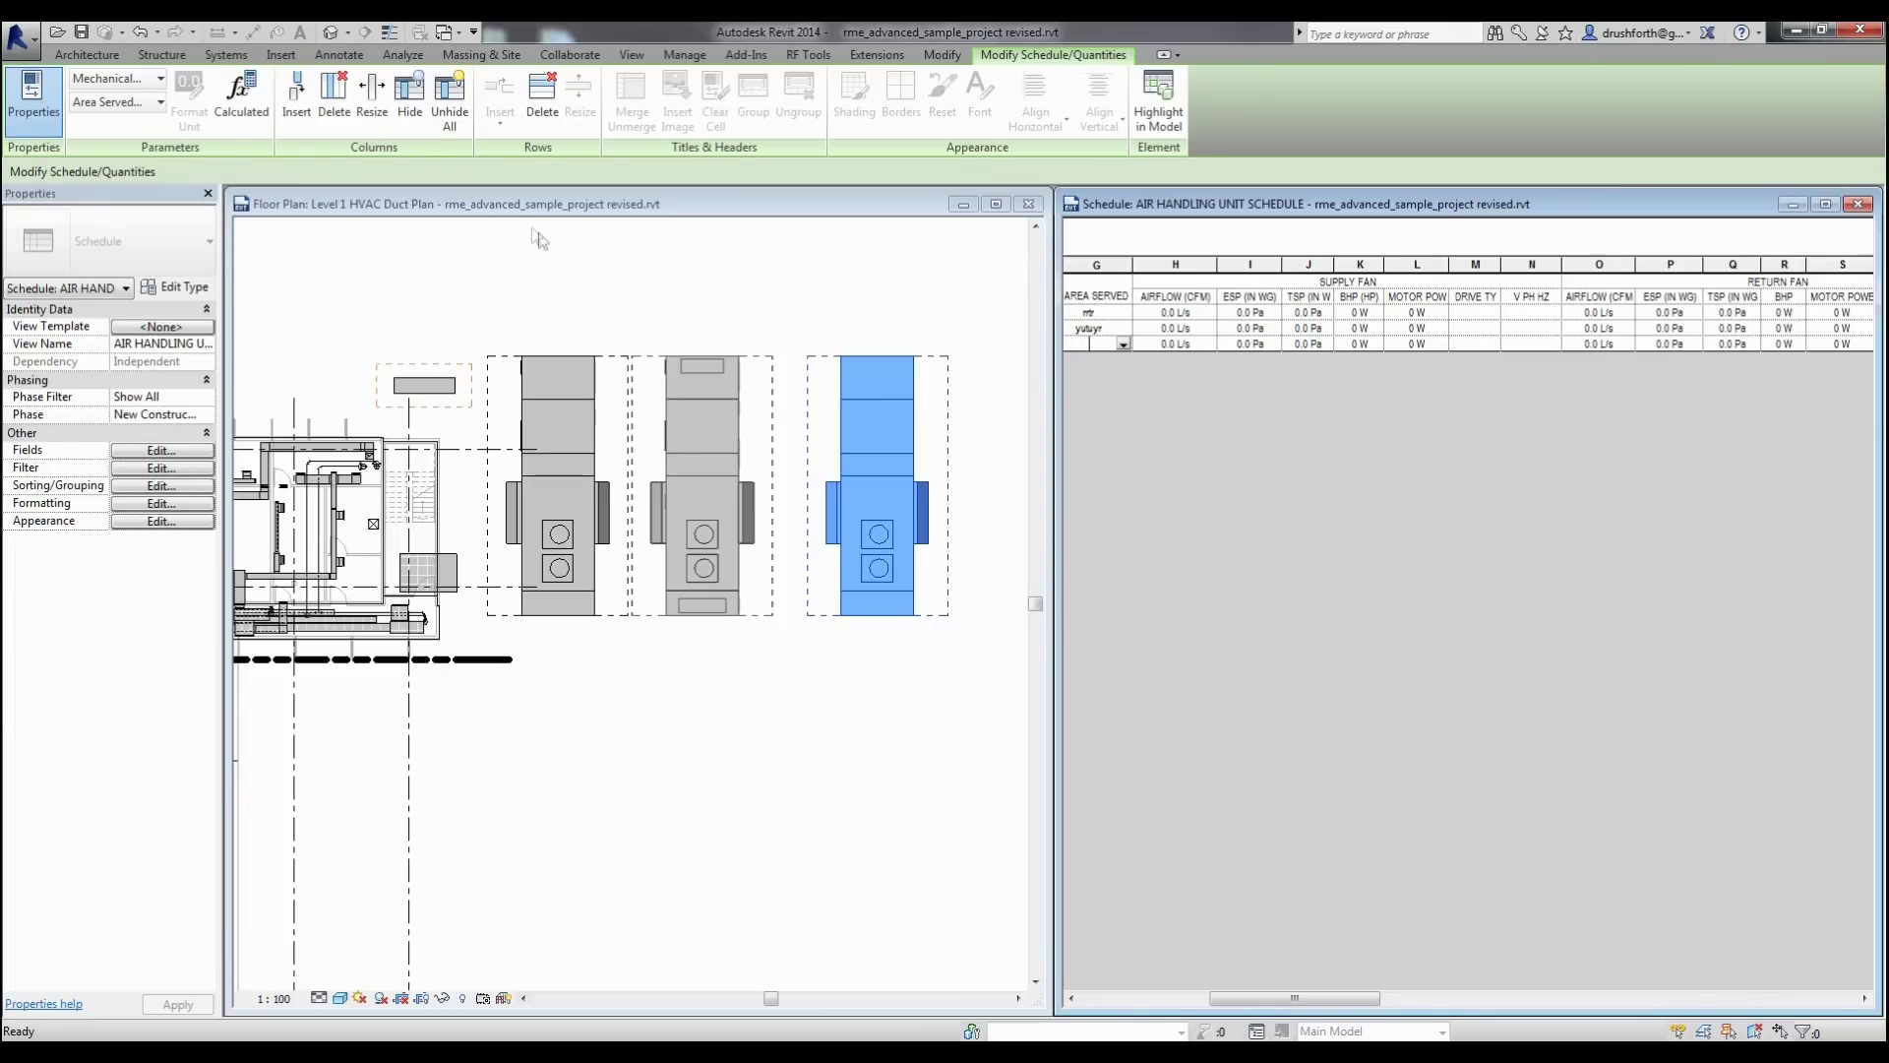
# Undo the last Area Served entry and the AHU template parameter addition, and select the library unit's Area Served cell.
pyautogui.click(157, 31)
pyautogui.click(169, 125)
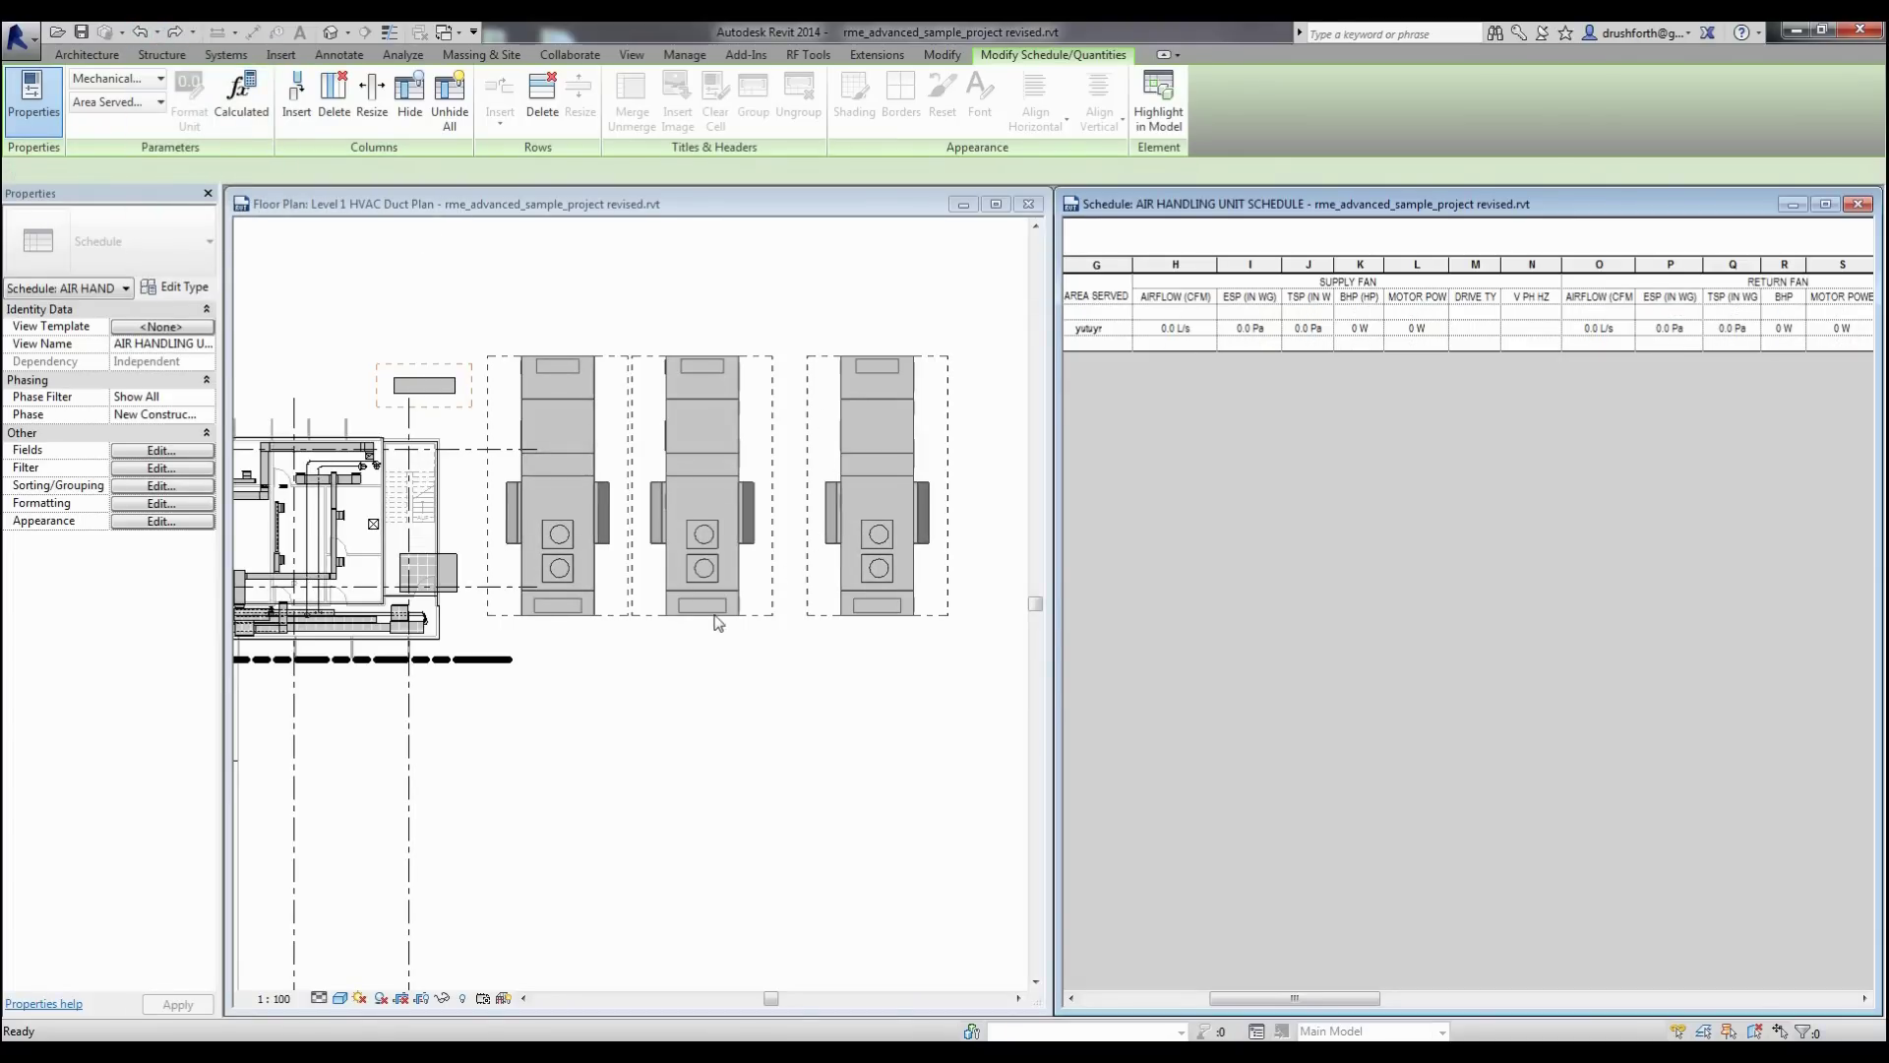
pyautogui.click(1094, 329)
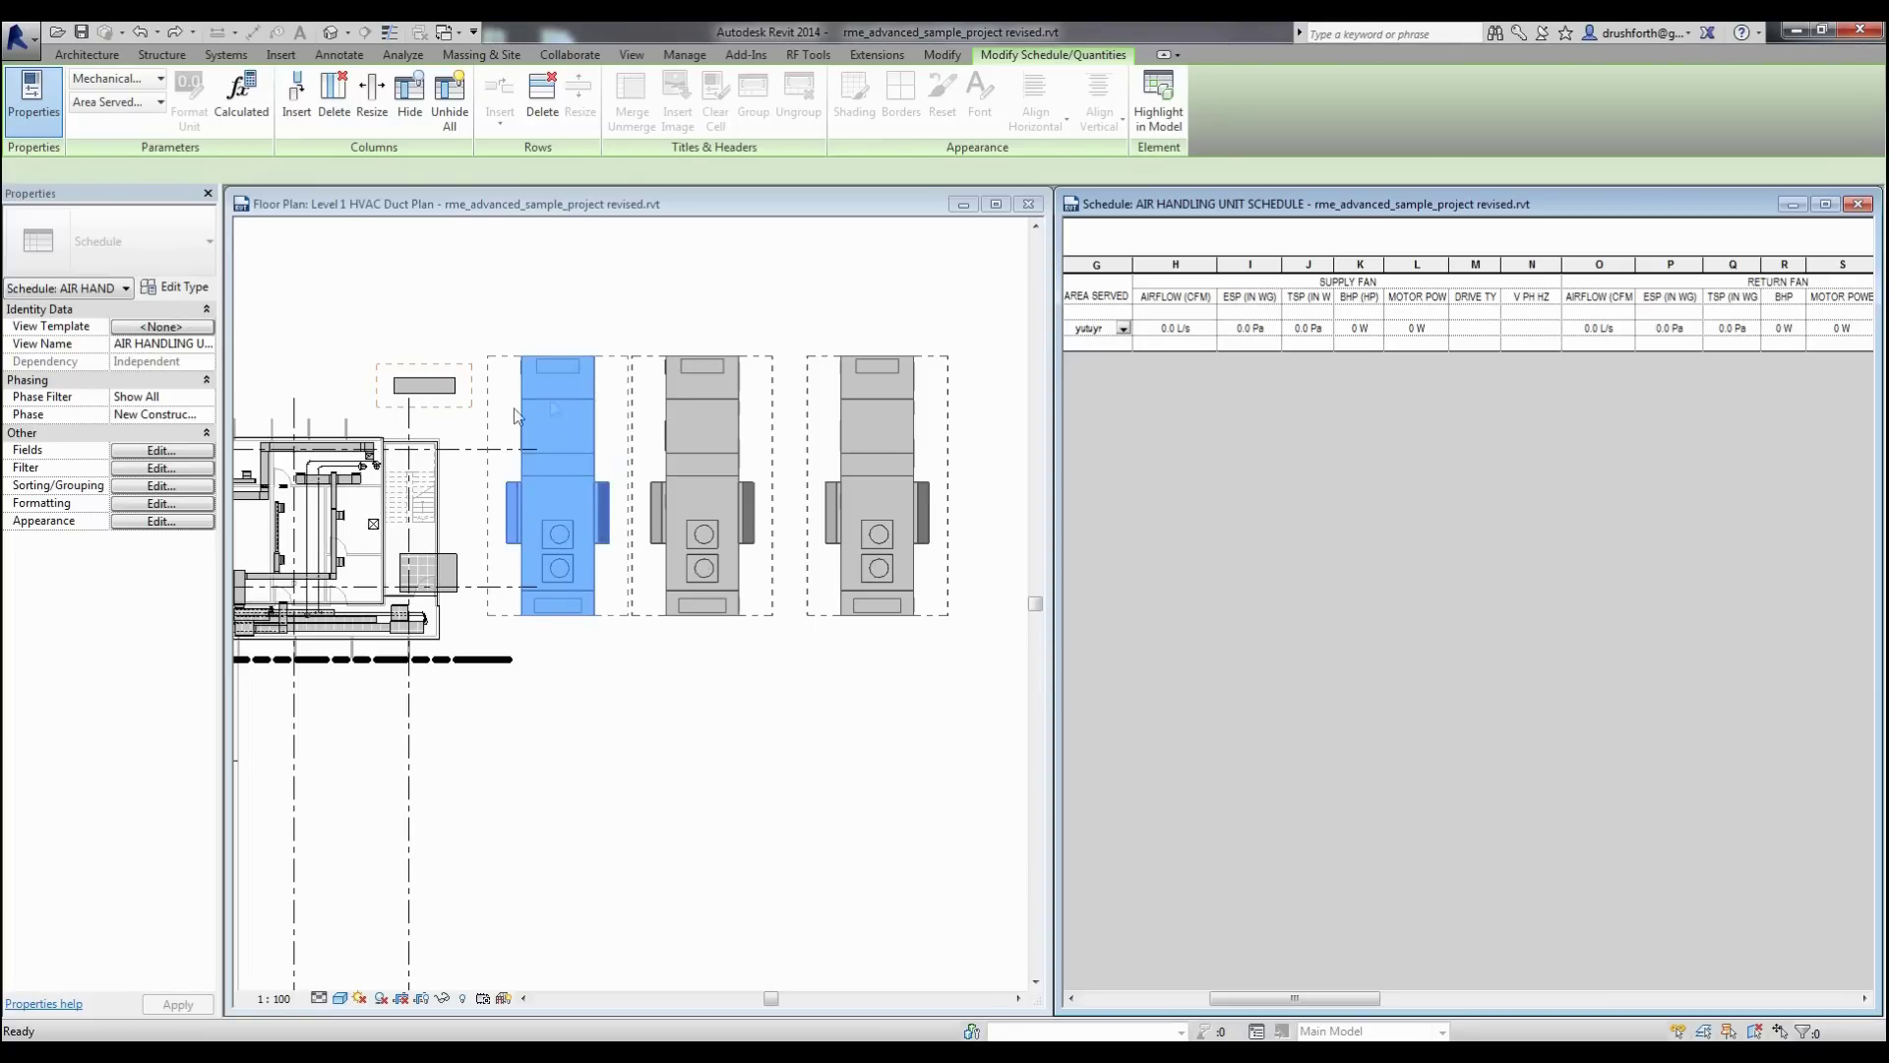
# Select the AHU FROM MANUFACTURER and AHU FROM LIBRARY units in the duct plan and open Parameter Scheduler.
pyautogui.click(659, 426)
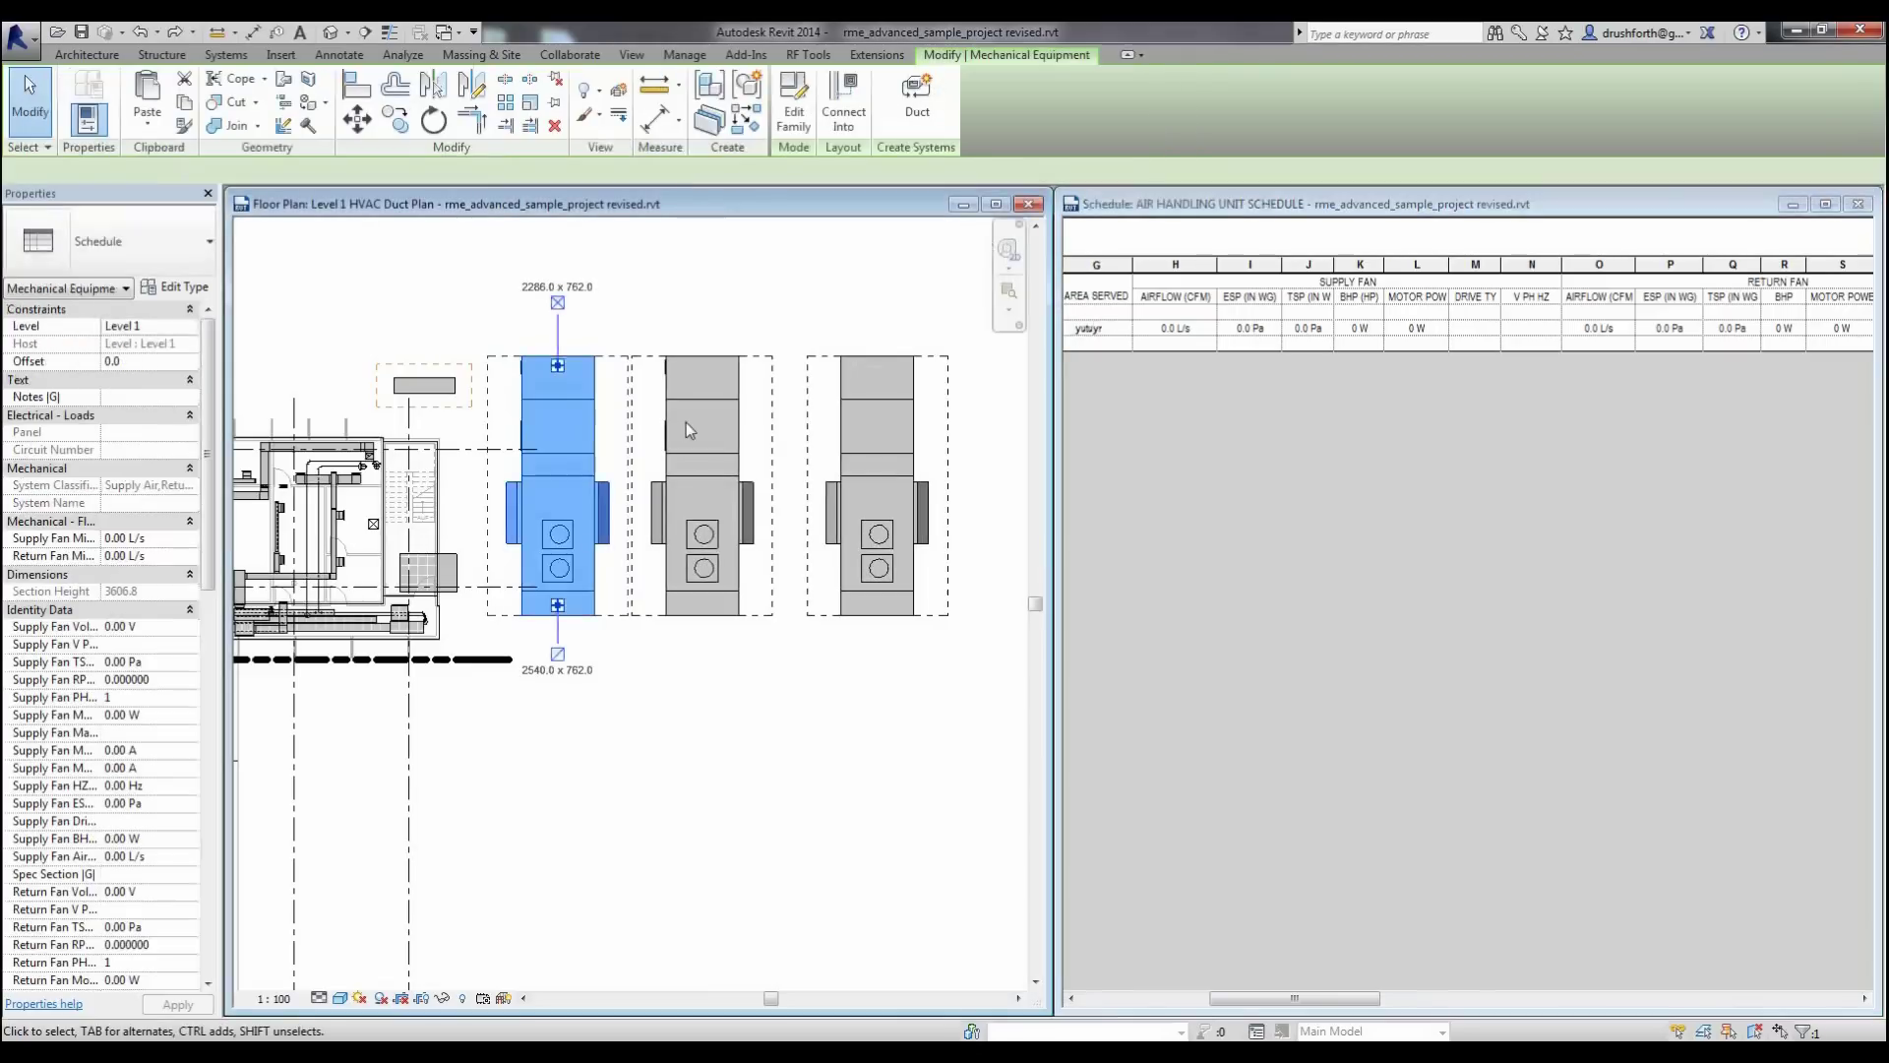
pyautogui.click(669, 410)
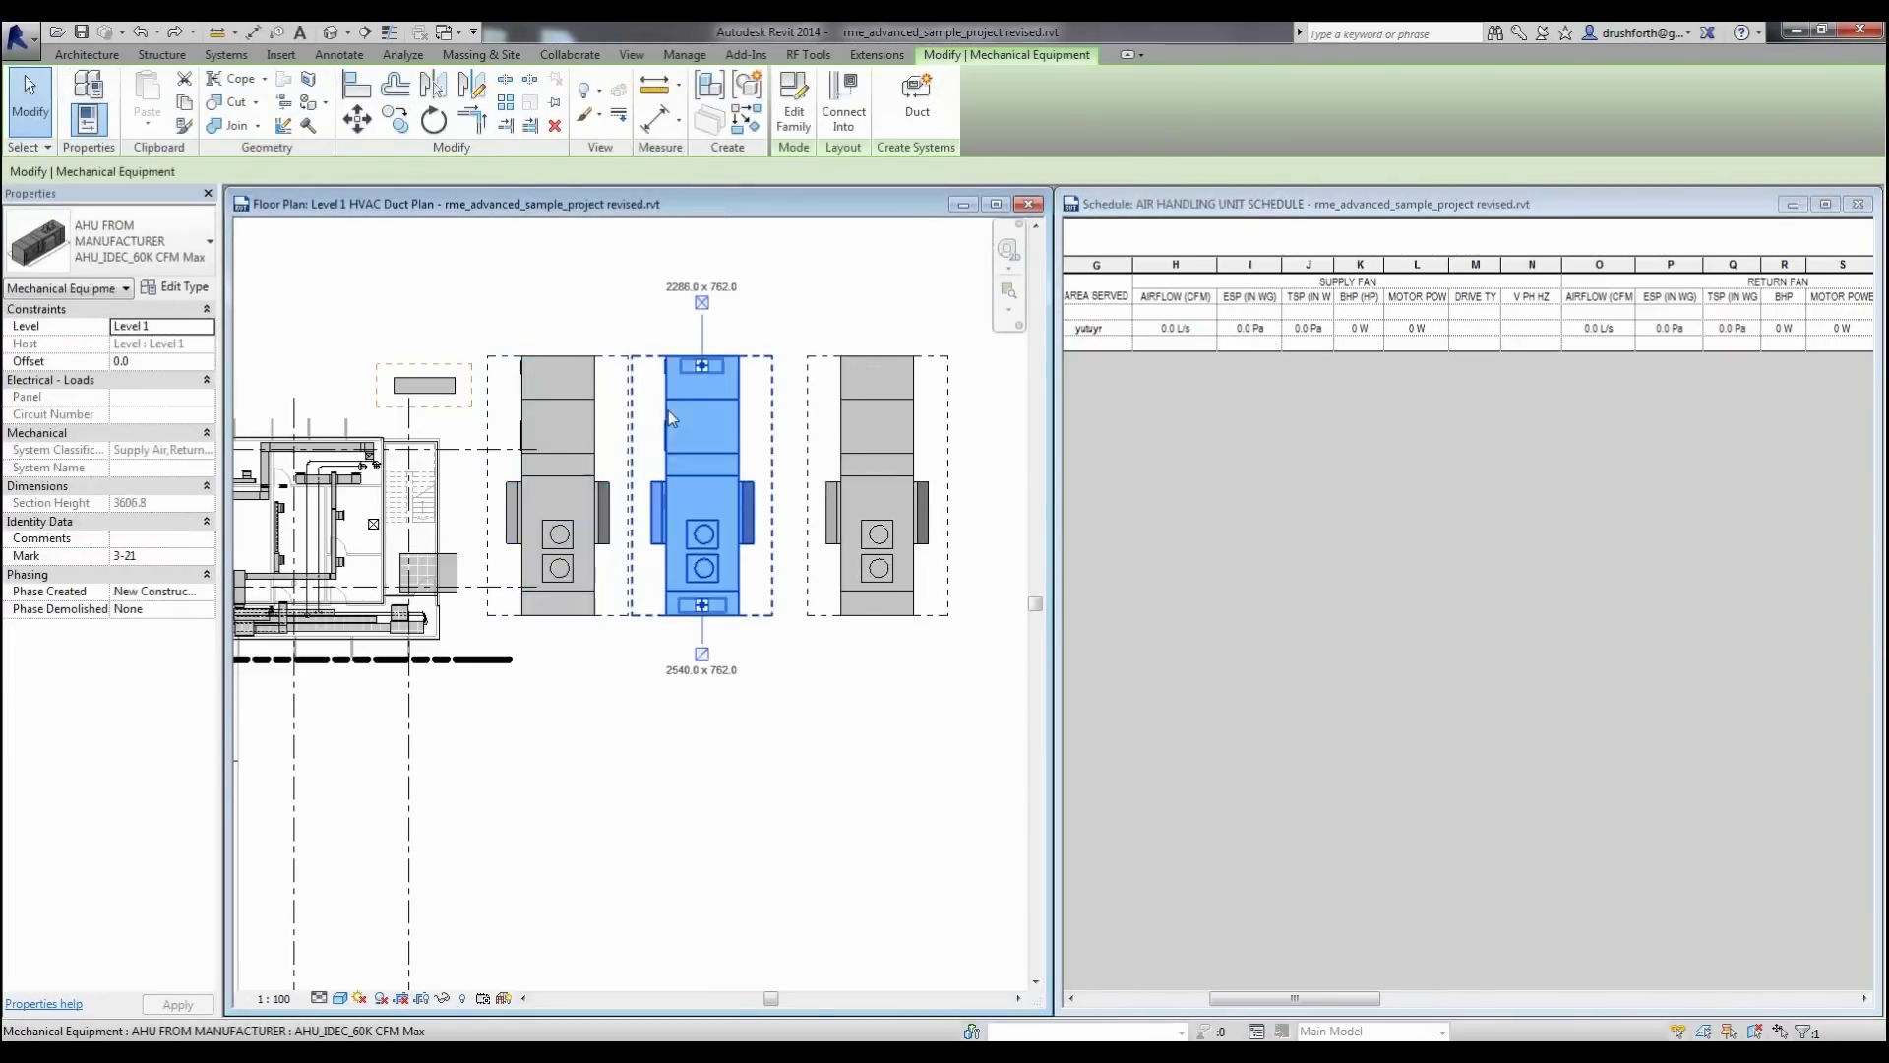
pyautogui.keyDown('ctrl'); pyautogui.click(565, 531); pyautogui.keyUp('ctrl')
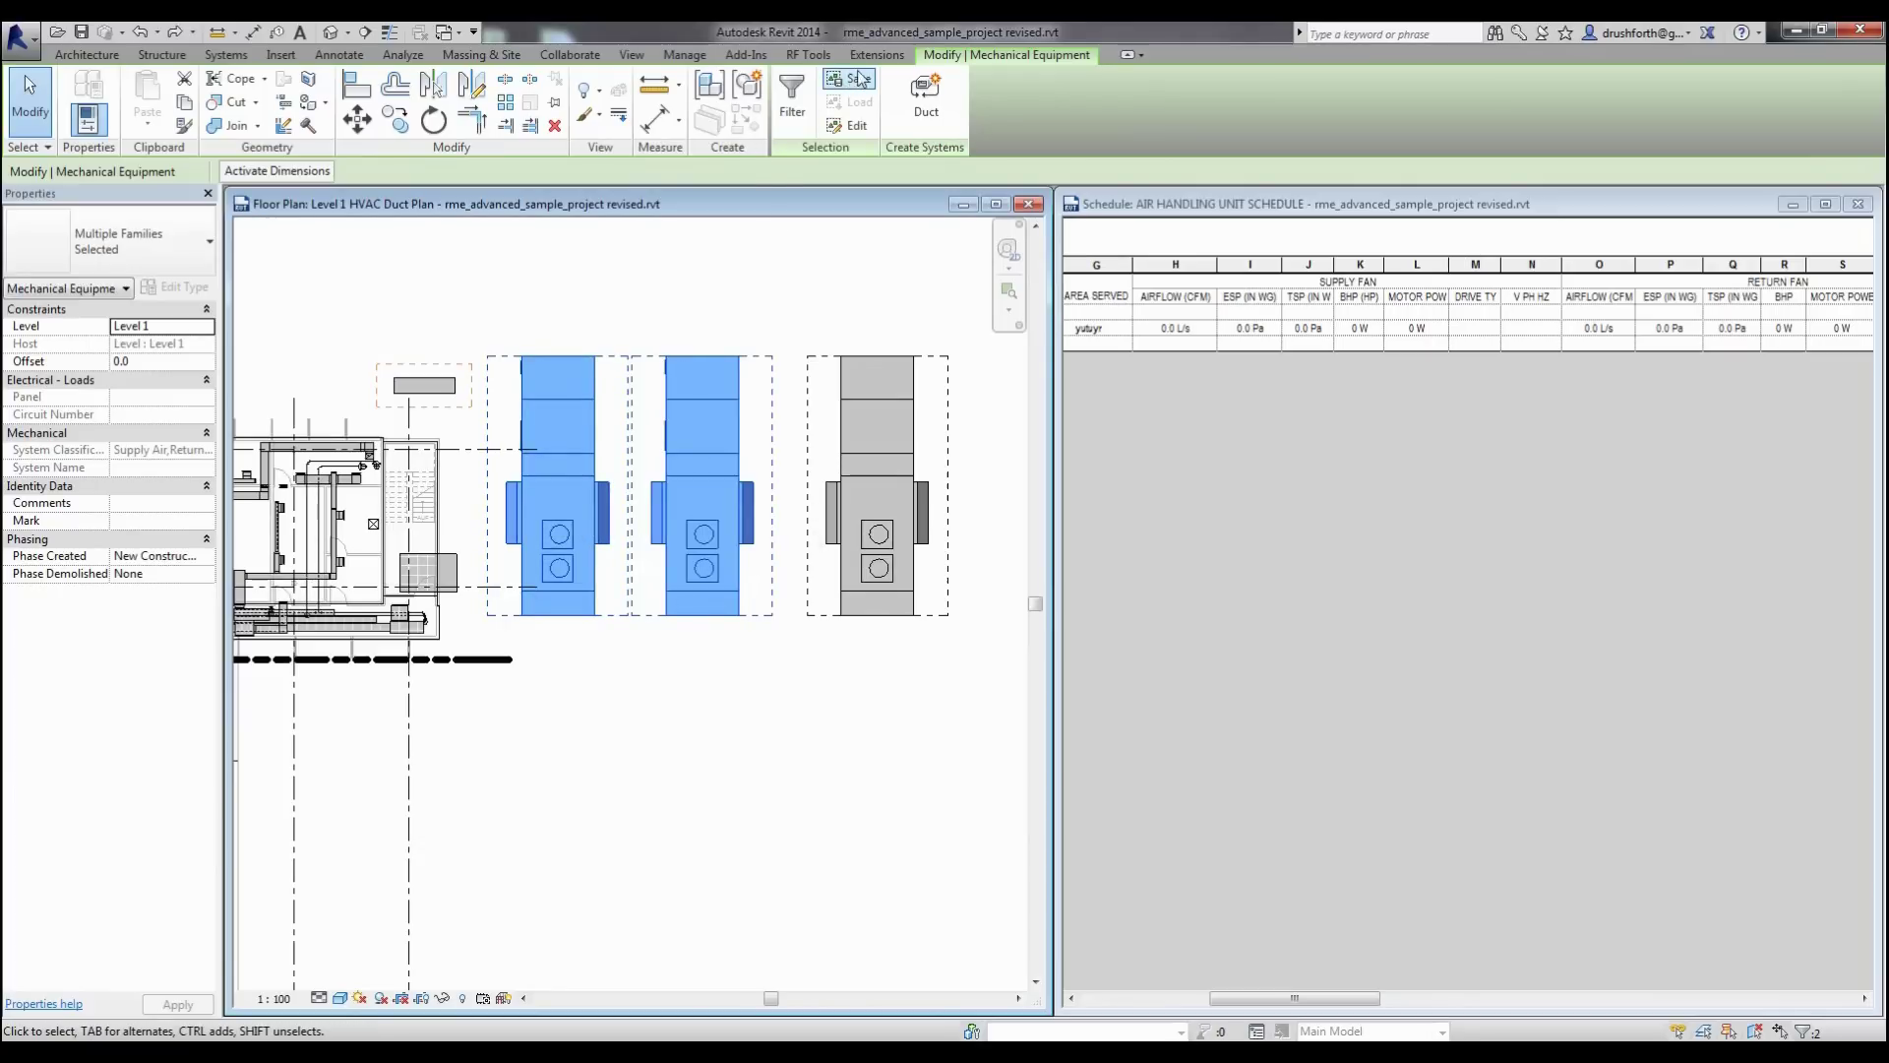
pyautogui.click(809, 55)
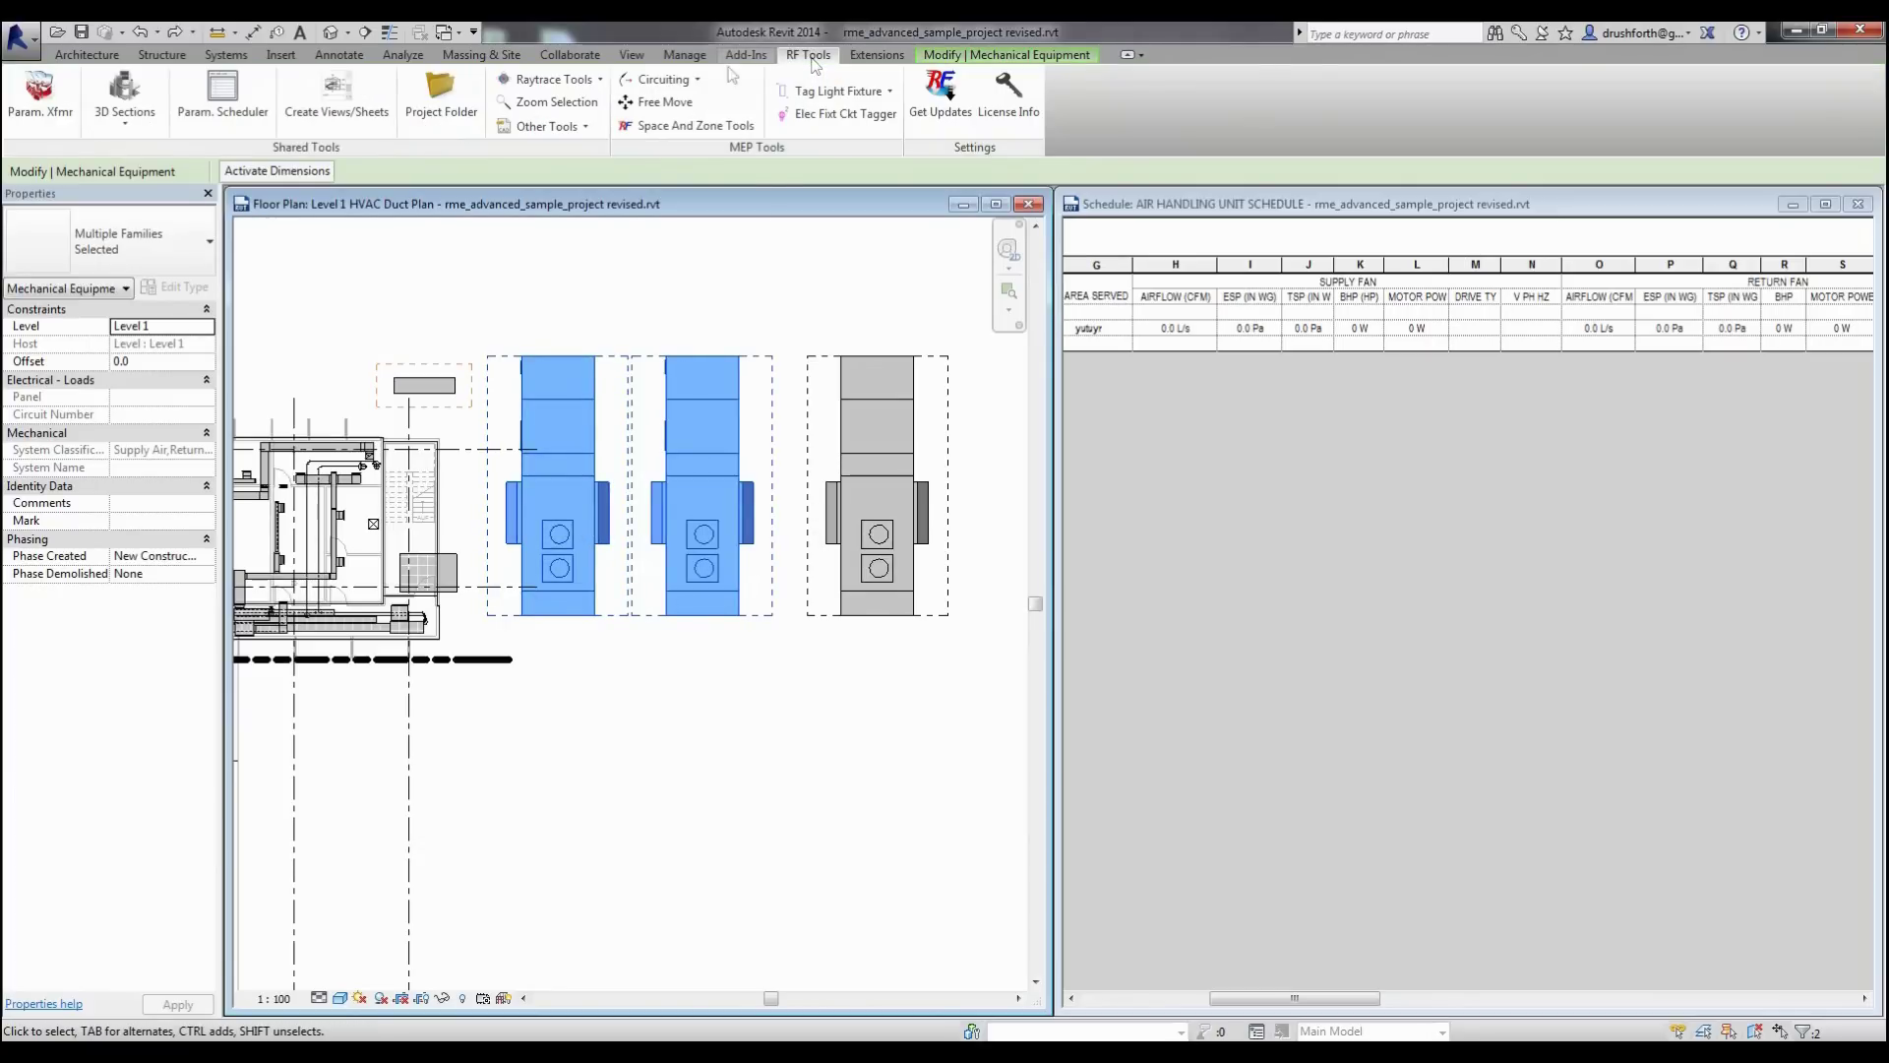
pyautogui.click(238, 108)
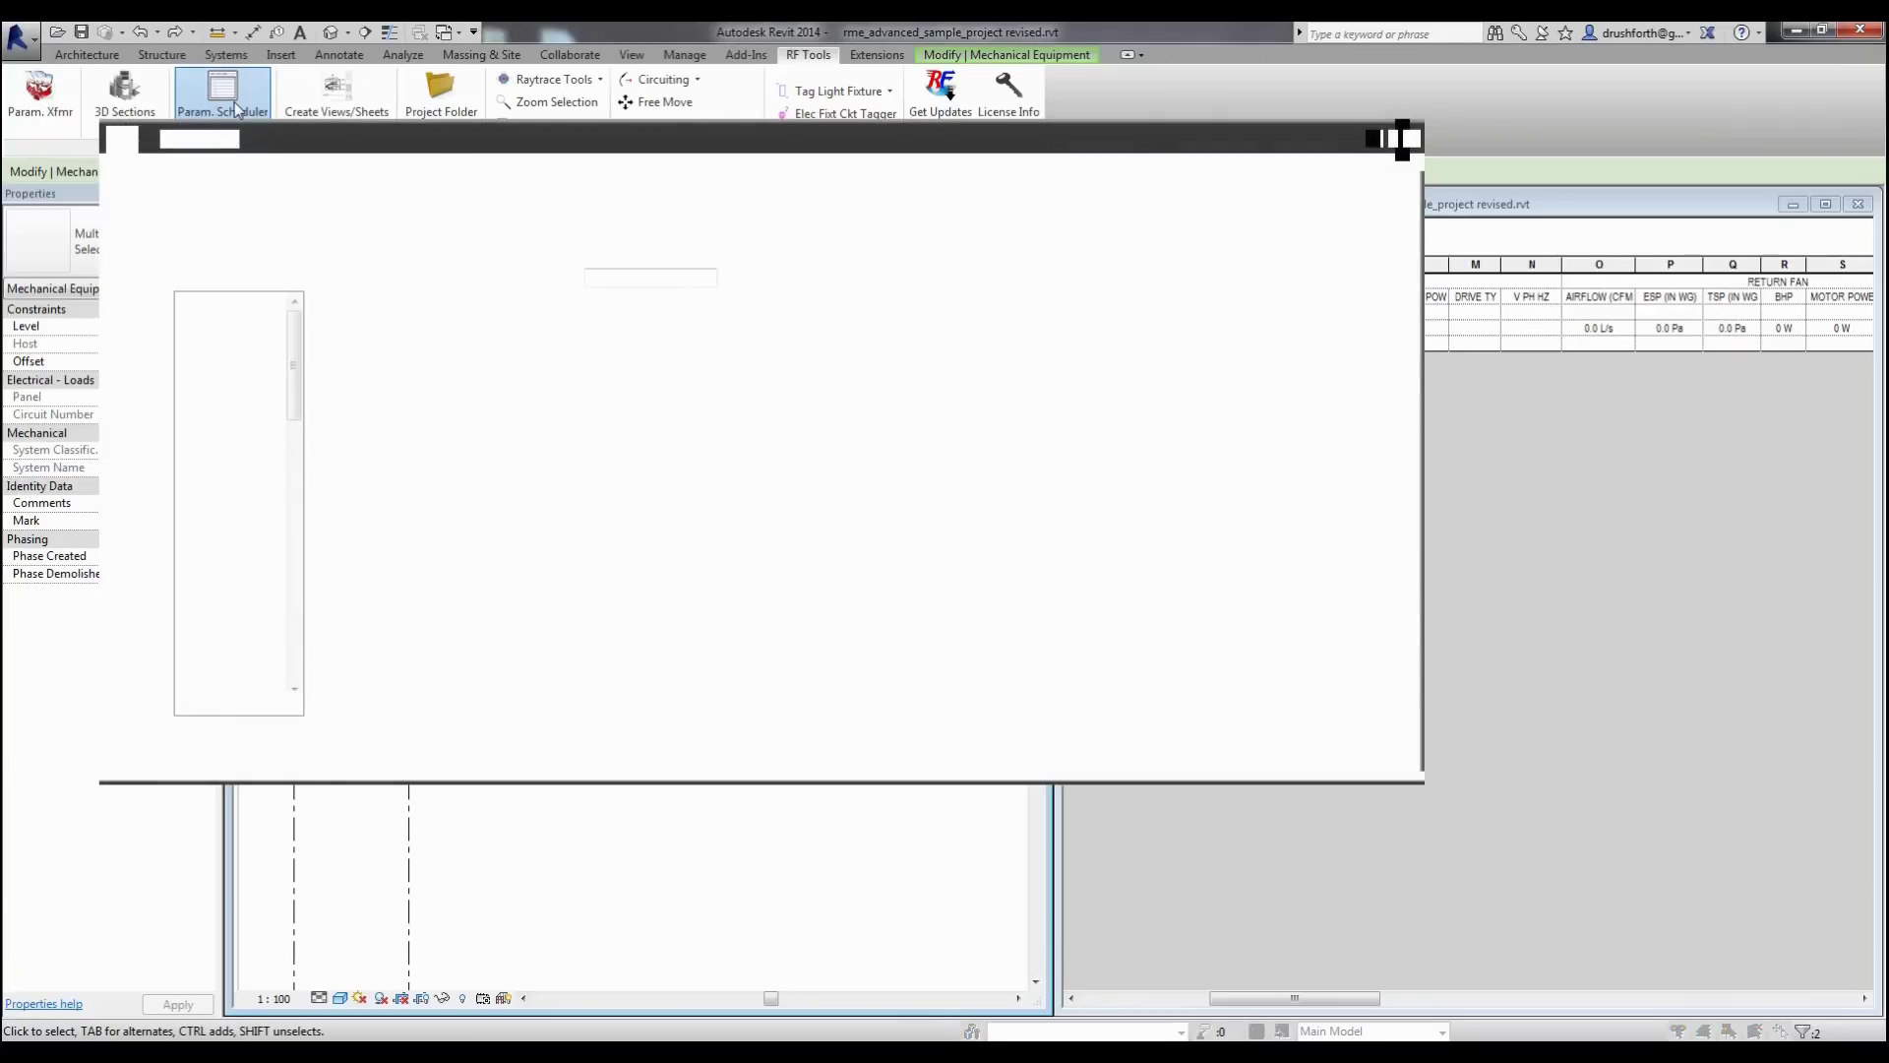
# Load all shared parameters of AHU FROM LIBRARY from the current document's selected elements and add them to both selected units.
pyautogui.click(312, 222)
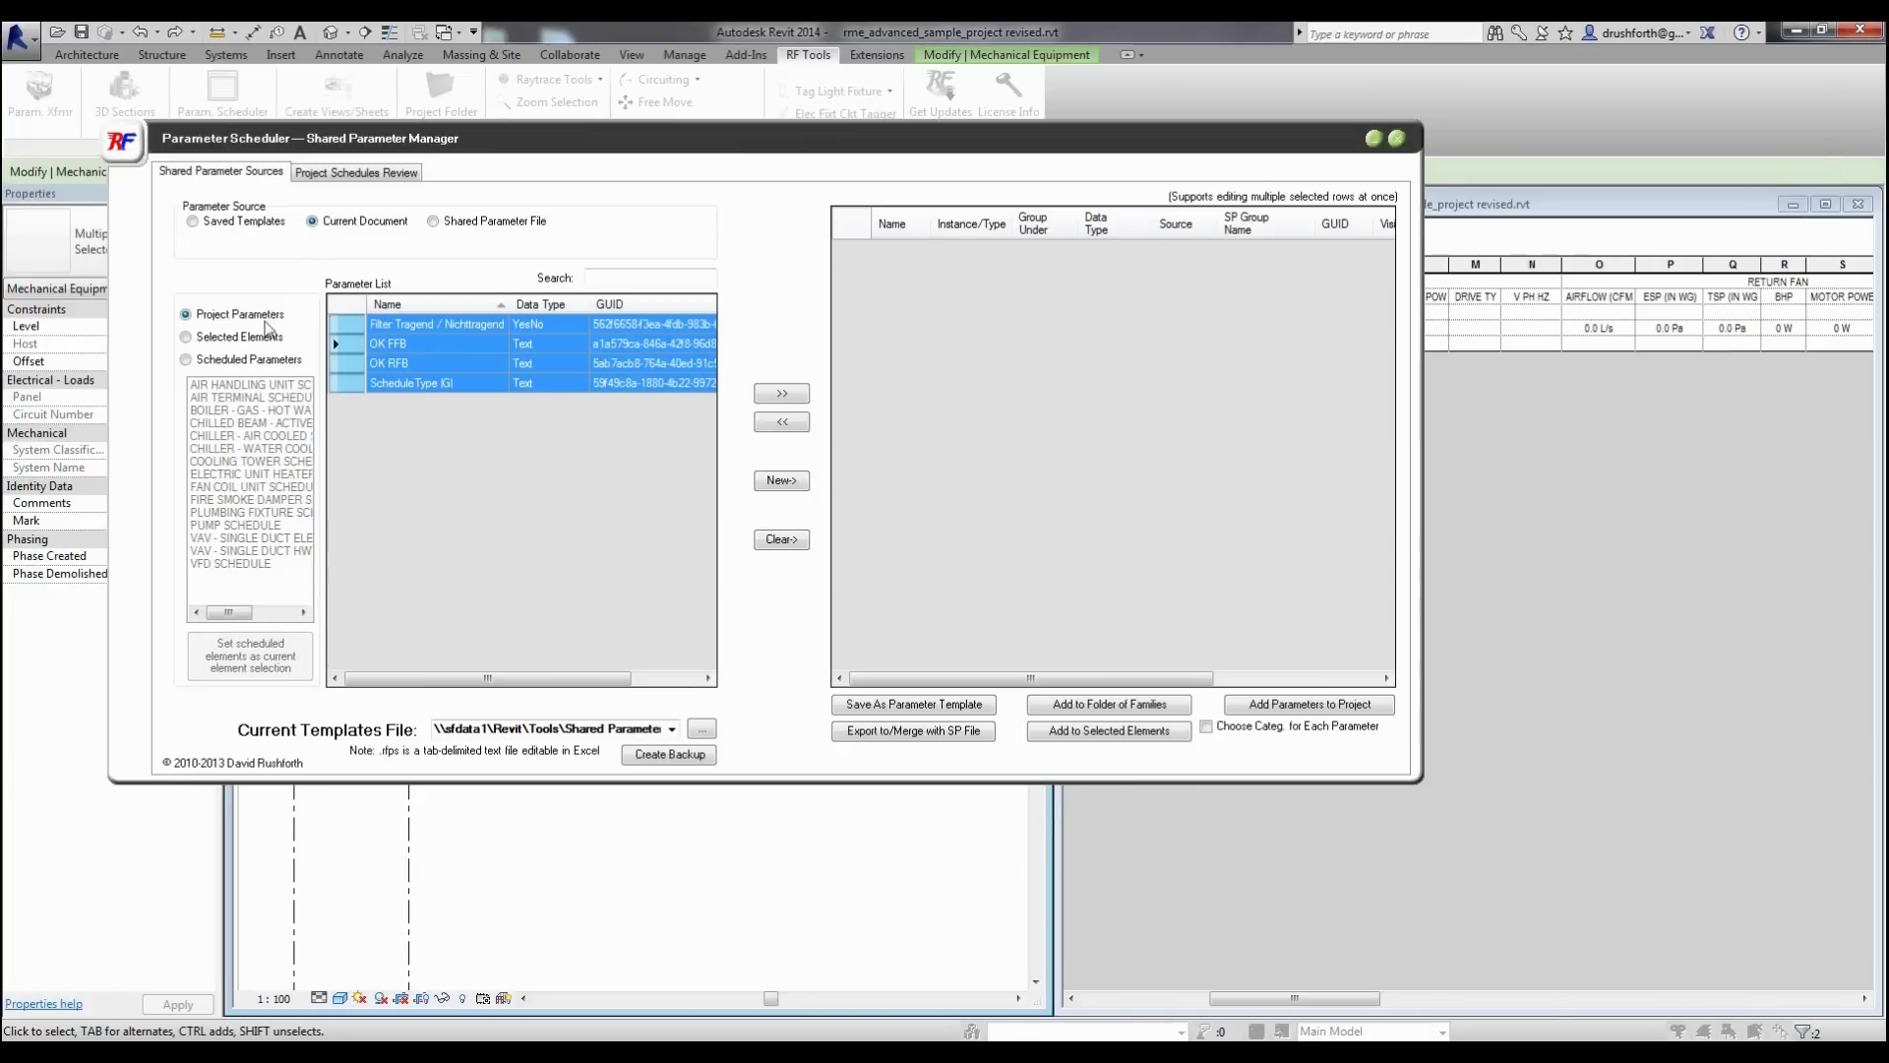
pyautogui.click(186, 337)
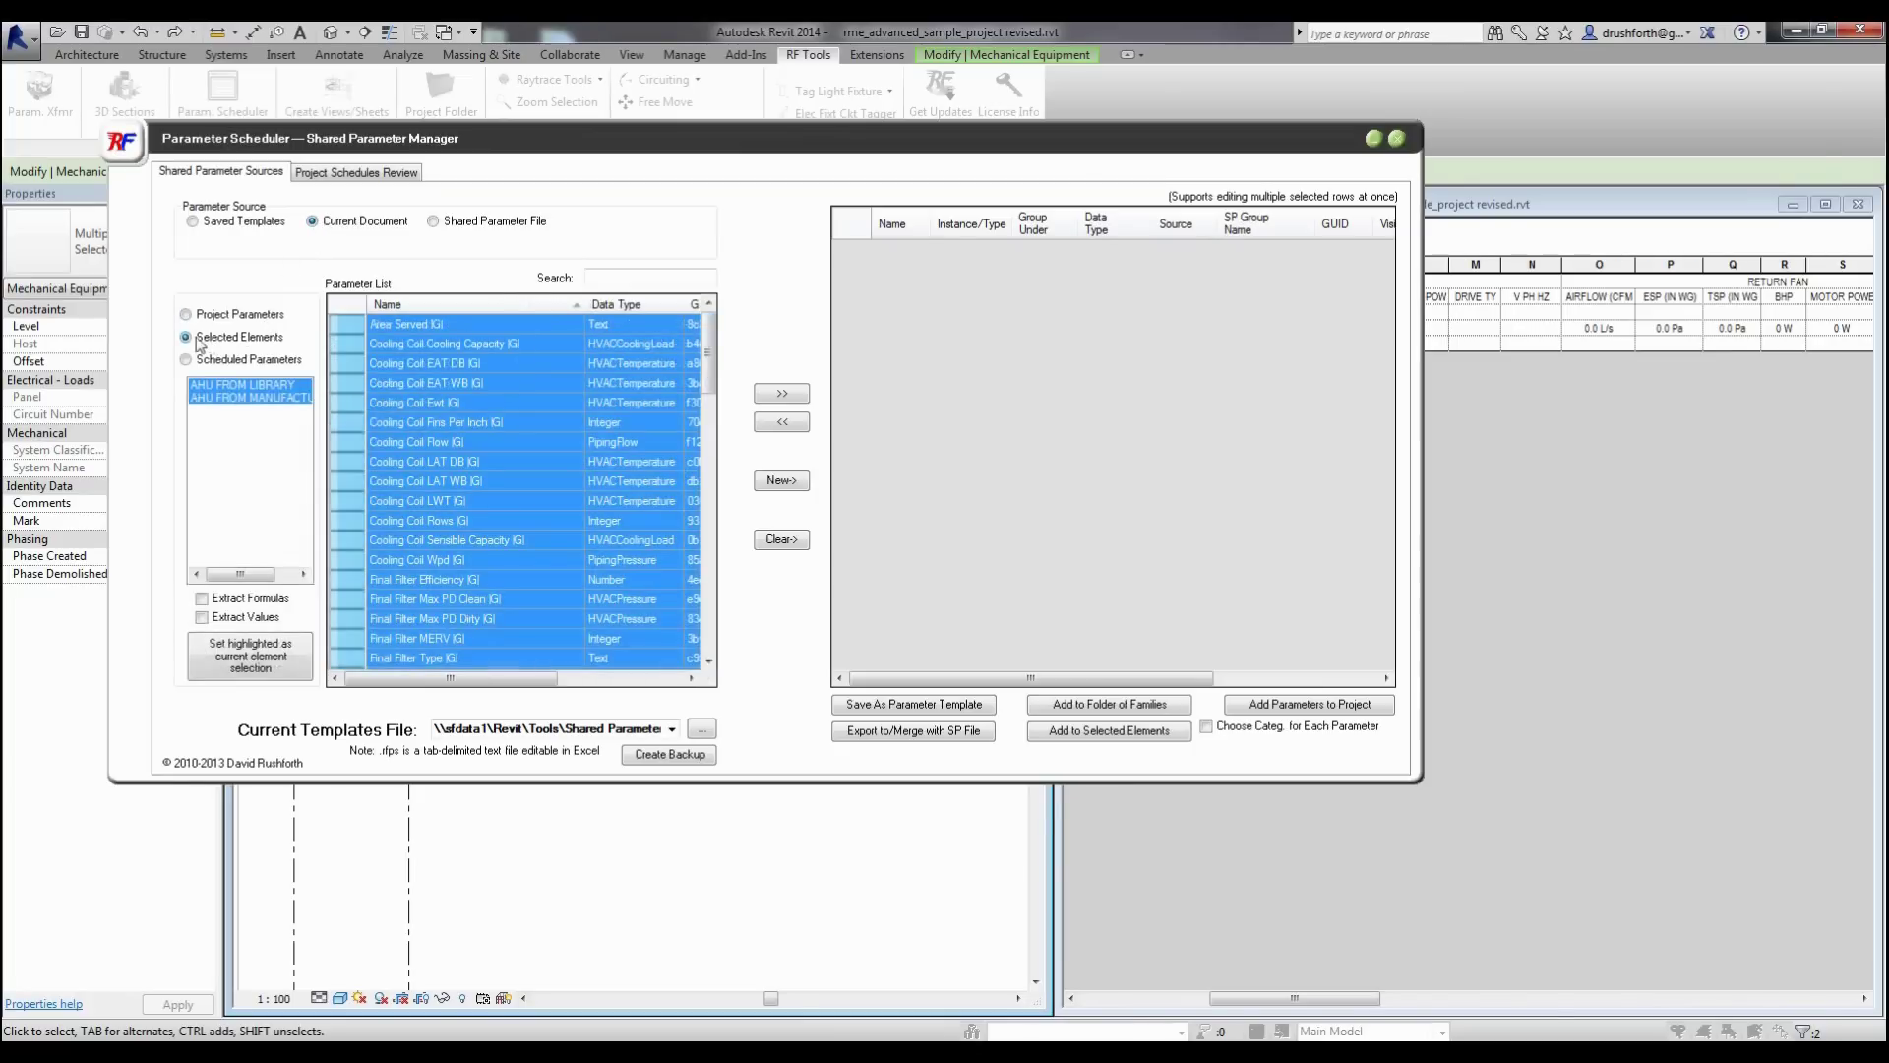
pyautogui.click(253, 399)
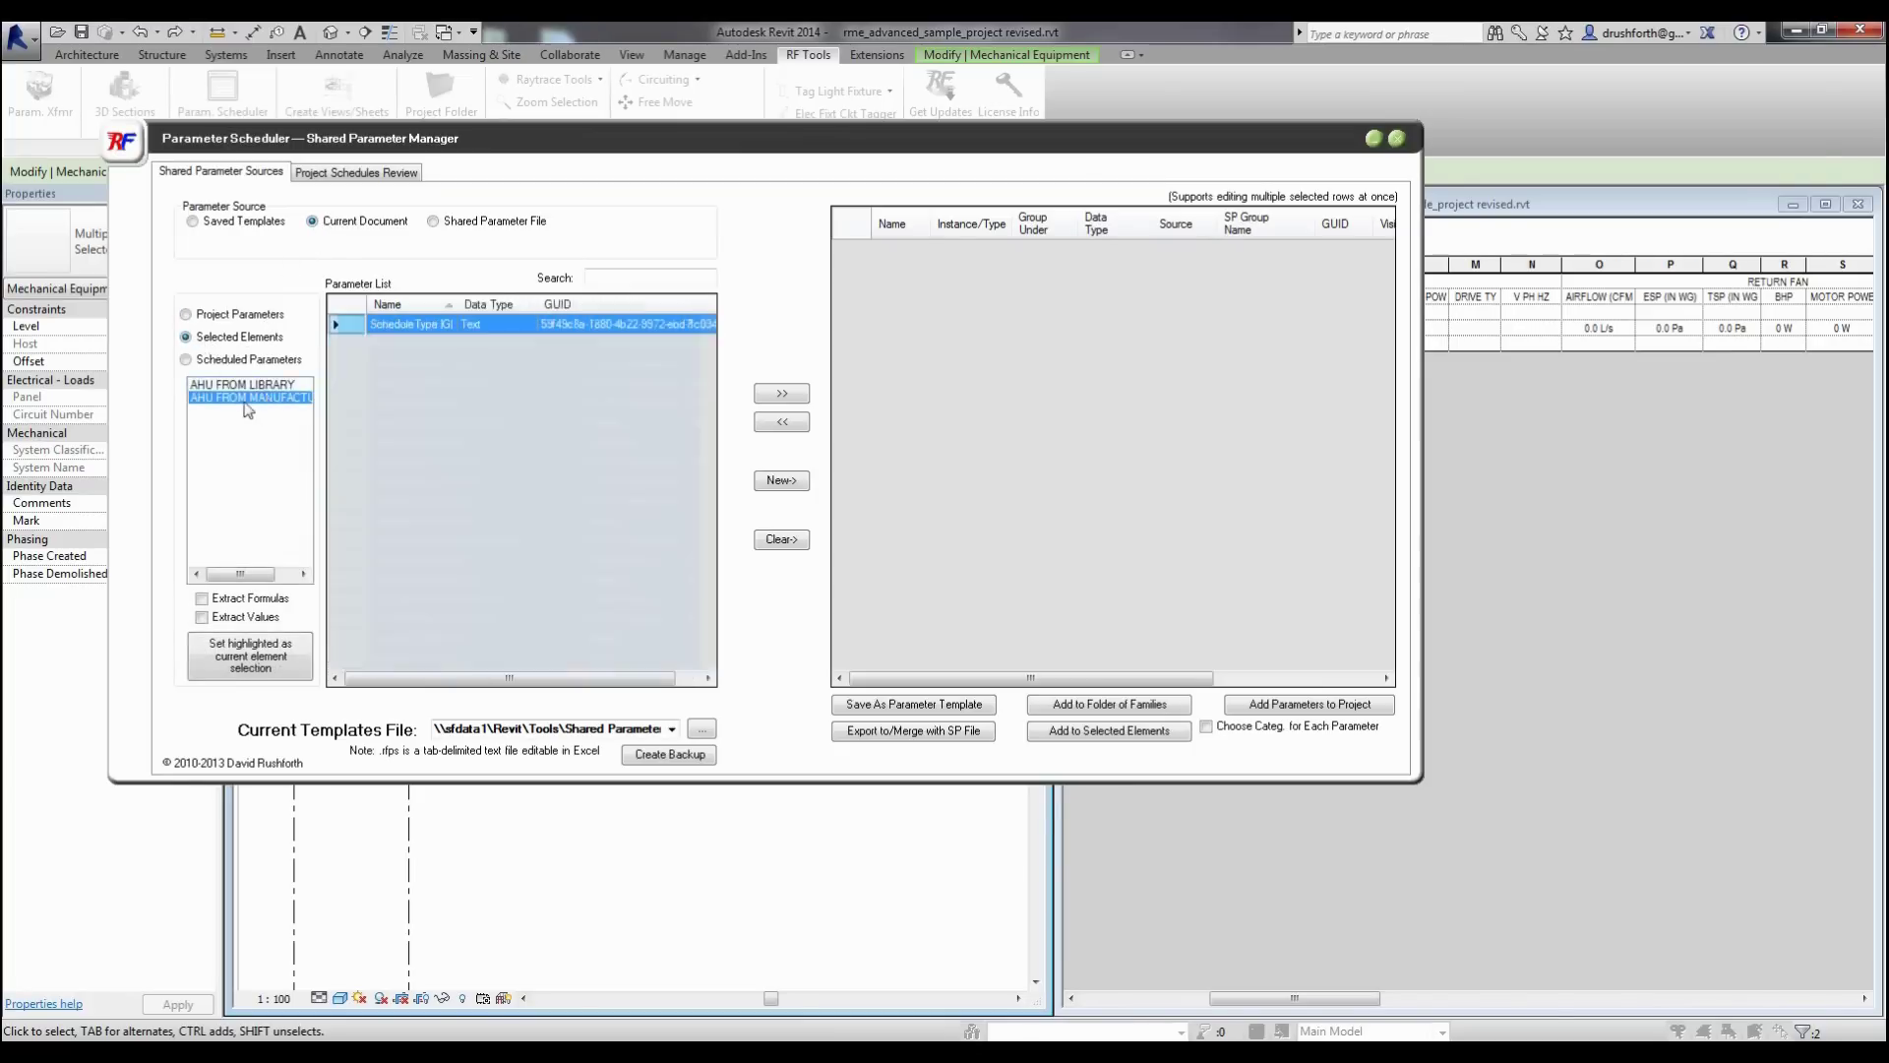
pyautogui.click(251, 386)
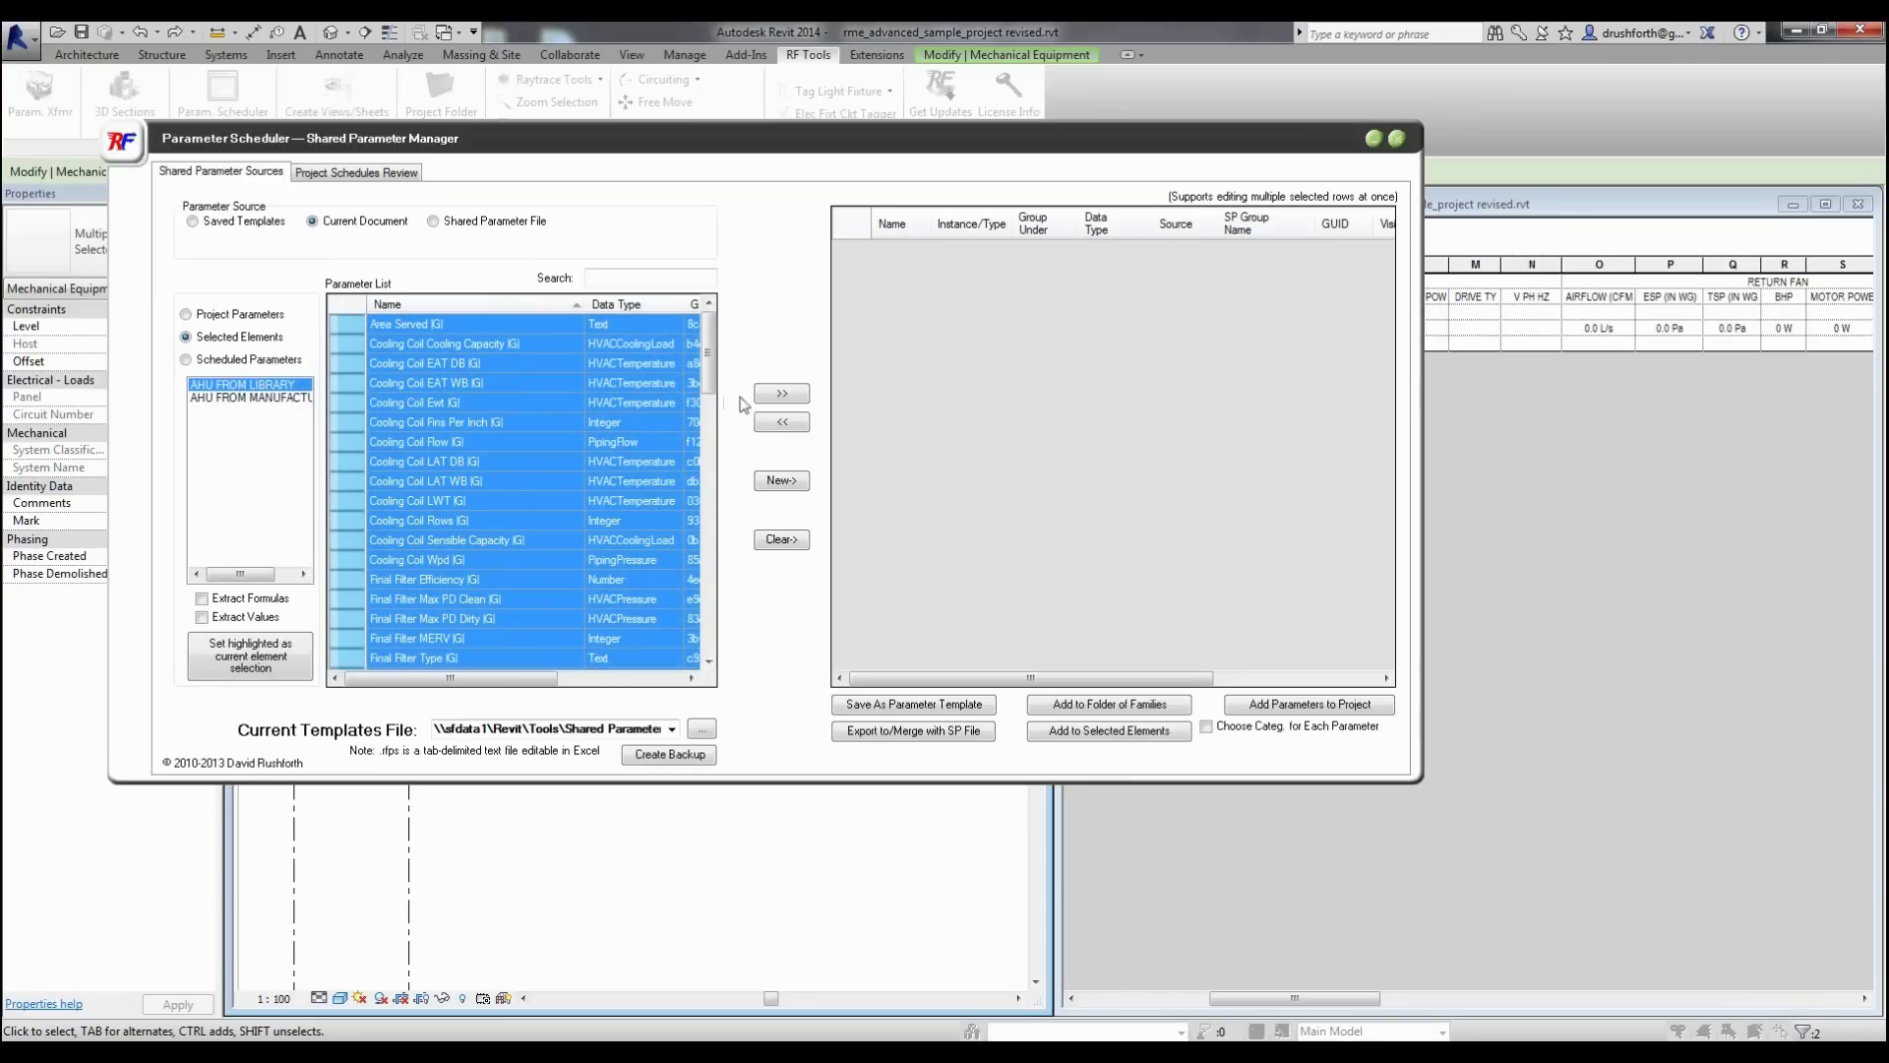
pyautogui.click(781, 395)
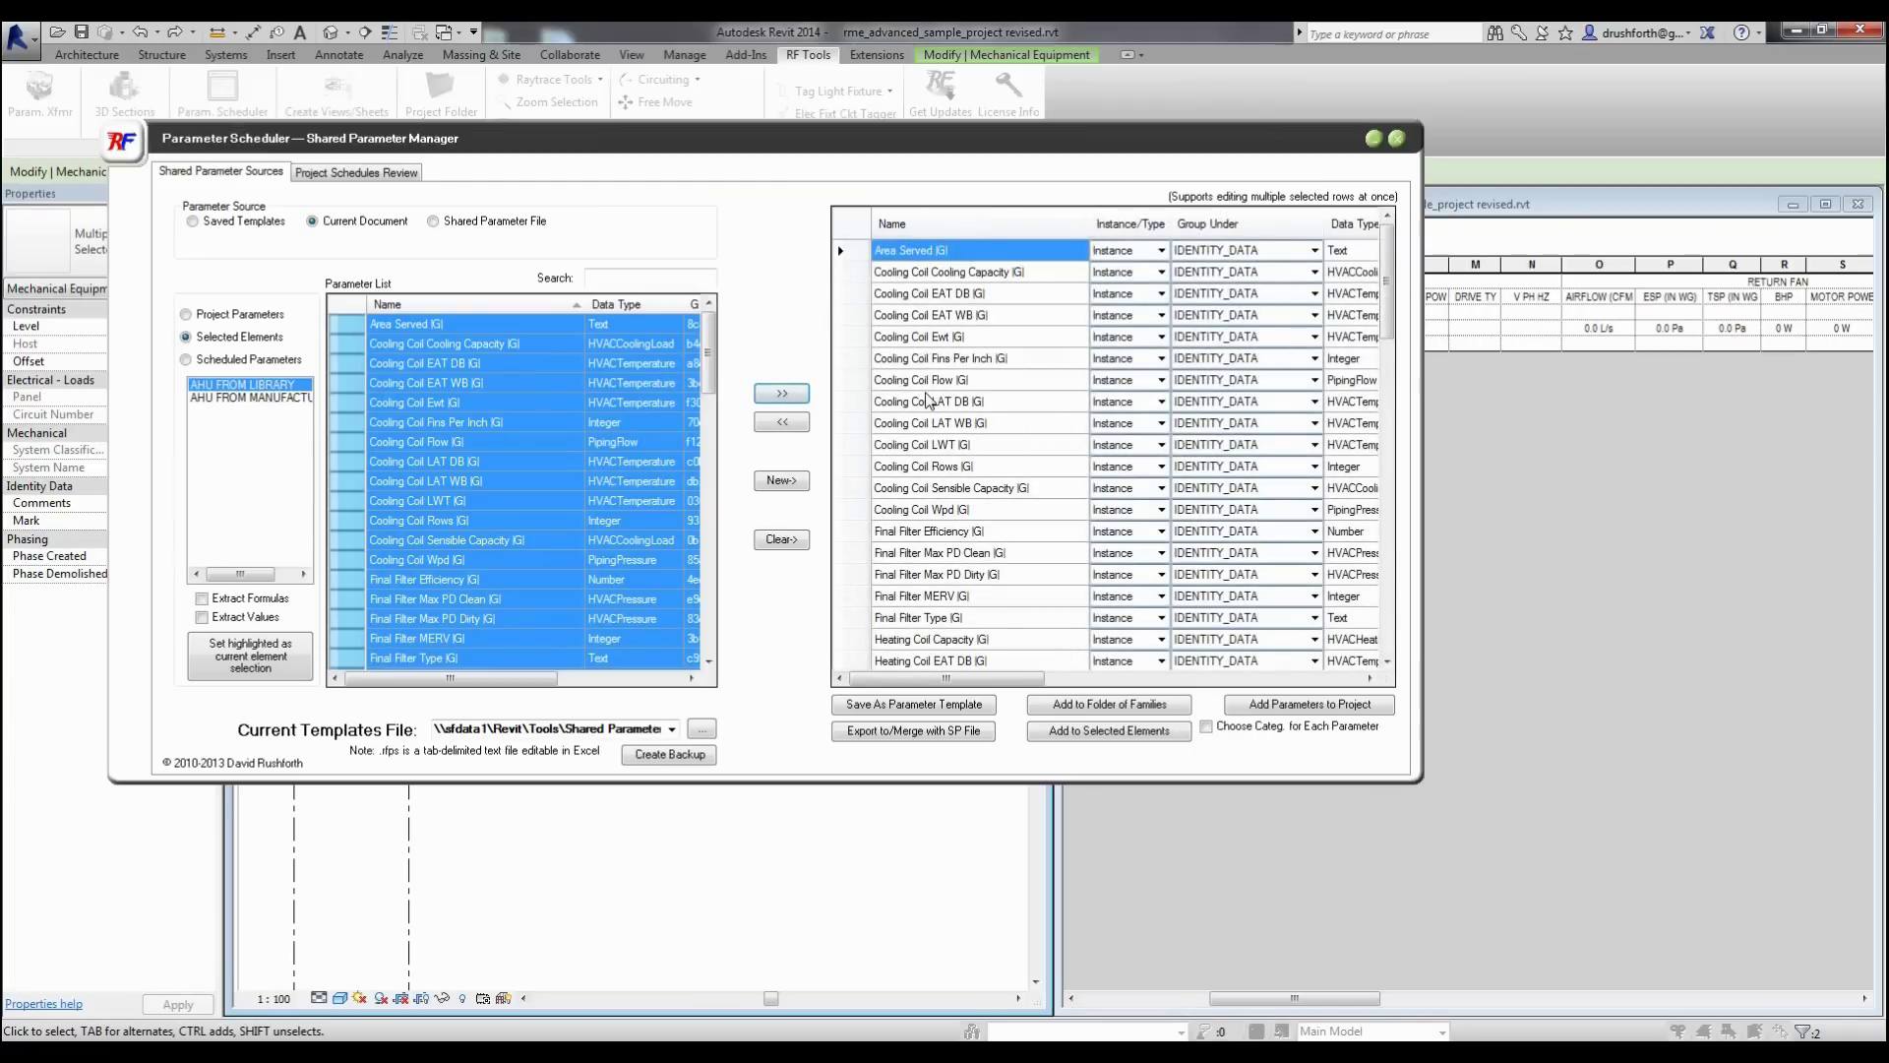
pyautogui.click(1131, 738)
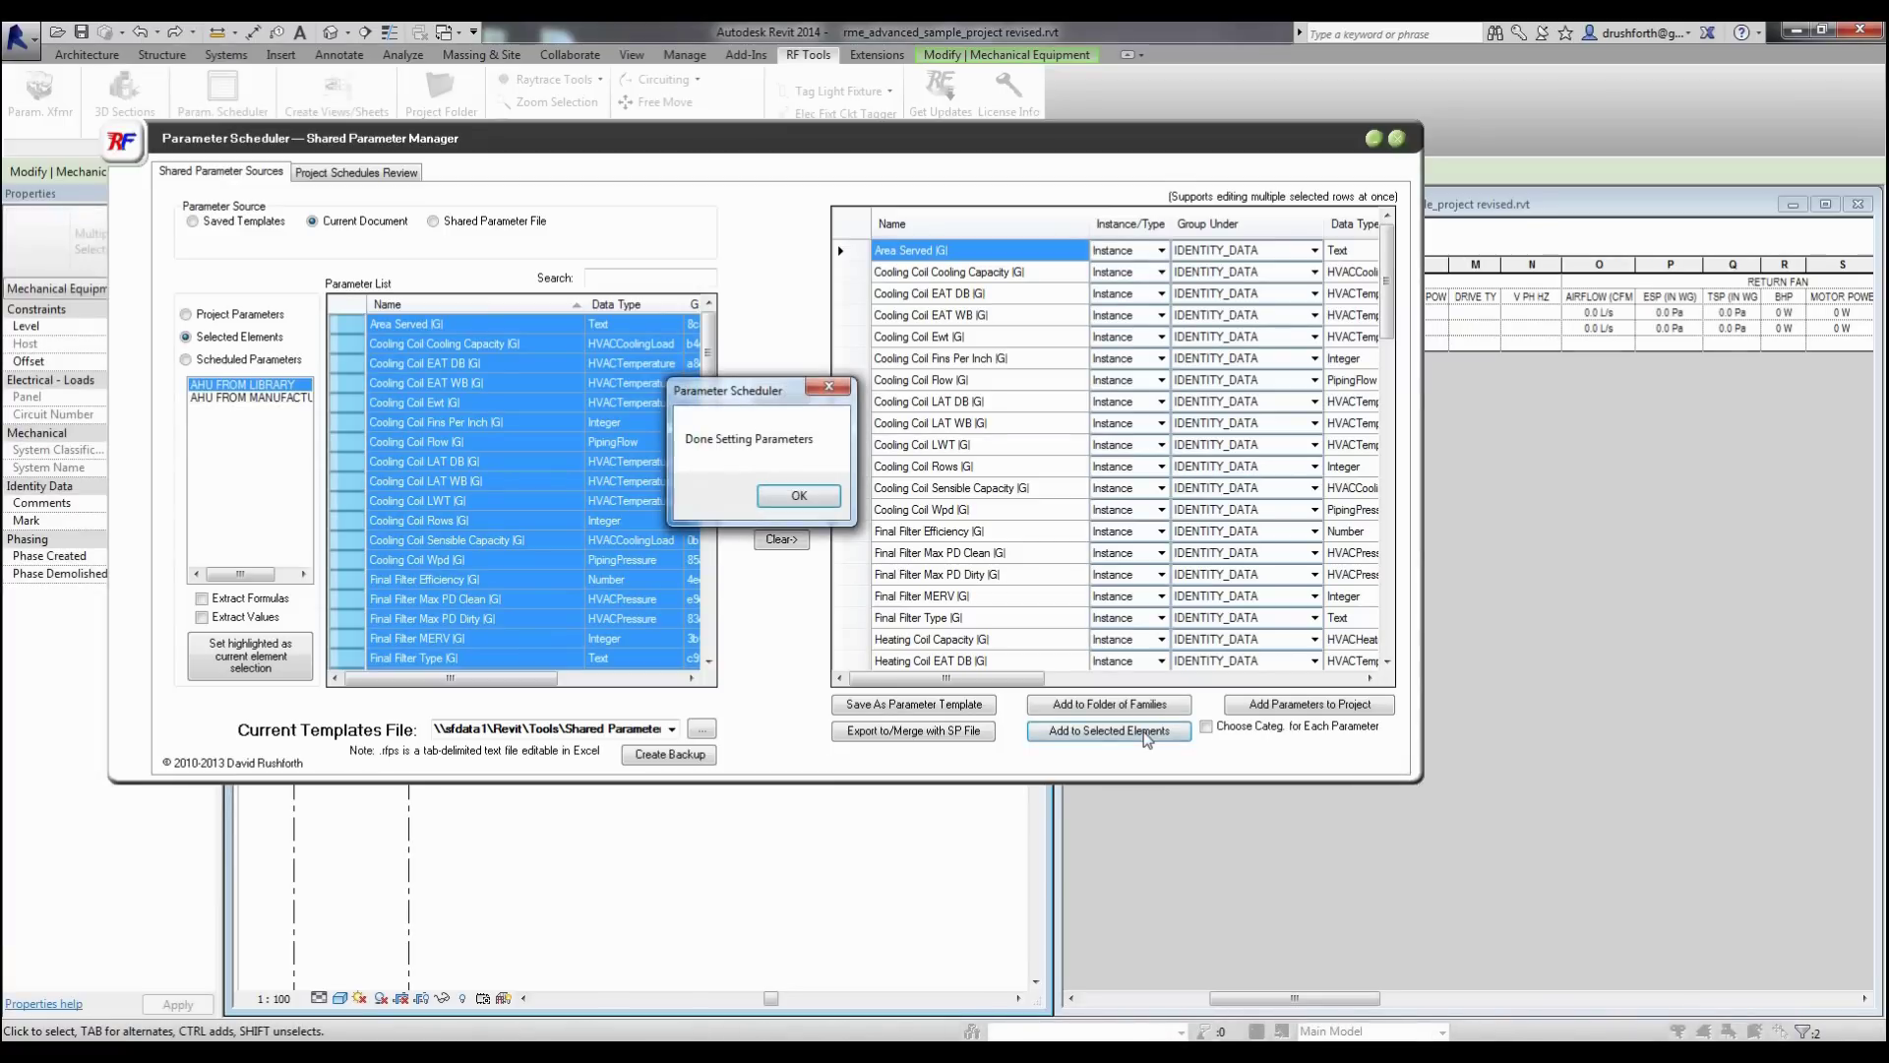
pyautogui.click(799, 497)
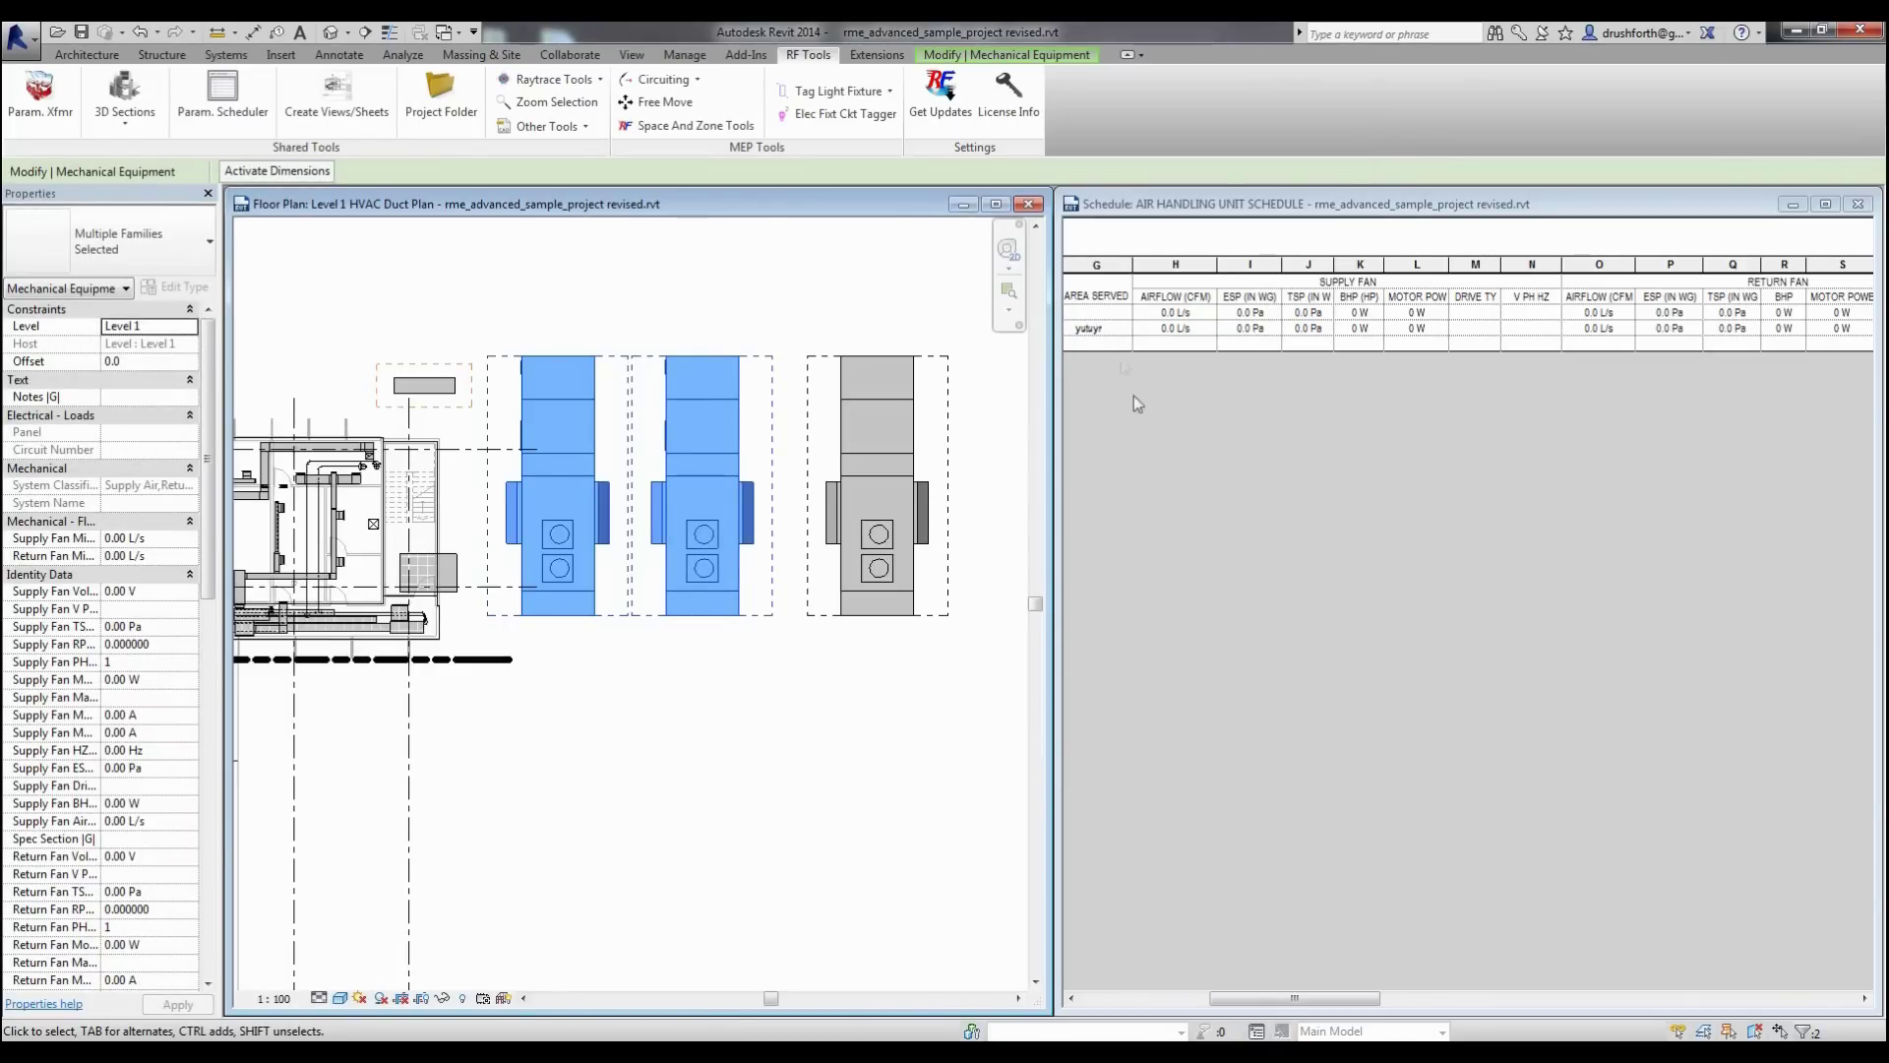
# Check that the manufacturer unit's Area Served and supply Airflow schedule cells accept entries, and undo the parameter addition.
pyautogui.click(1105, 311)
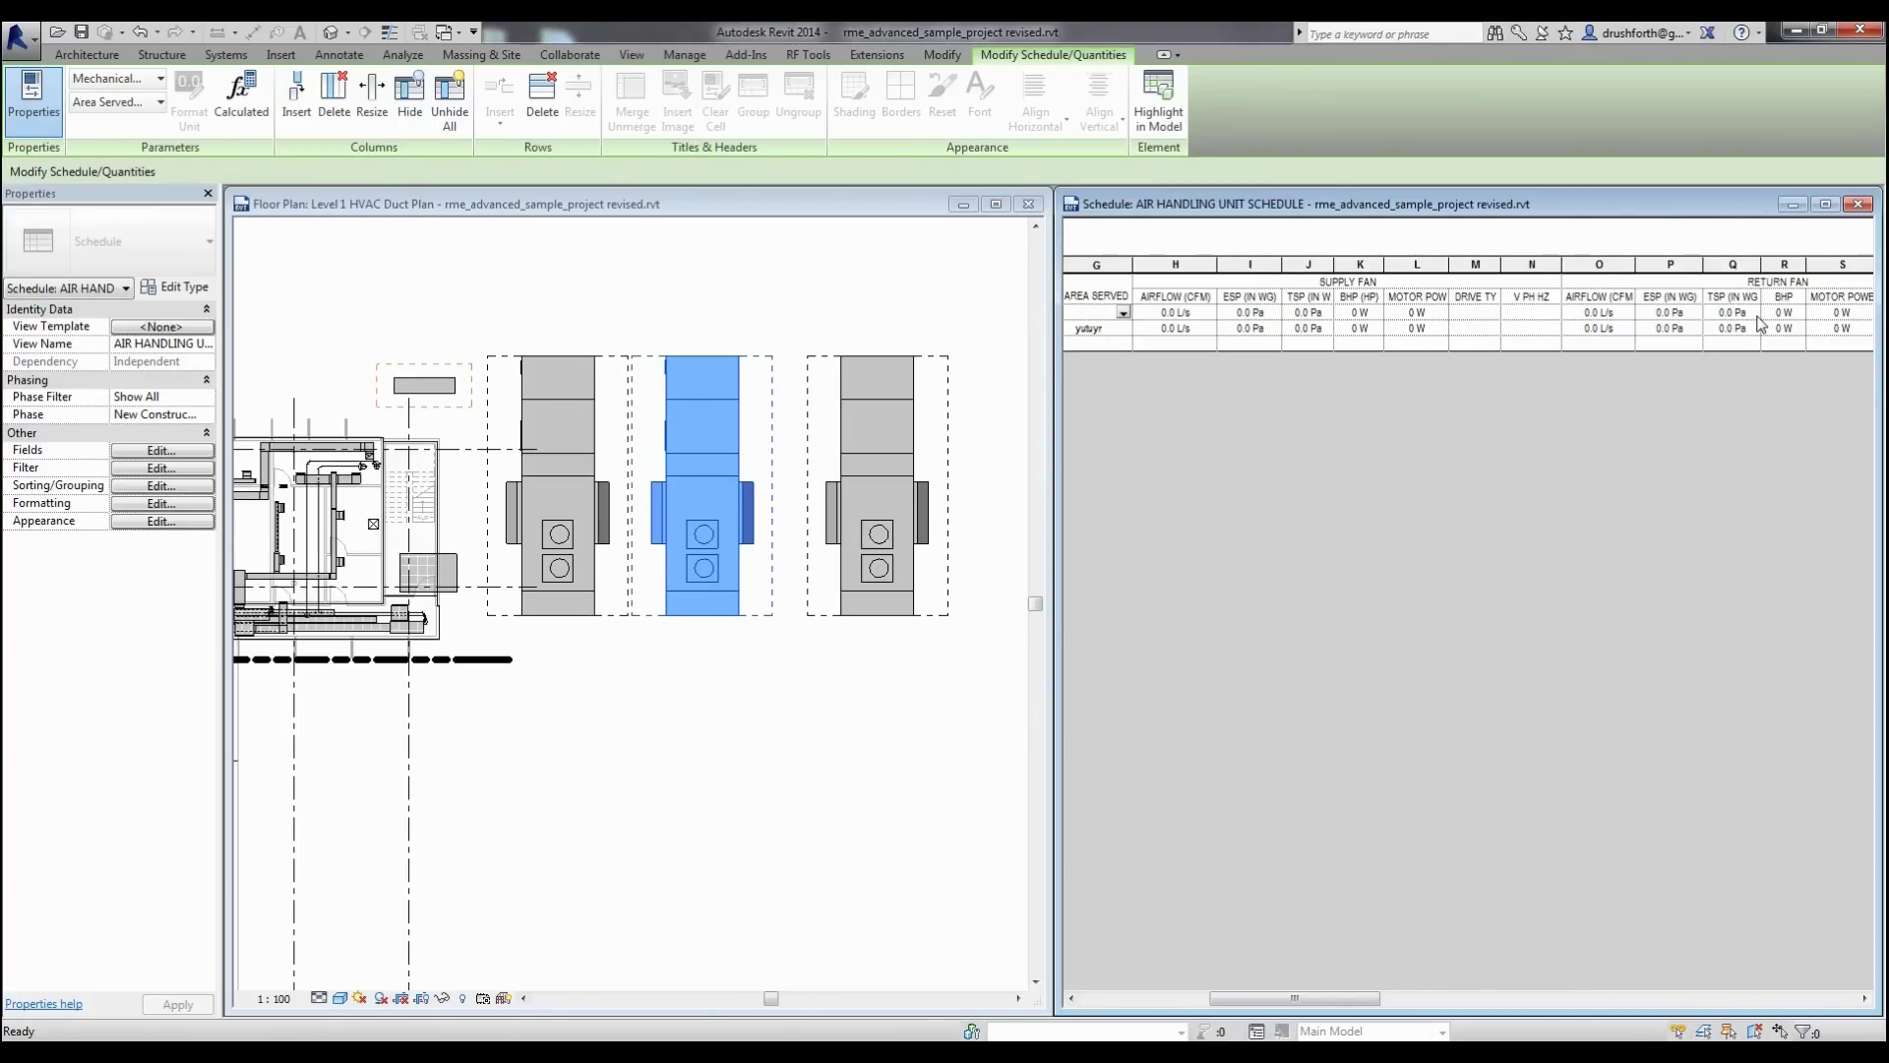
pyautogui.press('Tab')
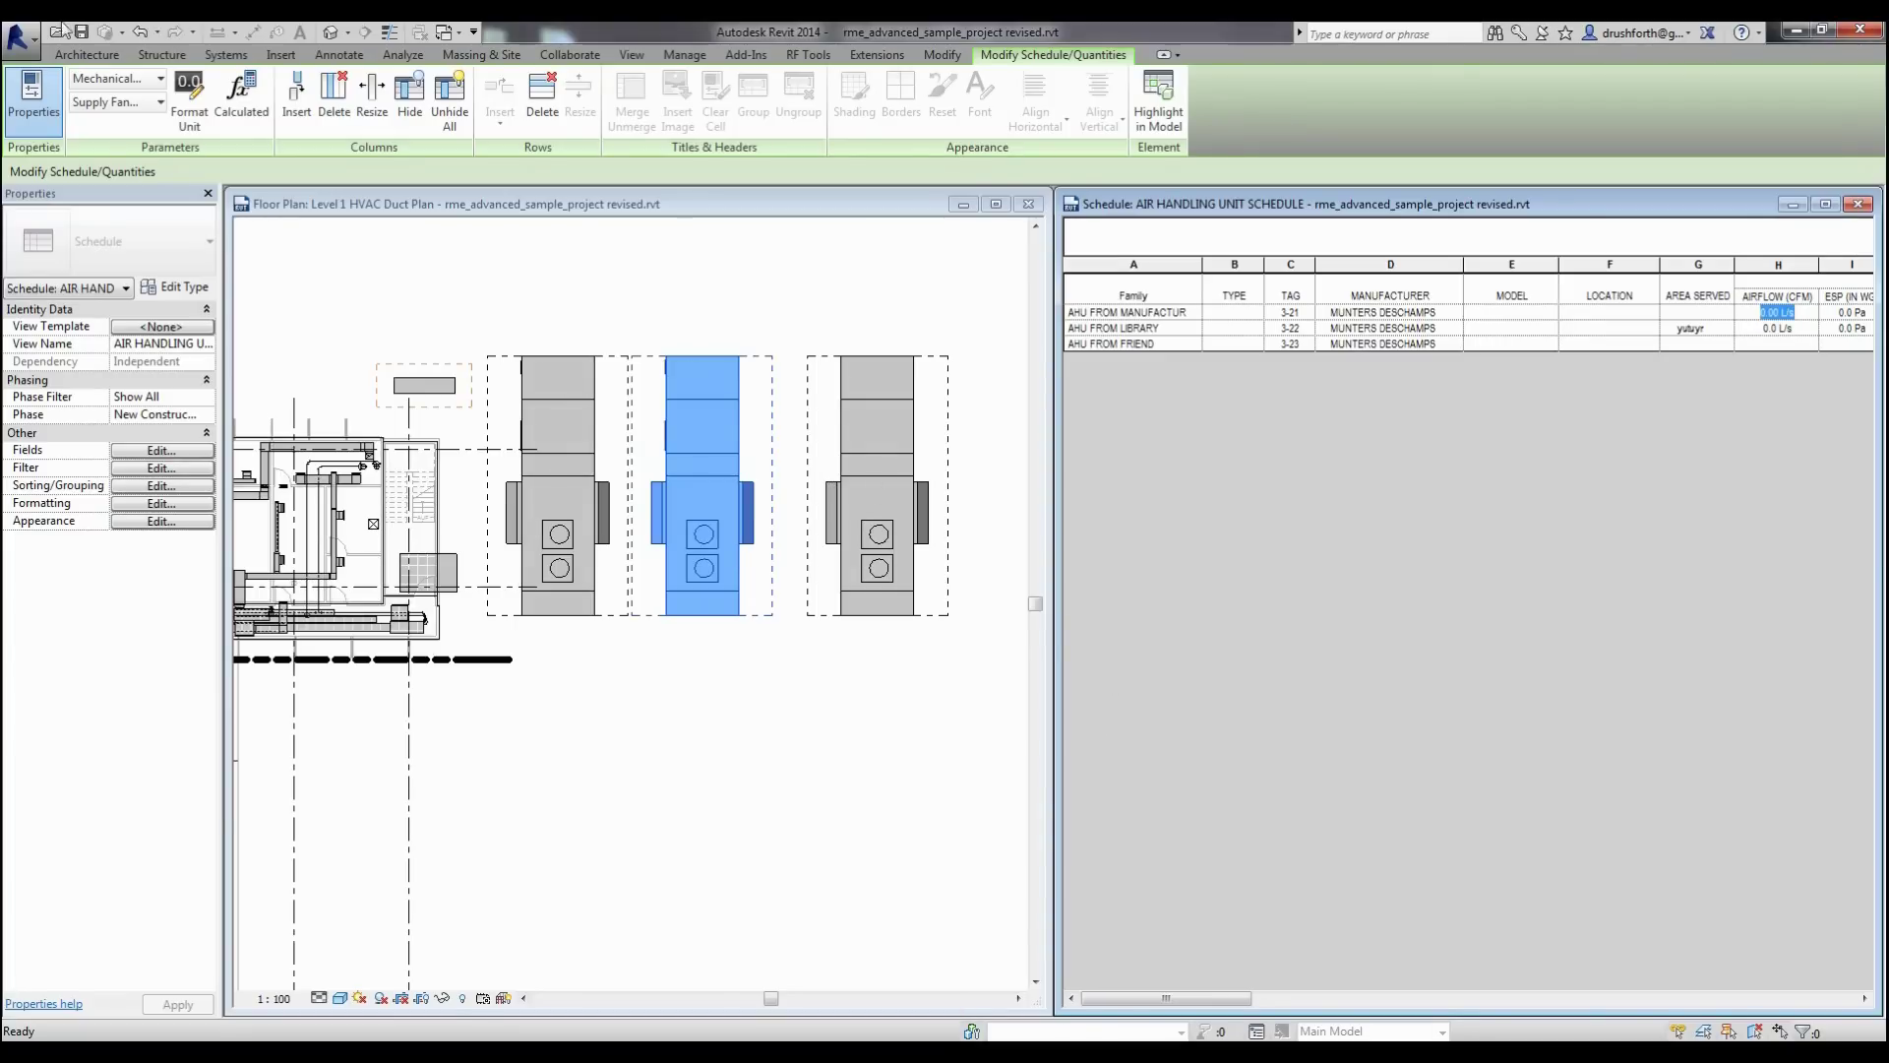
pyautogui.click(153, 33)
pyautogui.click(185, 61)
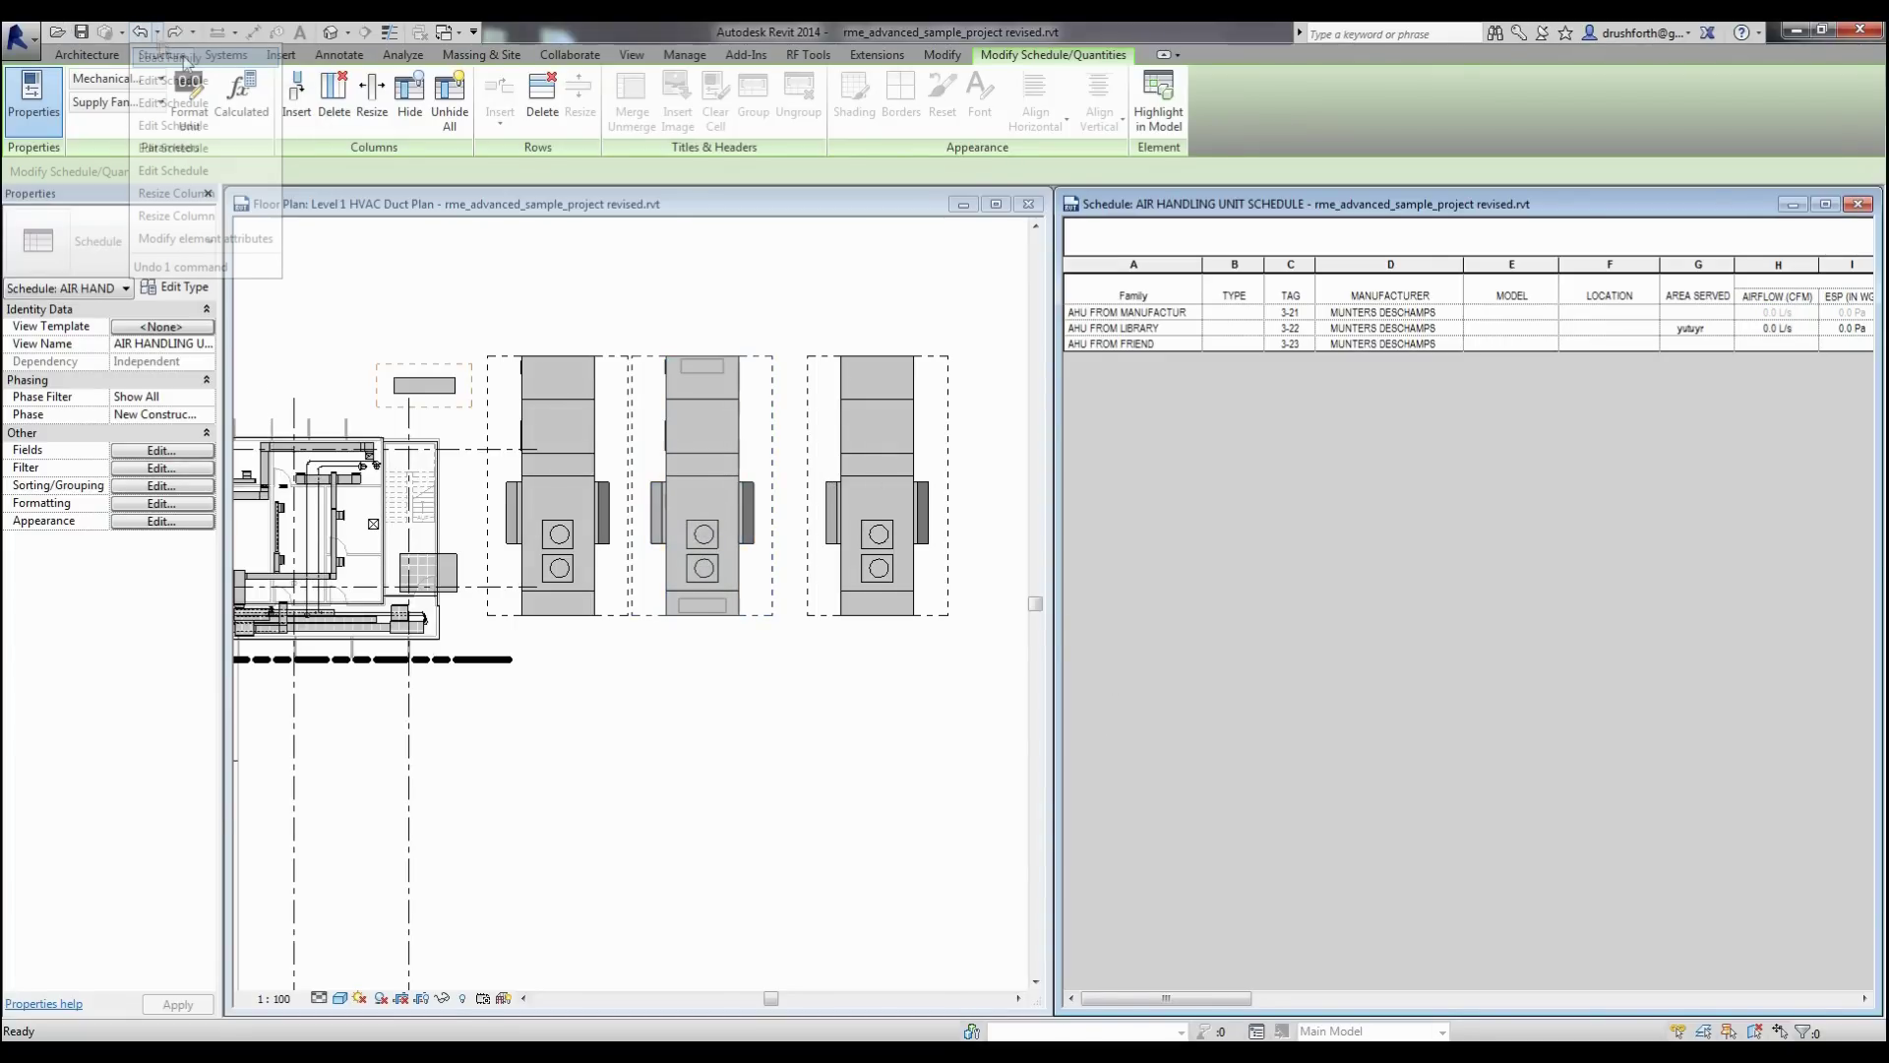
# Open the AHU FROM MANUFACTURER family for editing and start Parameter Scheduler in it.
pyautogui.click(694, 438)
pyautogui.click(708, 452)
pyautogui.rightClick(709, 452)
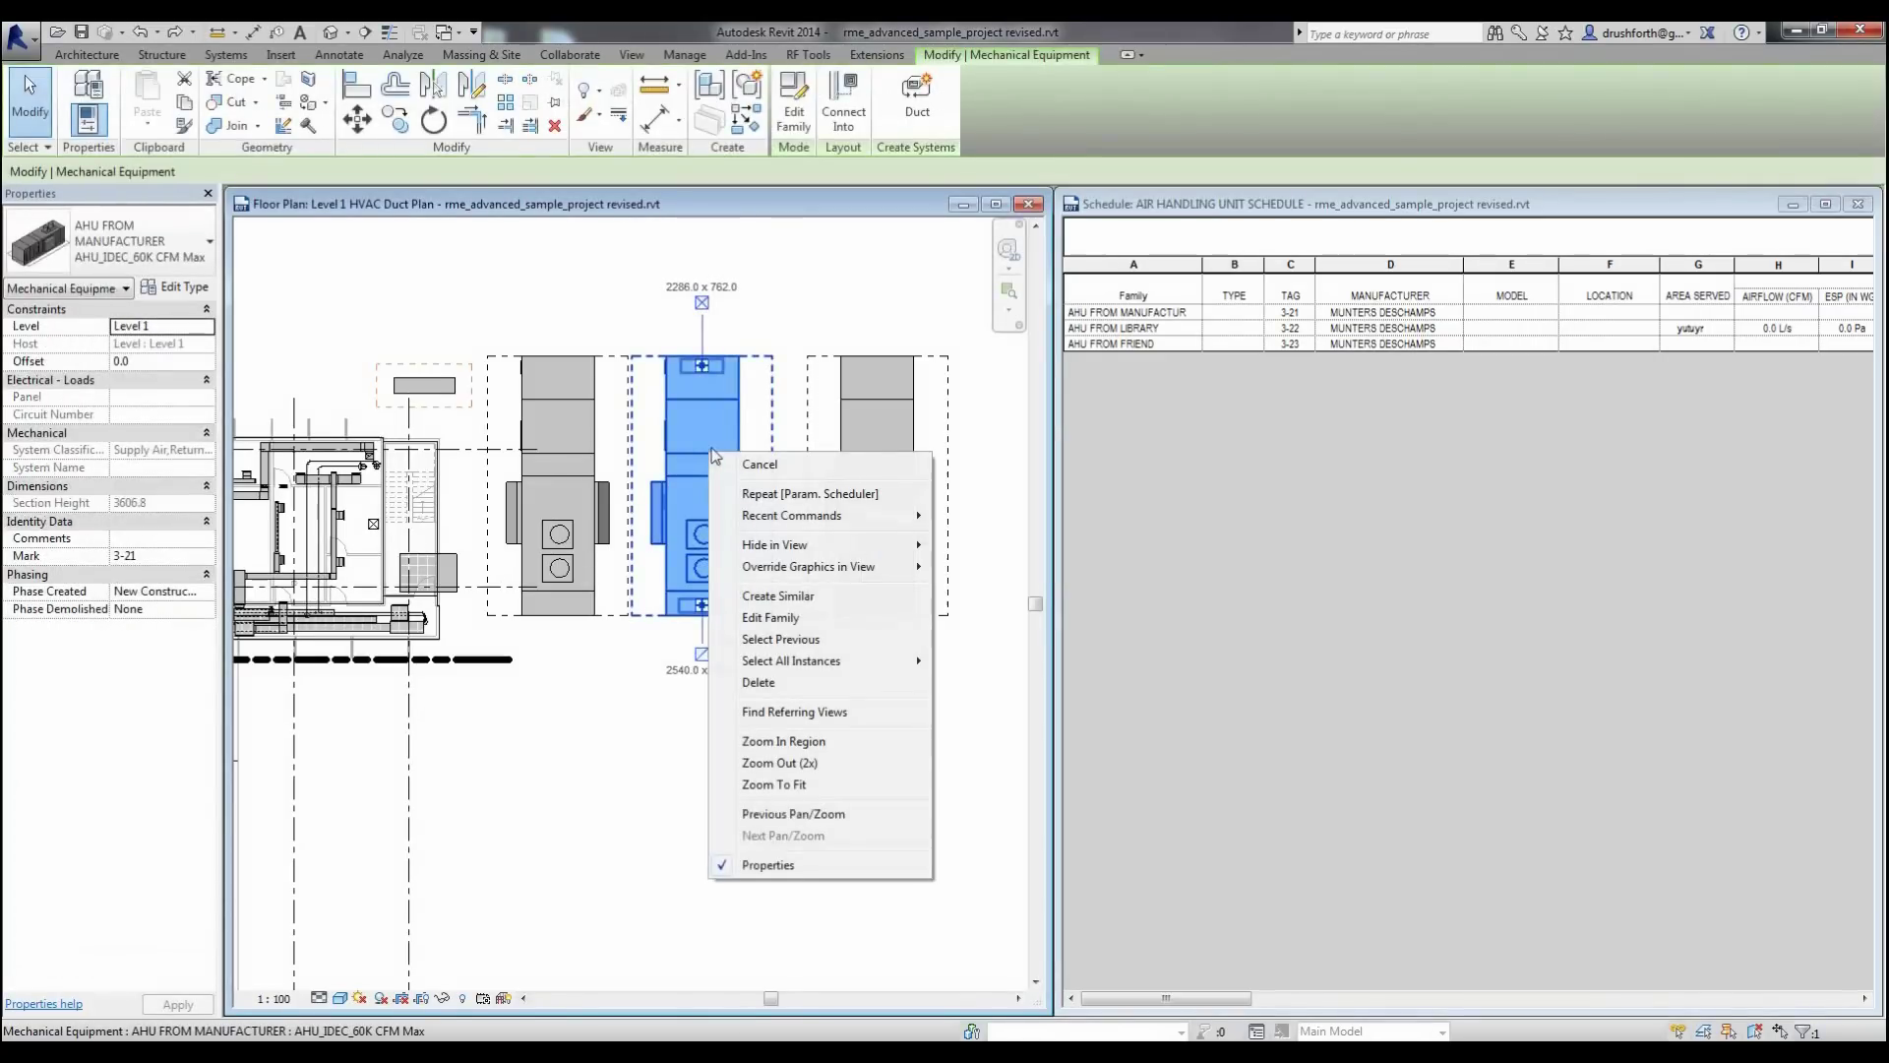
pyautogui.click(802, 617)
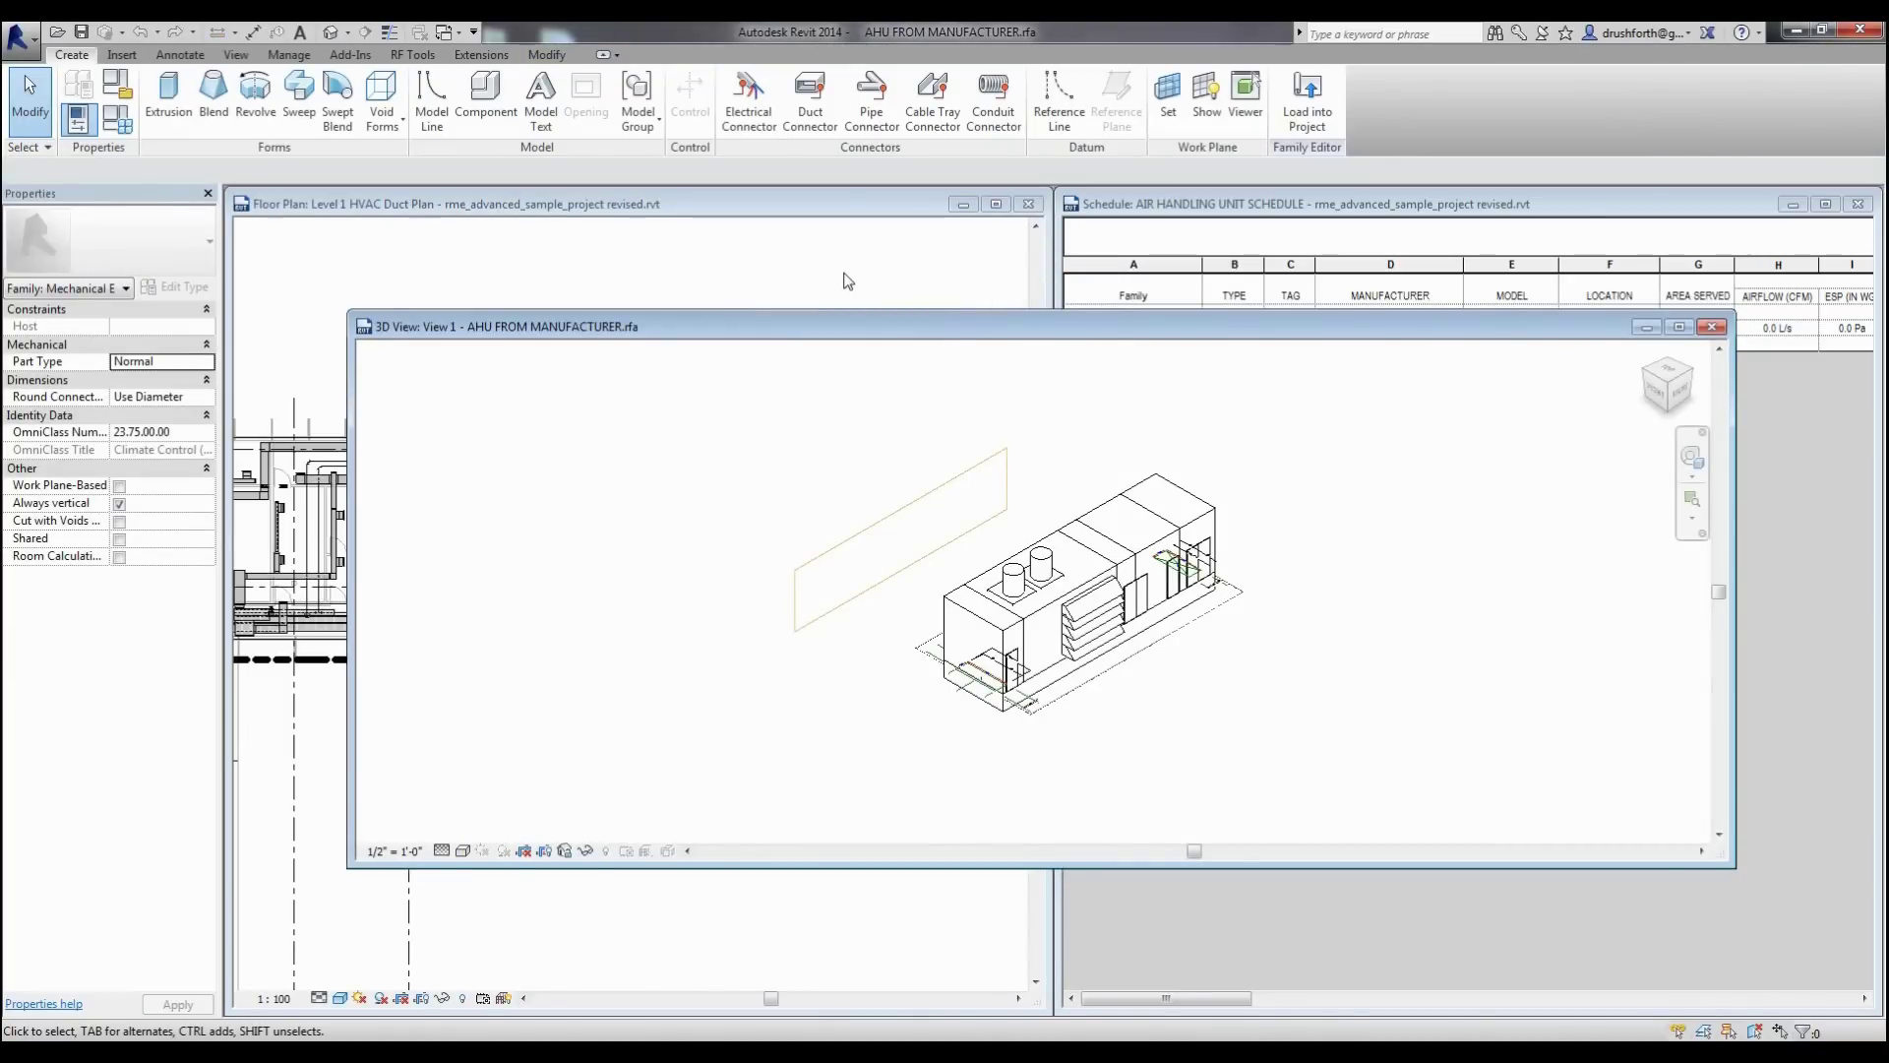
pyautogui.click(428, 61)
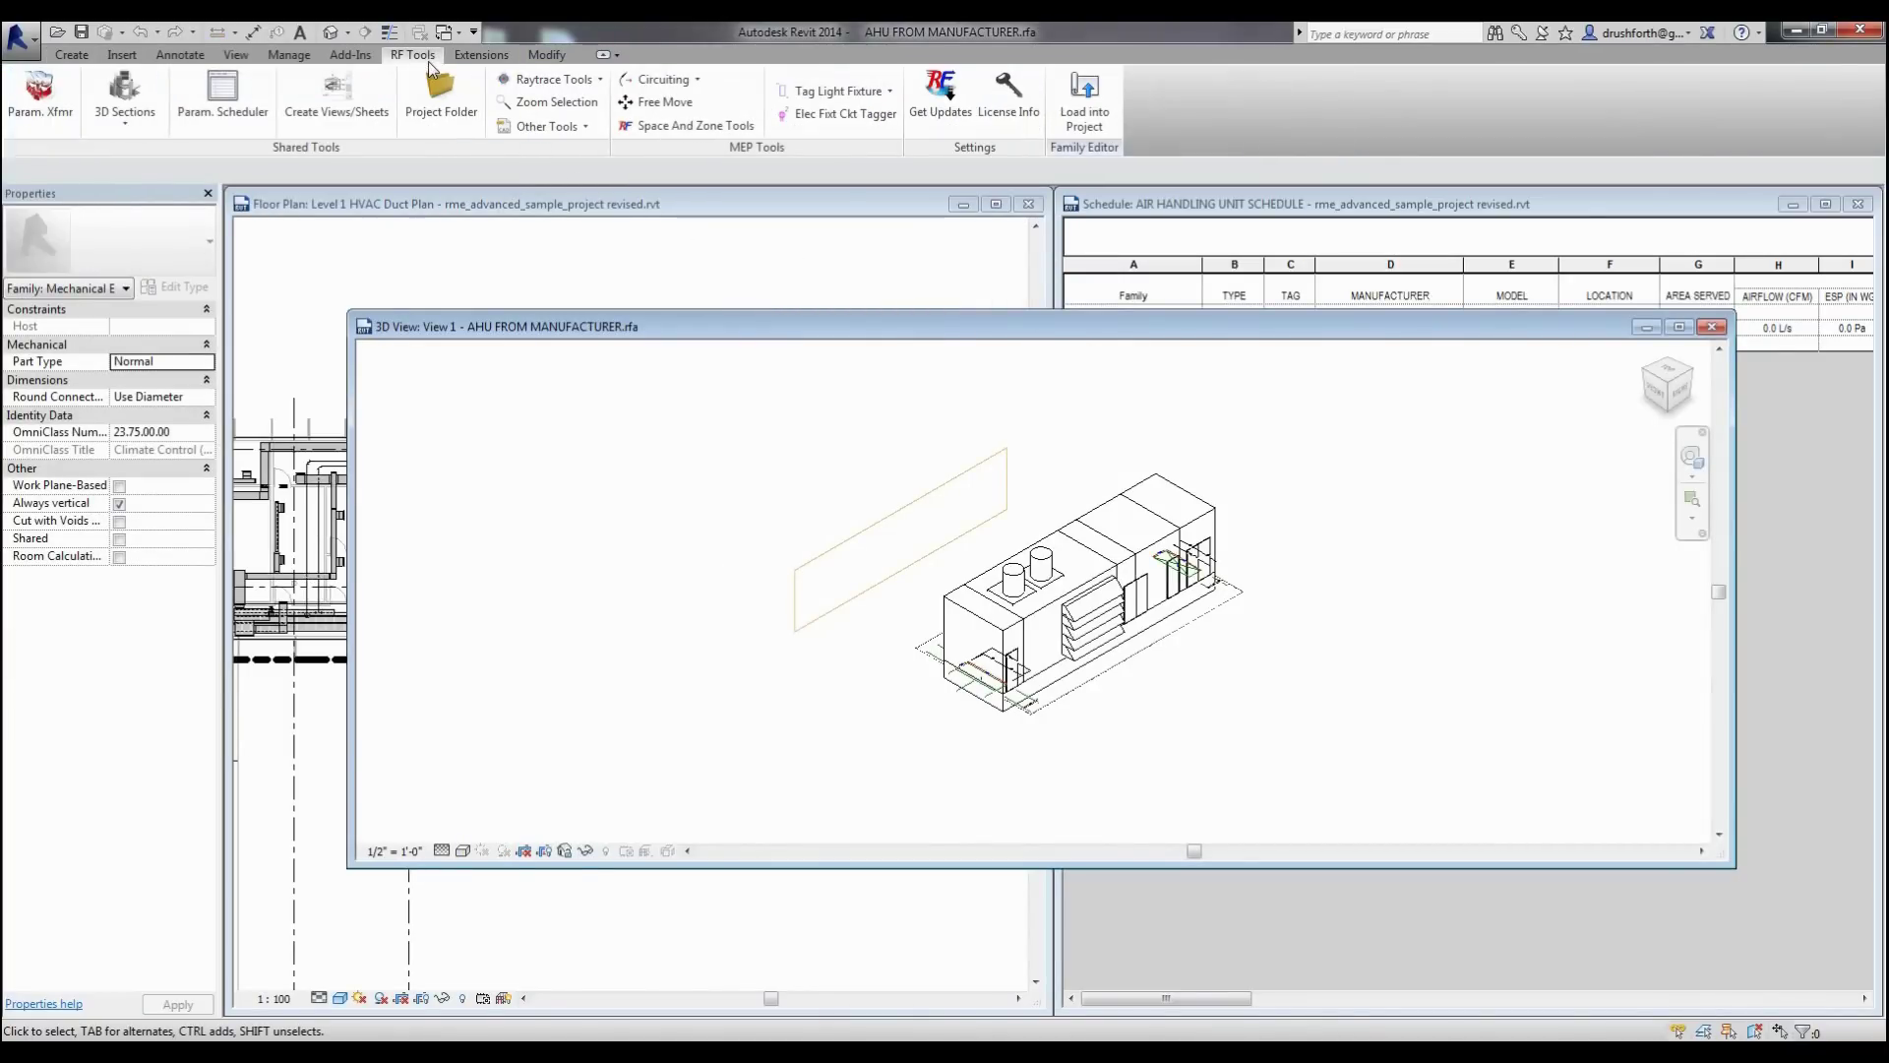
pyautogui.click(204, 99)
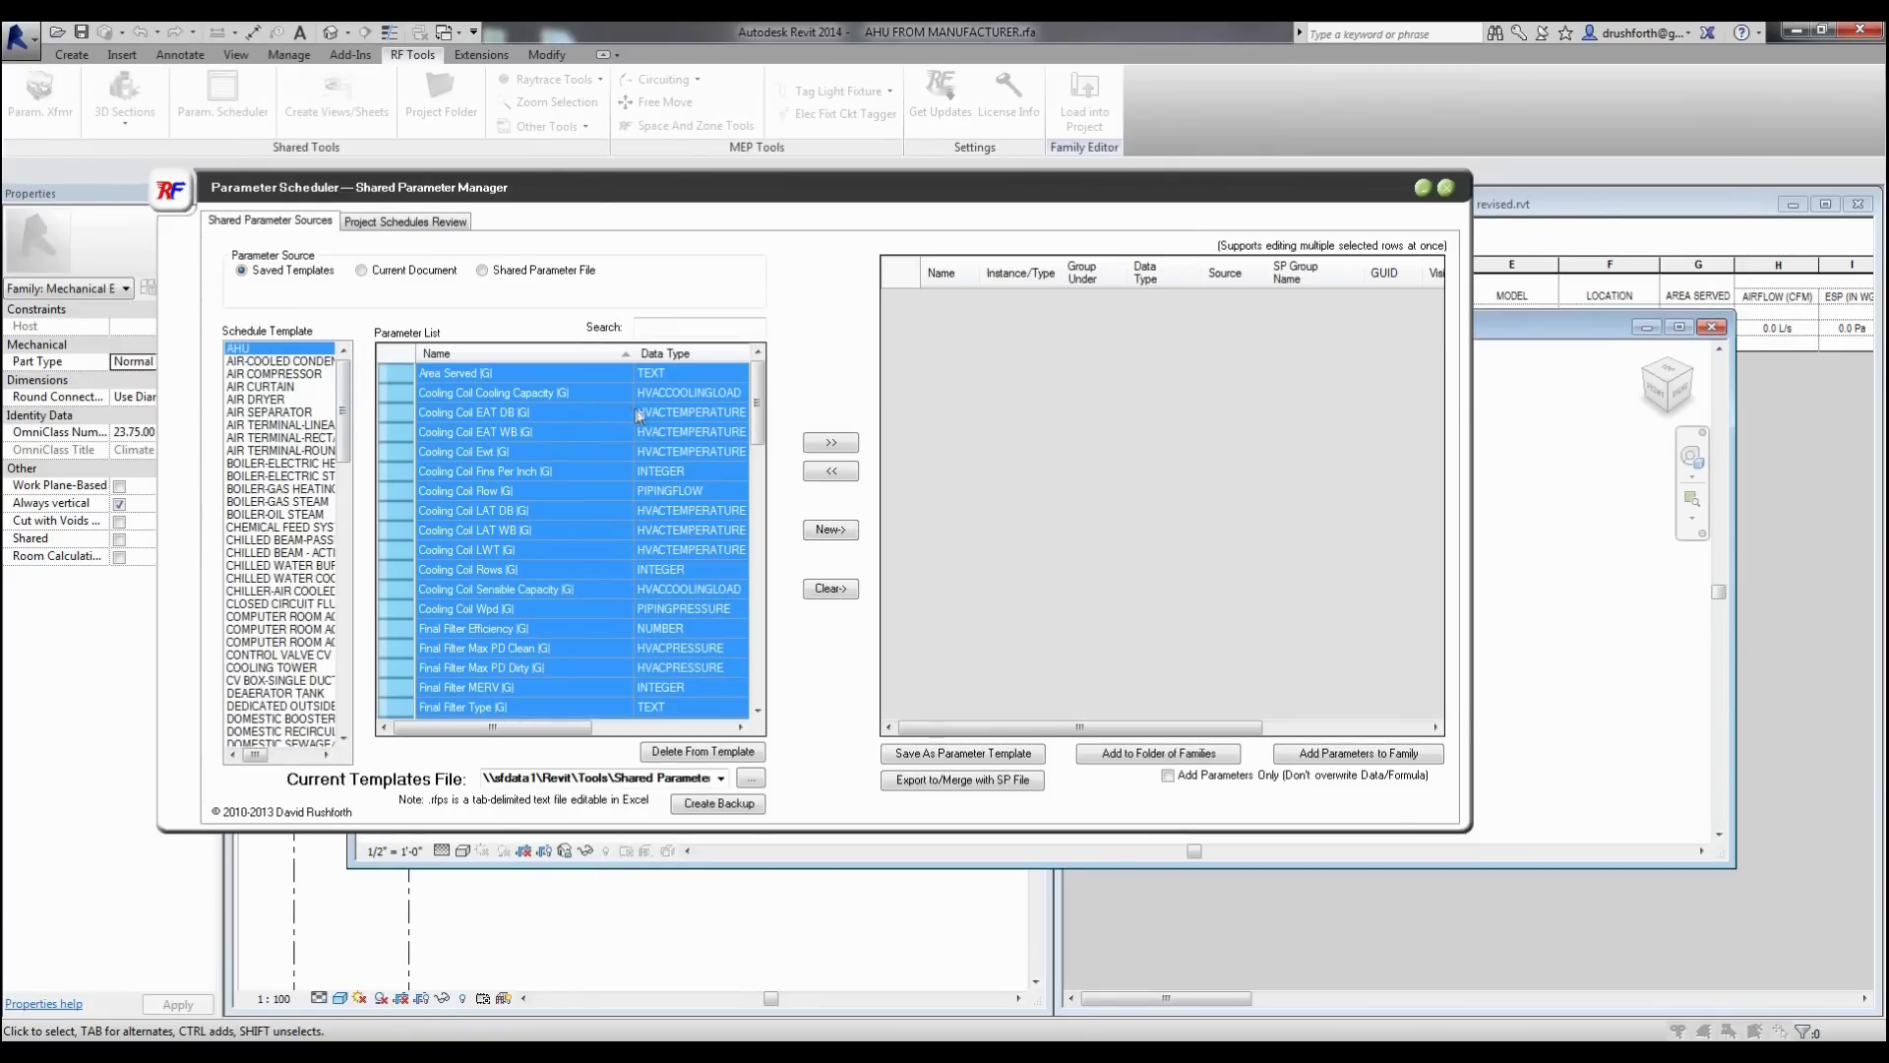
# Load the Cooling Coil parameters from Cooling Capacity through Flow of the saved AHU template into the list of parameters to add.
pyautogui.click(391, 395)
pyautogui.moveTo(391, 399); pyautogui.dragTo(390, 491)
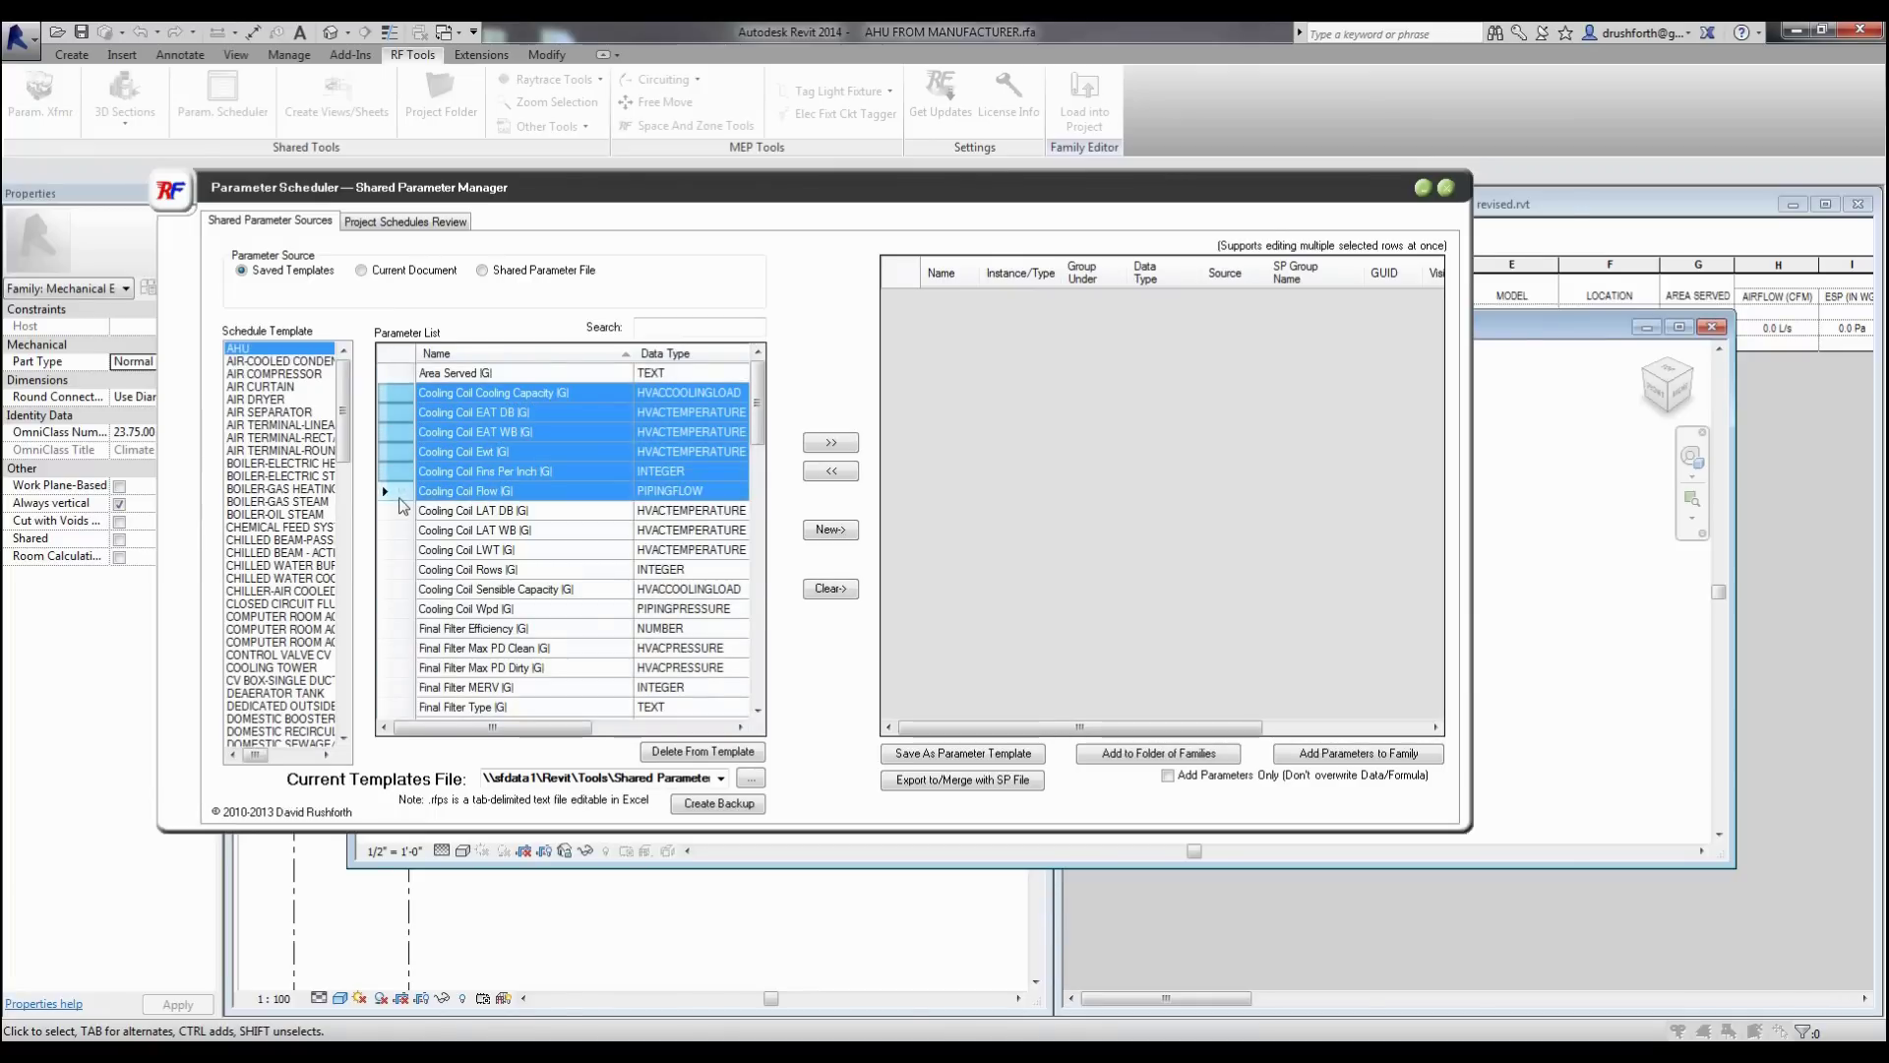
pyautogui.click(831, 444)
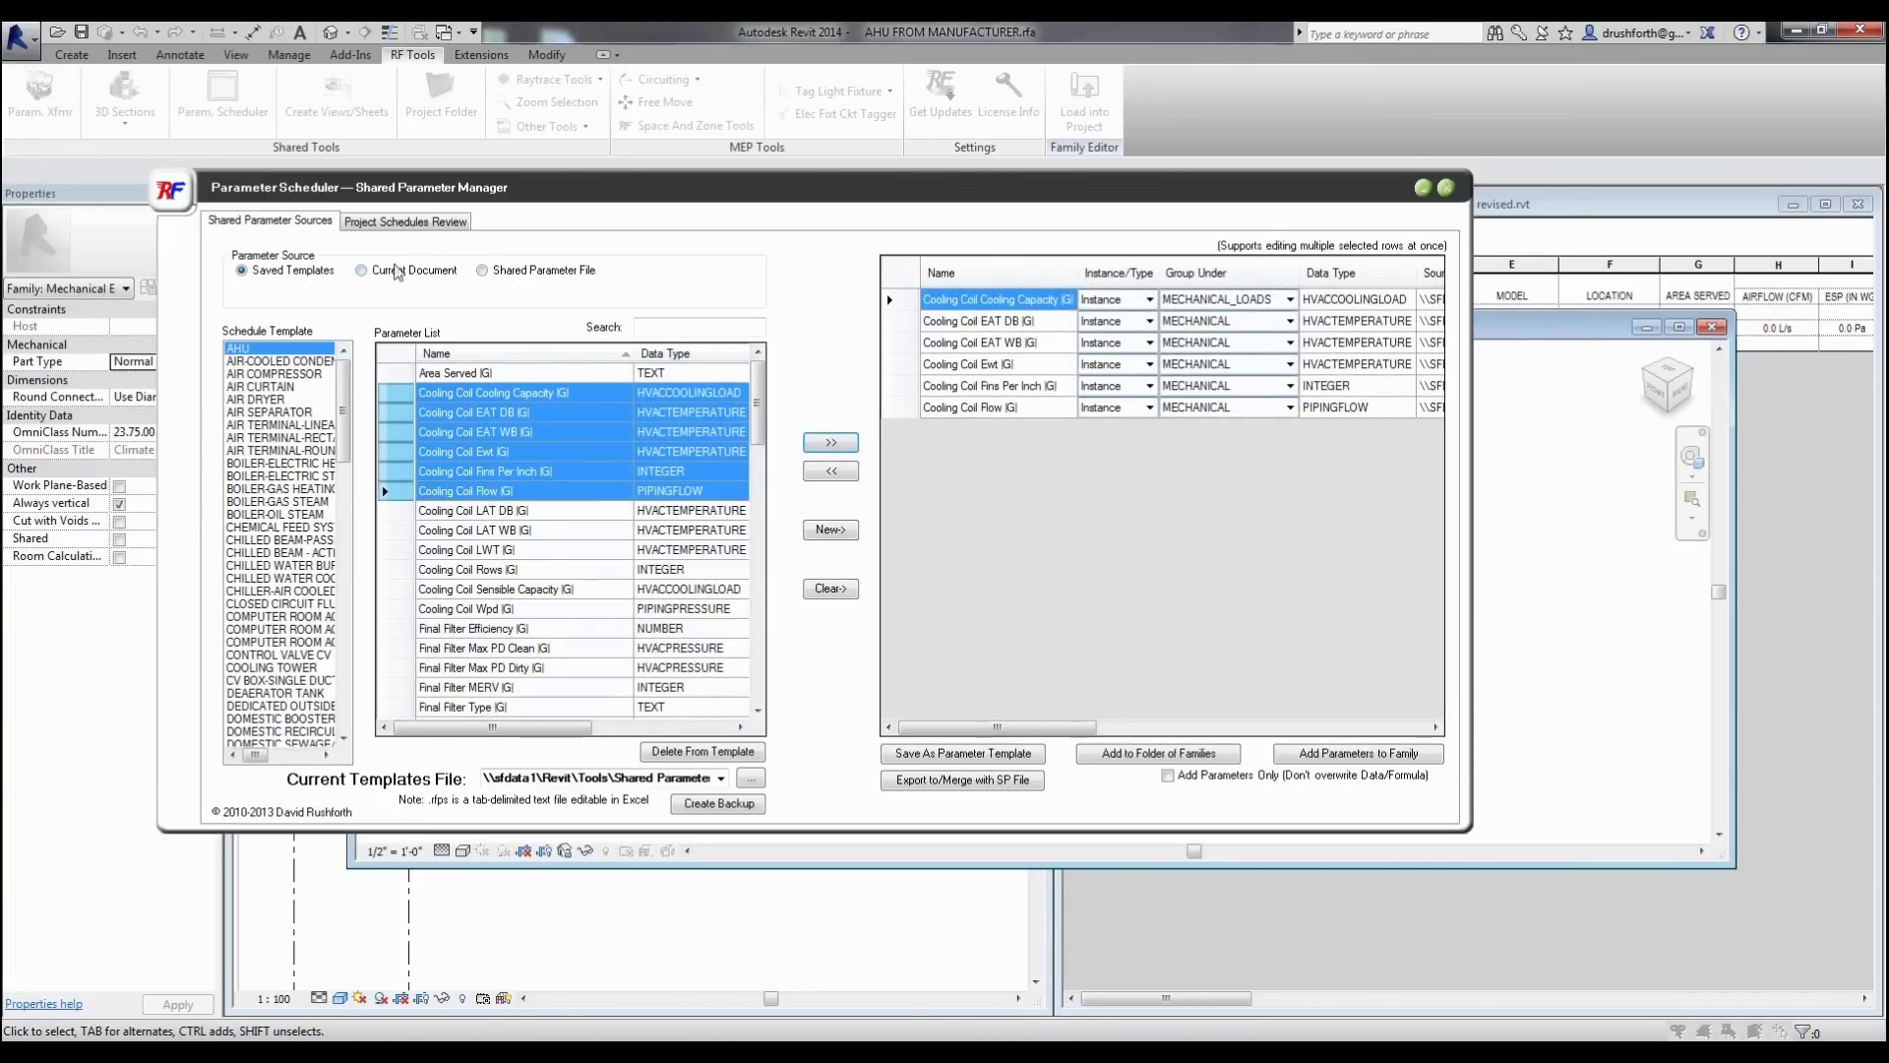
# Load the current family's Keynote, Manufacturer, Model, RA Length and RA Width parameters into the same list.
pyautogui.click(399, 279)
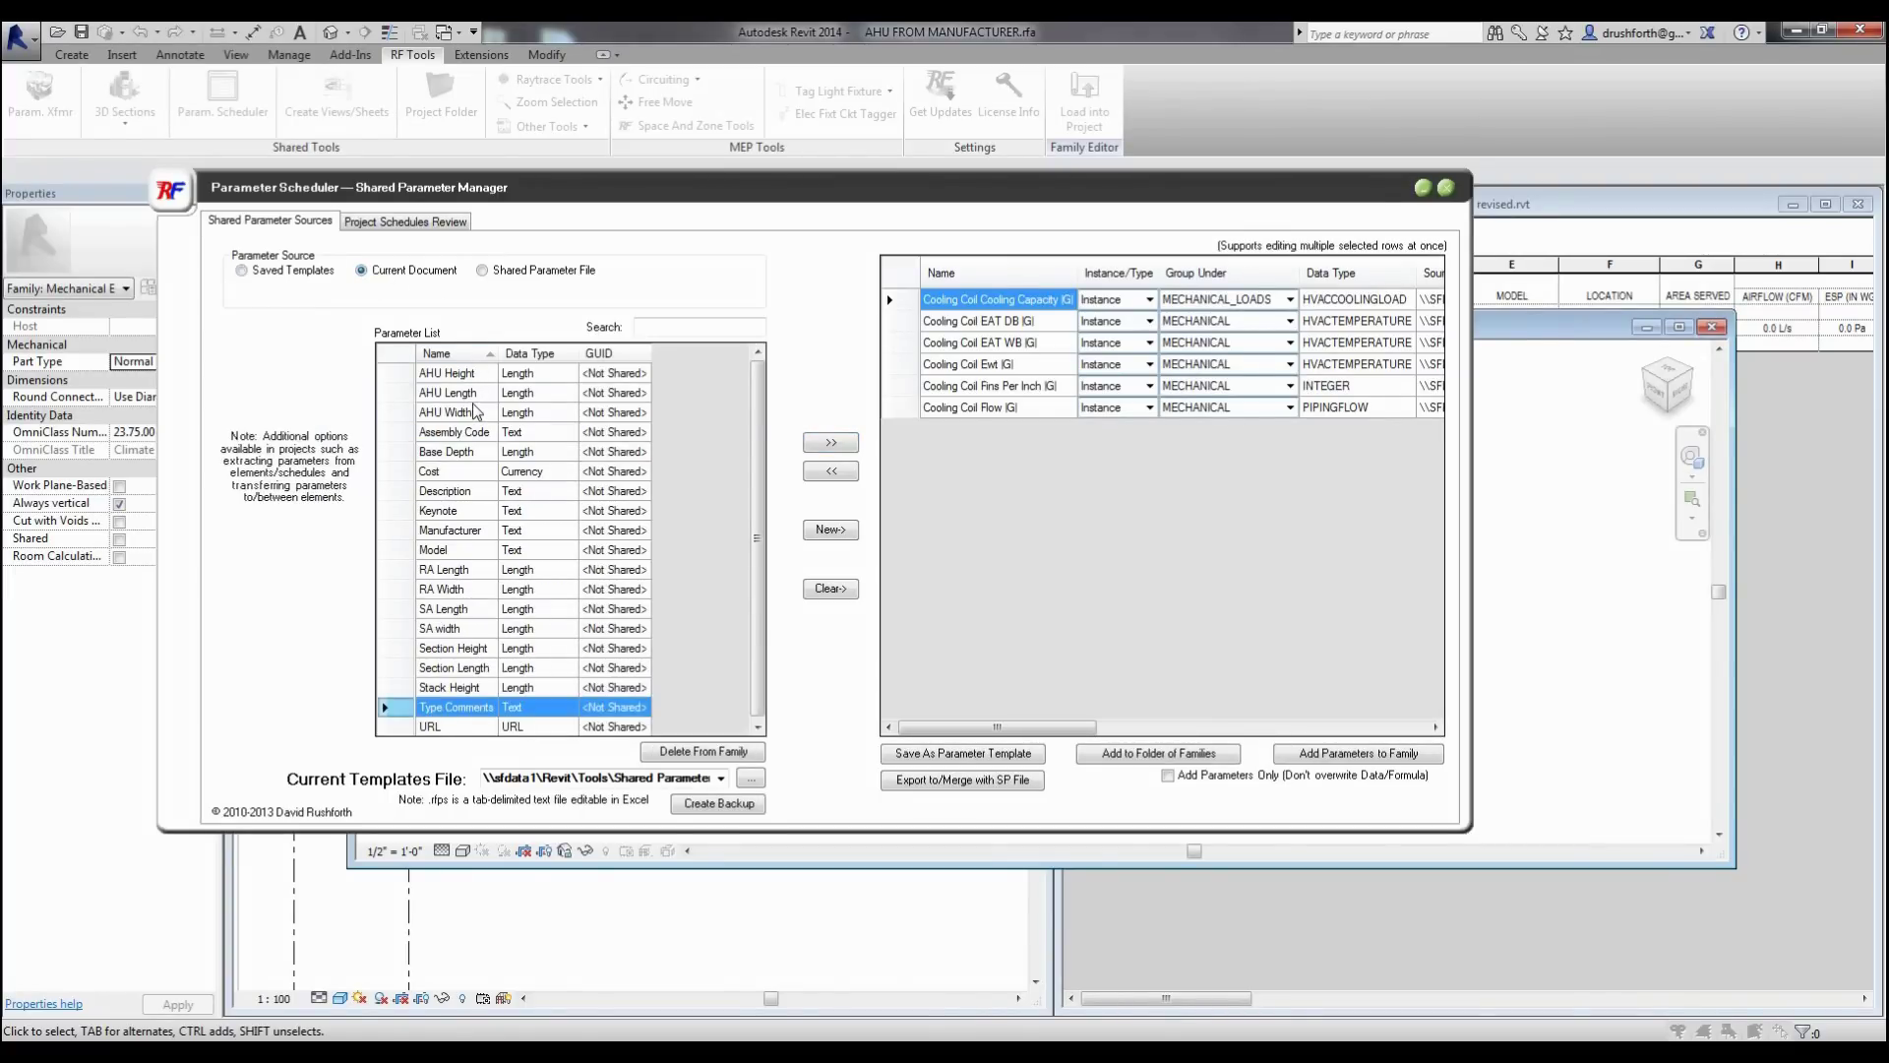
pyautogui.moveTo(403, 512); pyautogui.dragTo(411, 591)
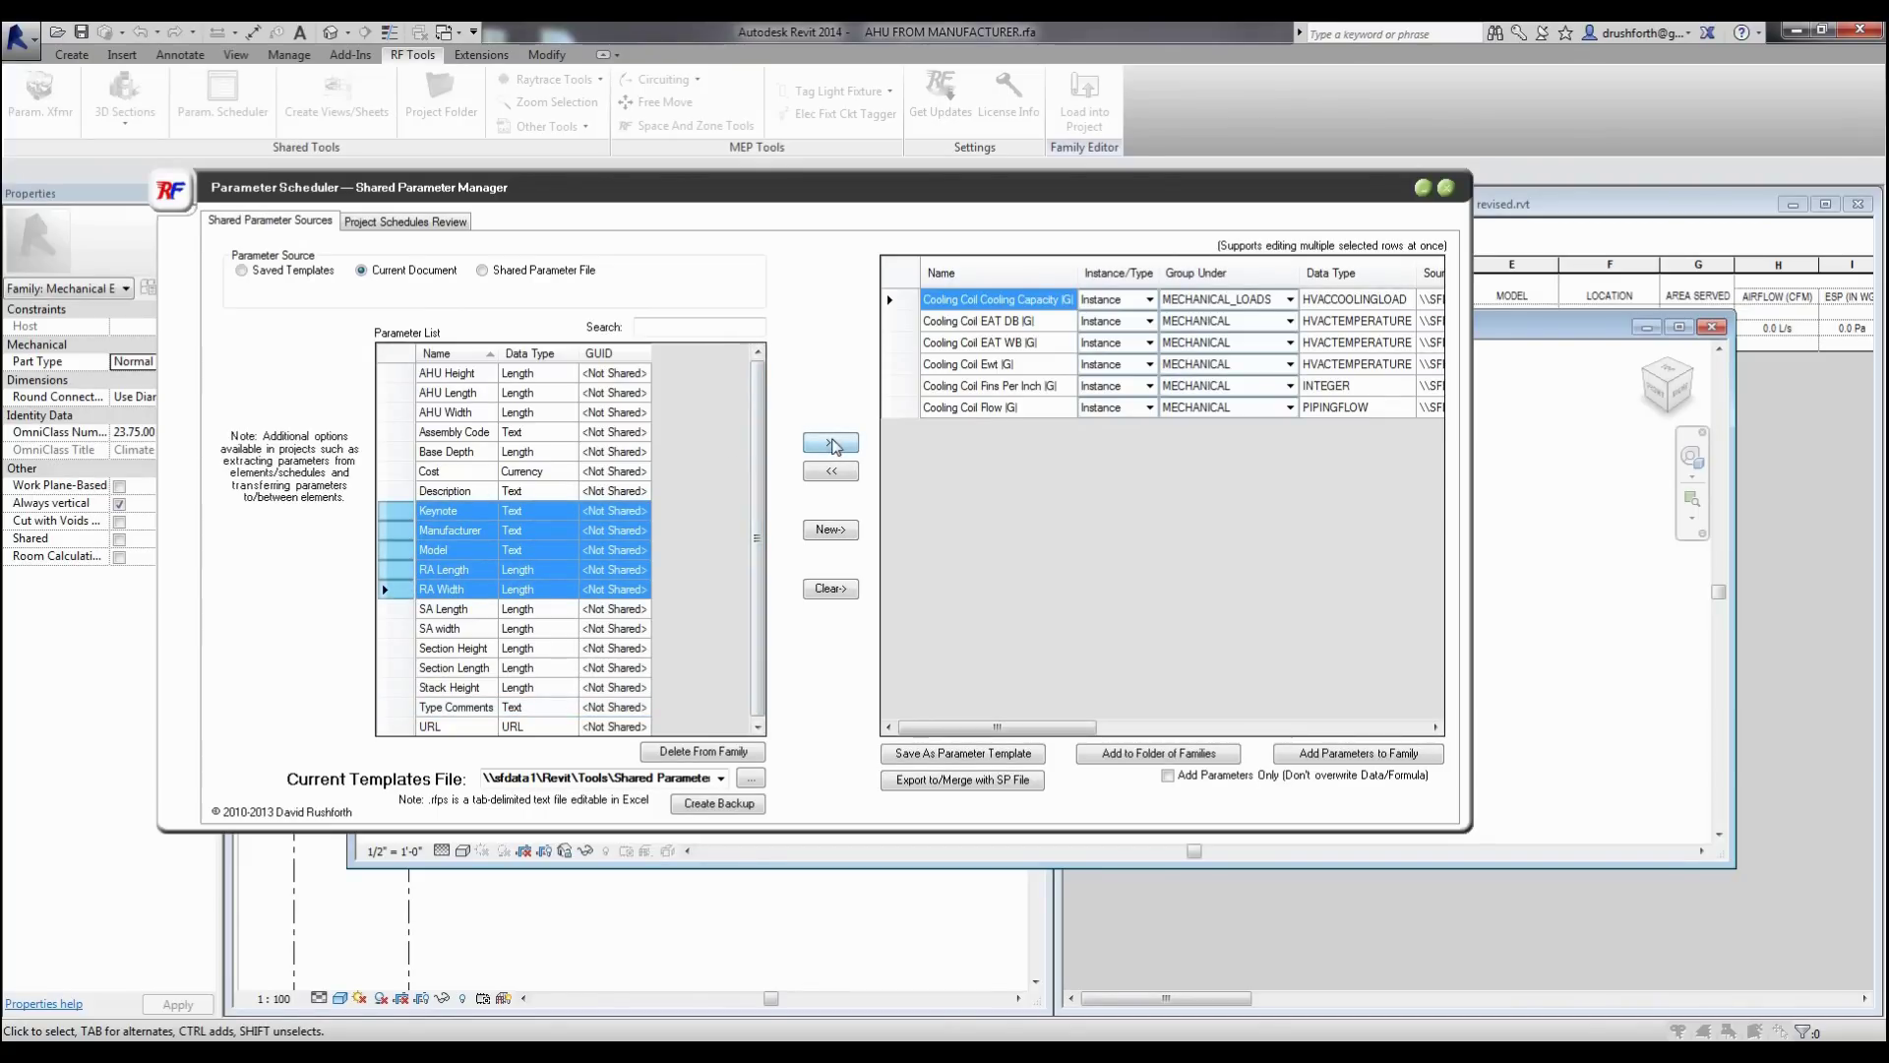
pyautogui.click(832, 444)
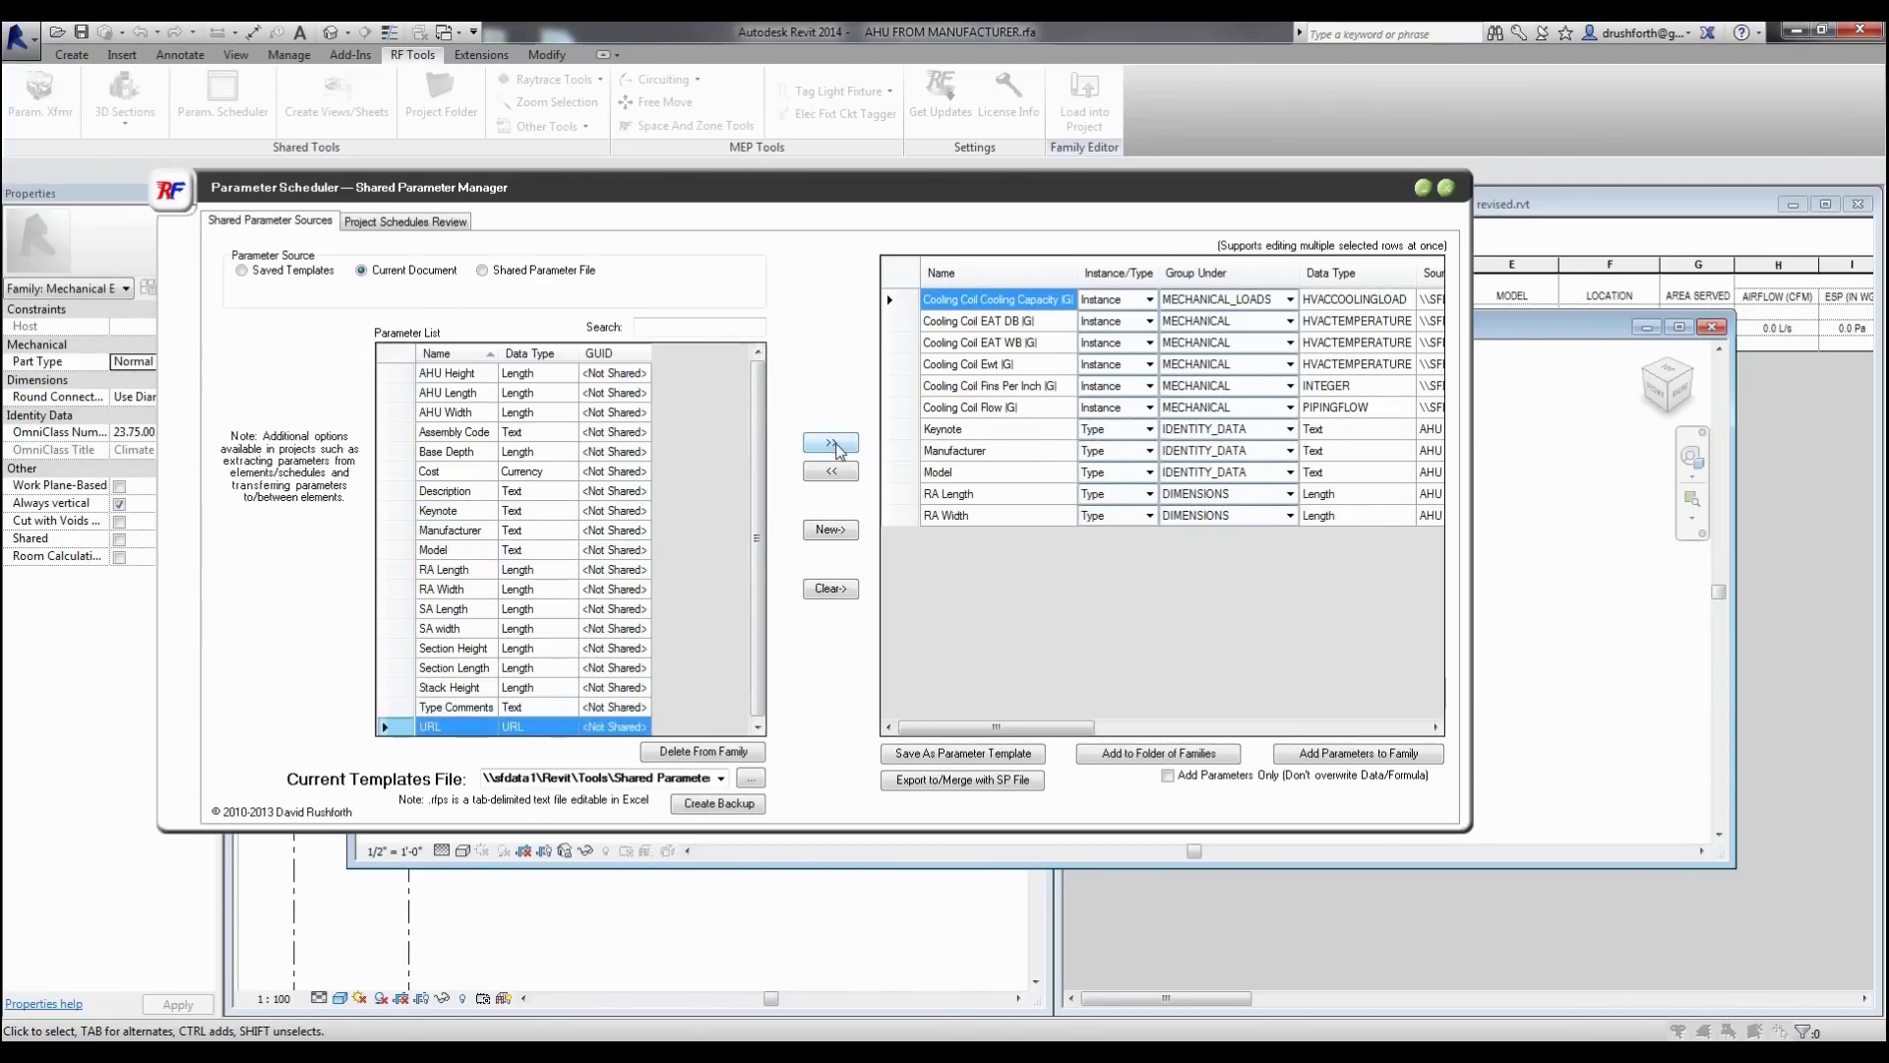
# Search the shared parameter file for "vol" and load the Voltage parameter into the list of parameters to add.
pyautogui.click(482, 270)
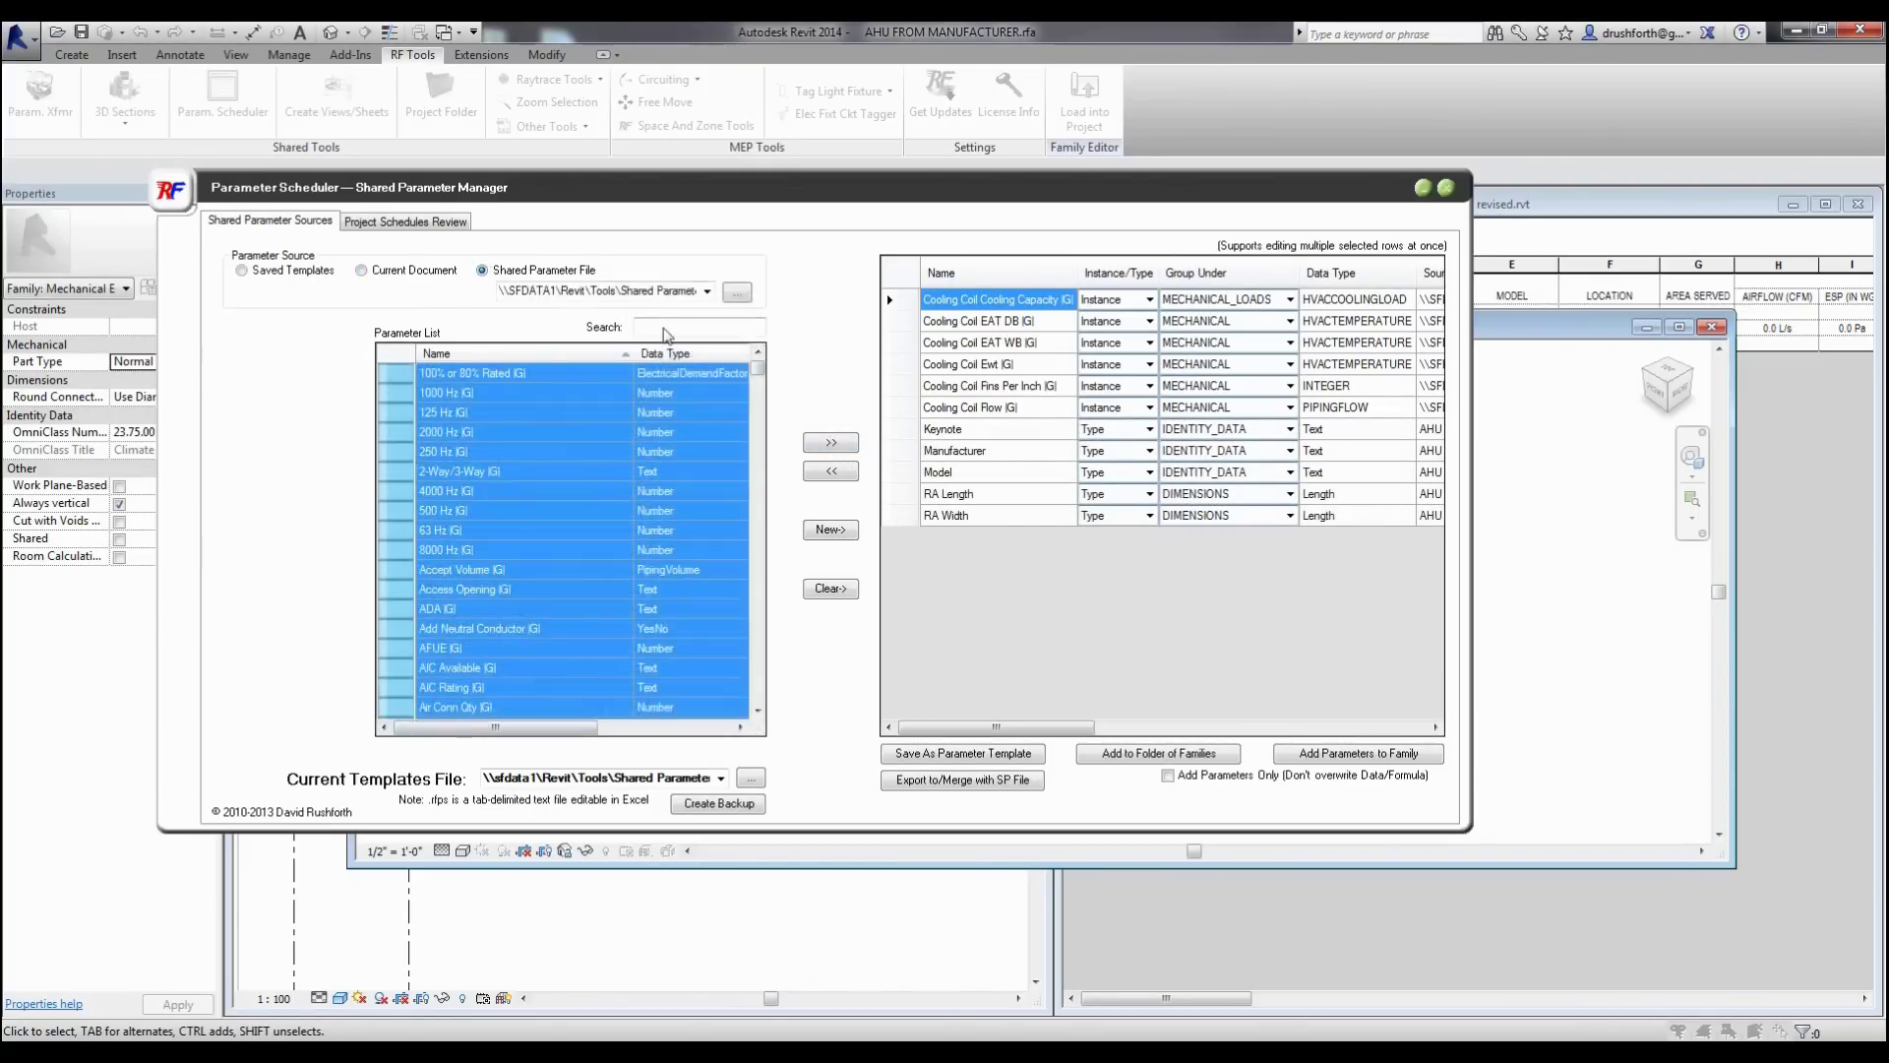
pyautogui.click(666, 332)
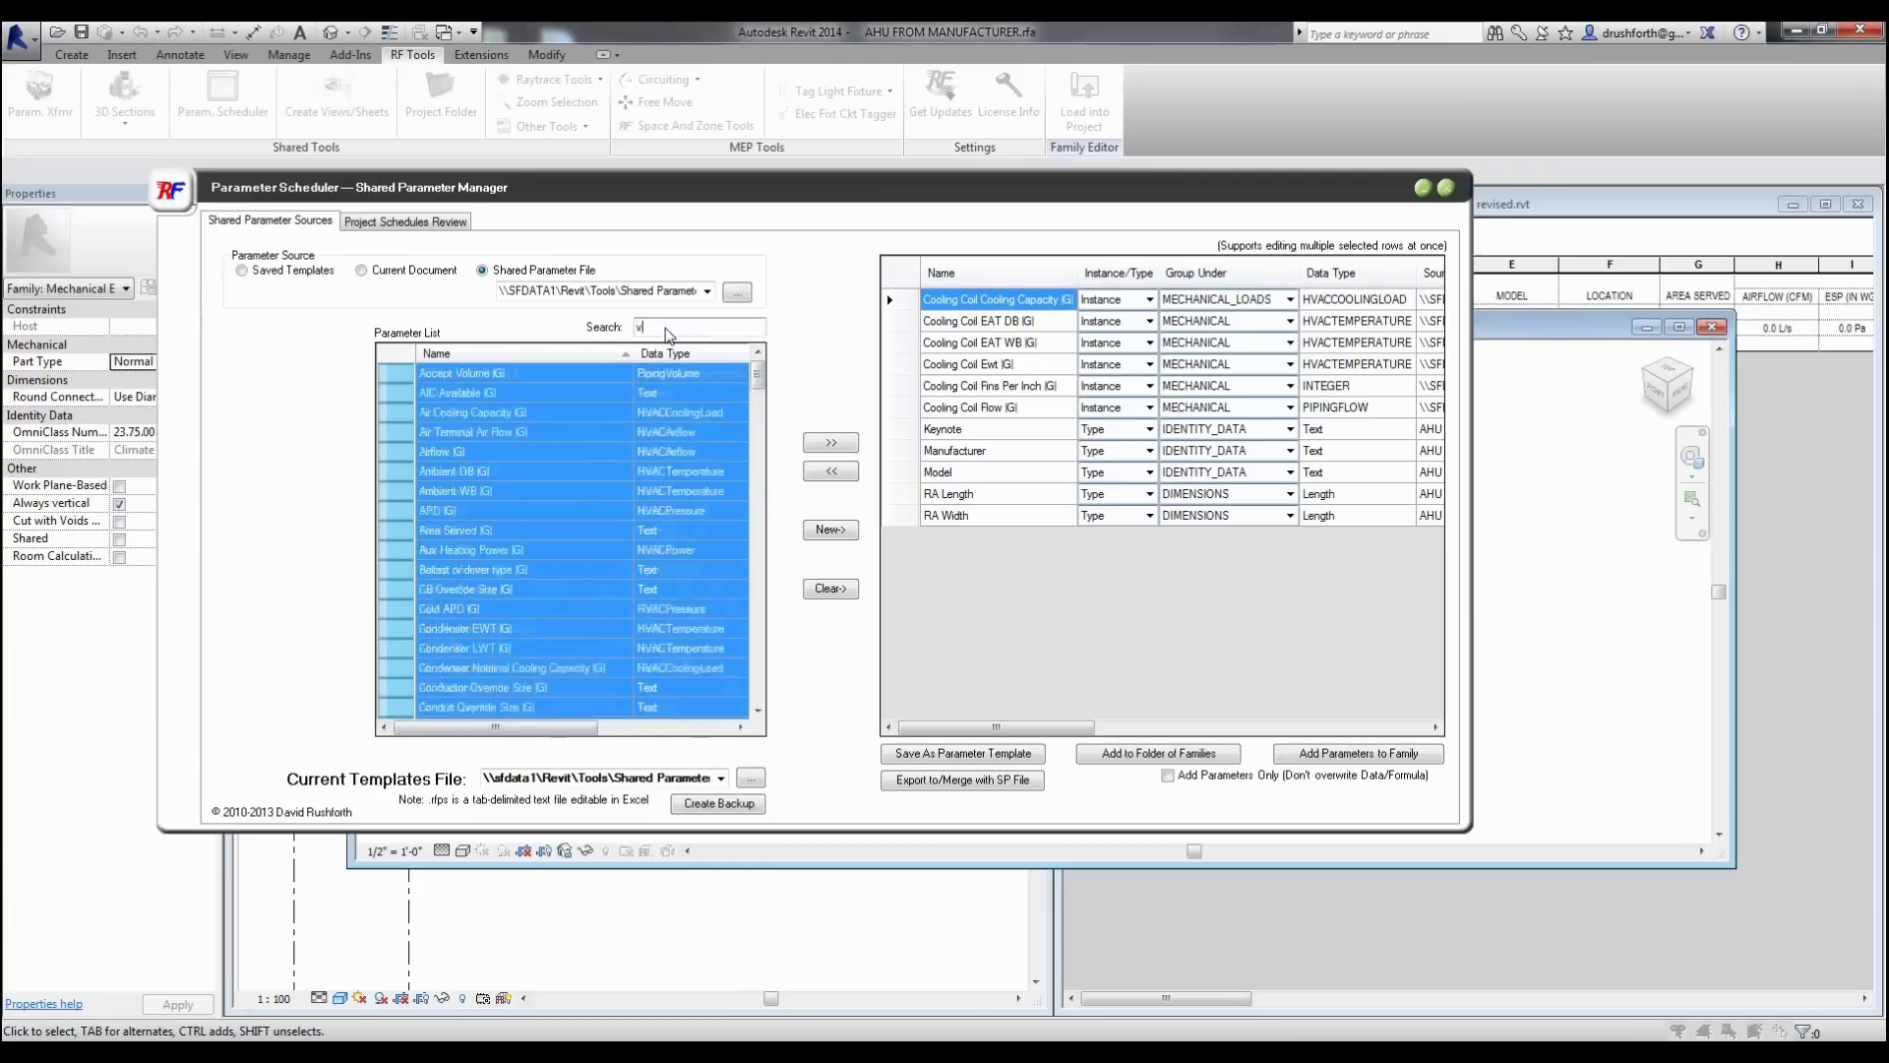
pyautogui.write('vol')
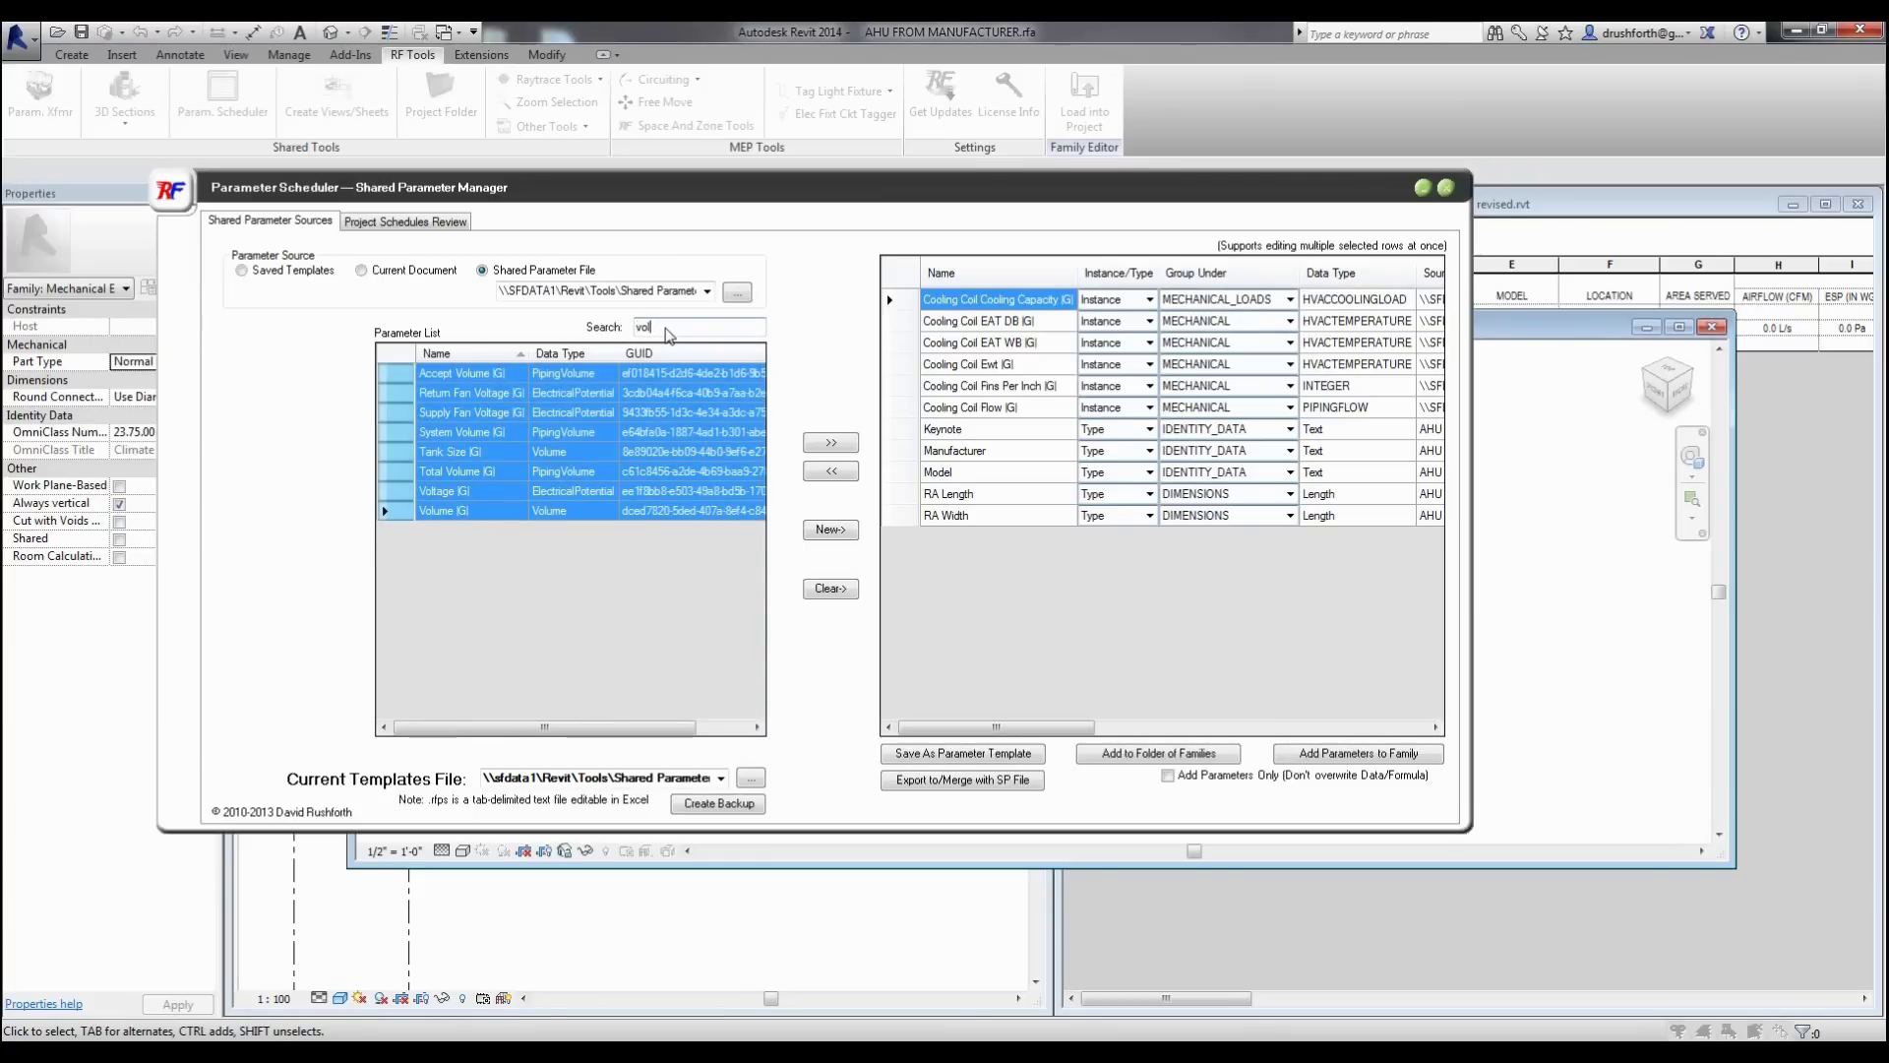
pyautogui.click(493, 499)
pyautogui.click(831, 443)
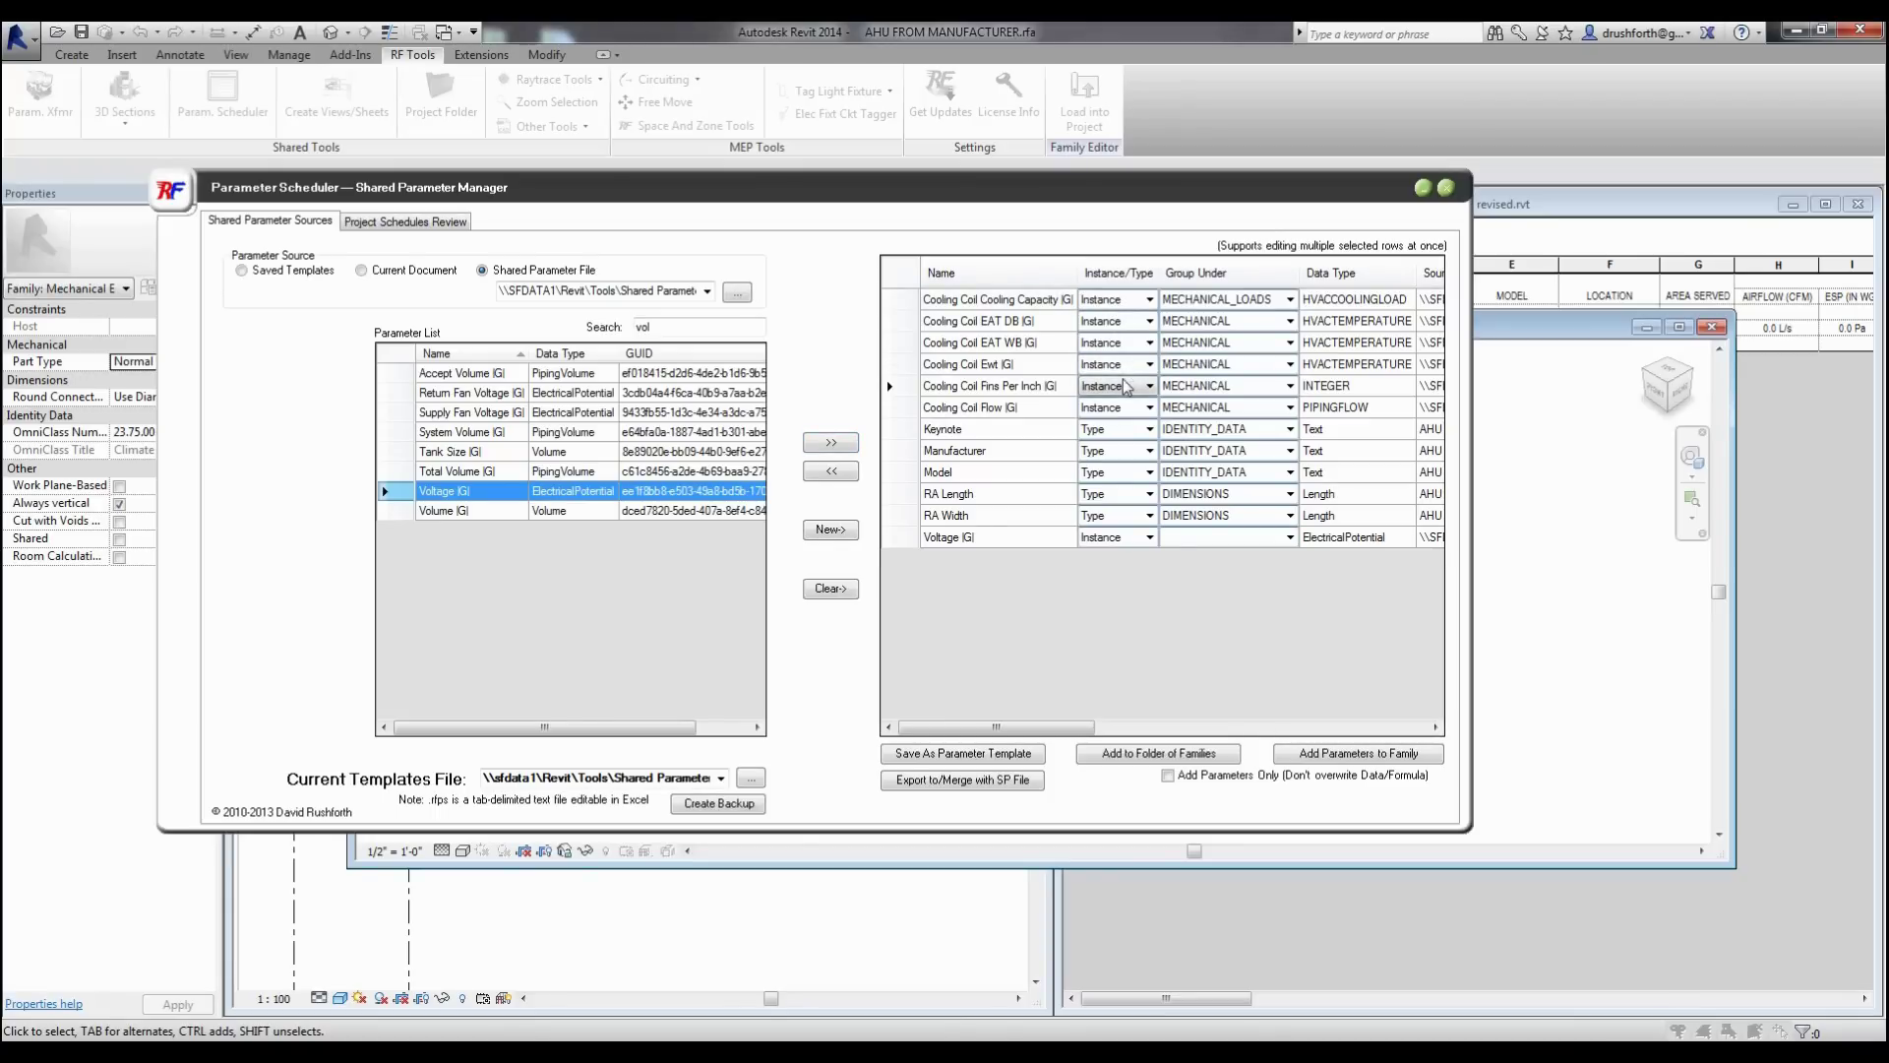
# Set all the listed parameters from Cooling Coil Cooling Capacity through RA Width to Instance at once.
pyautogui.moveTo(911, 325); pyautogui.dragTo(891, 537)
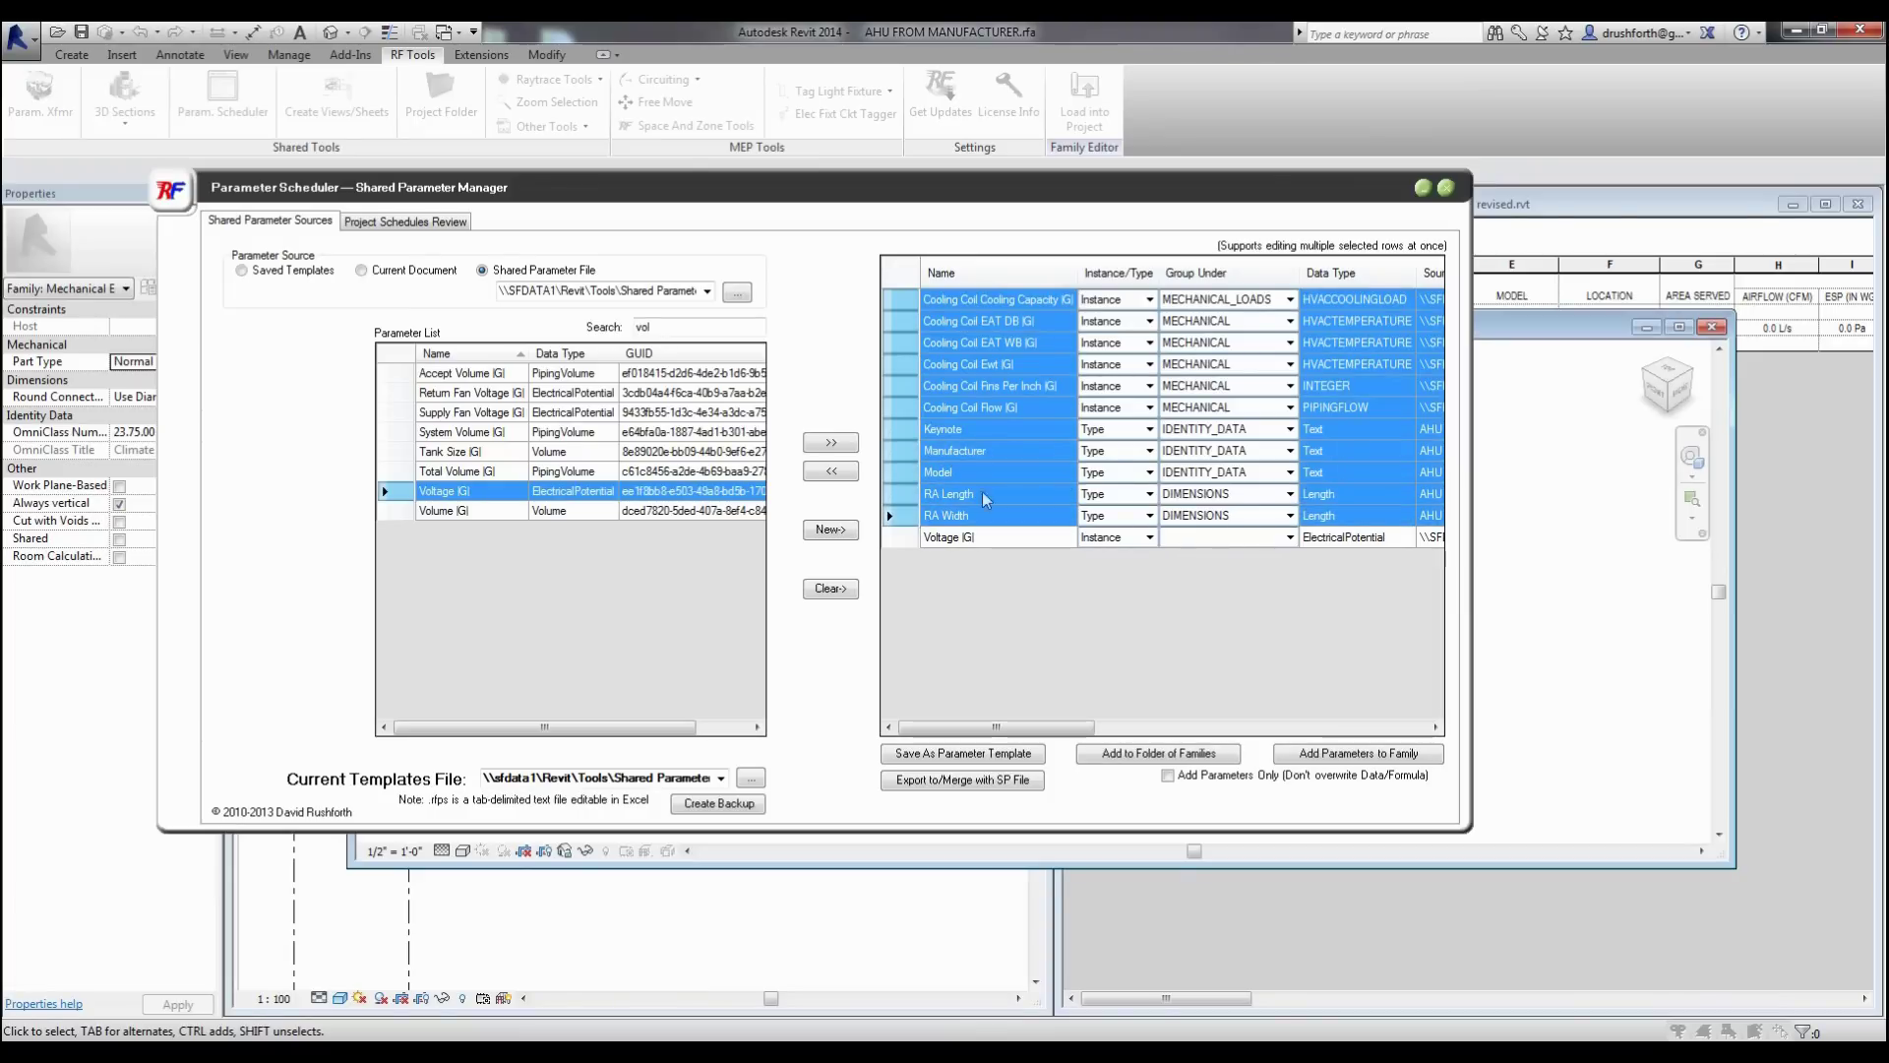
pyautogui.click(1149, 429)
pyautogui.click(1121, 447)
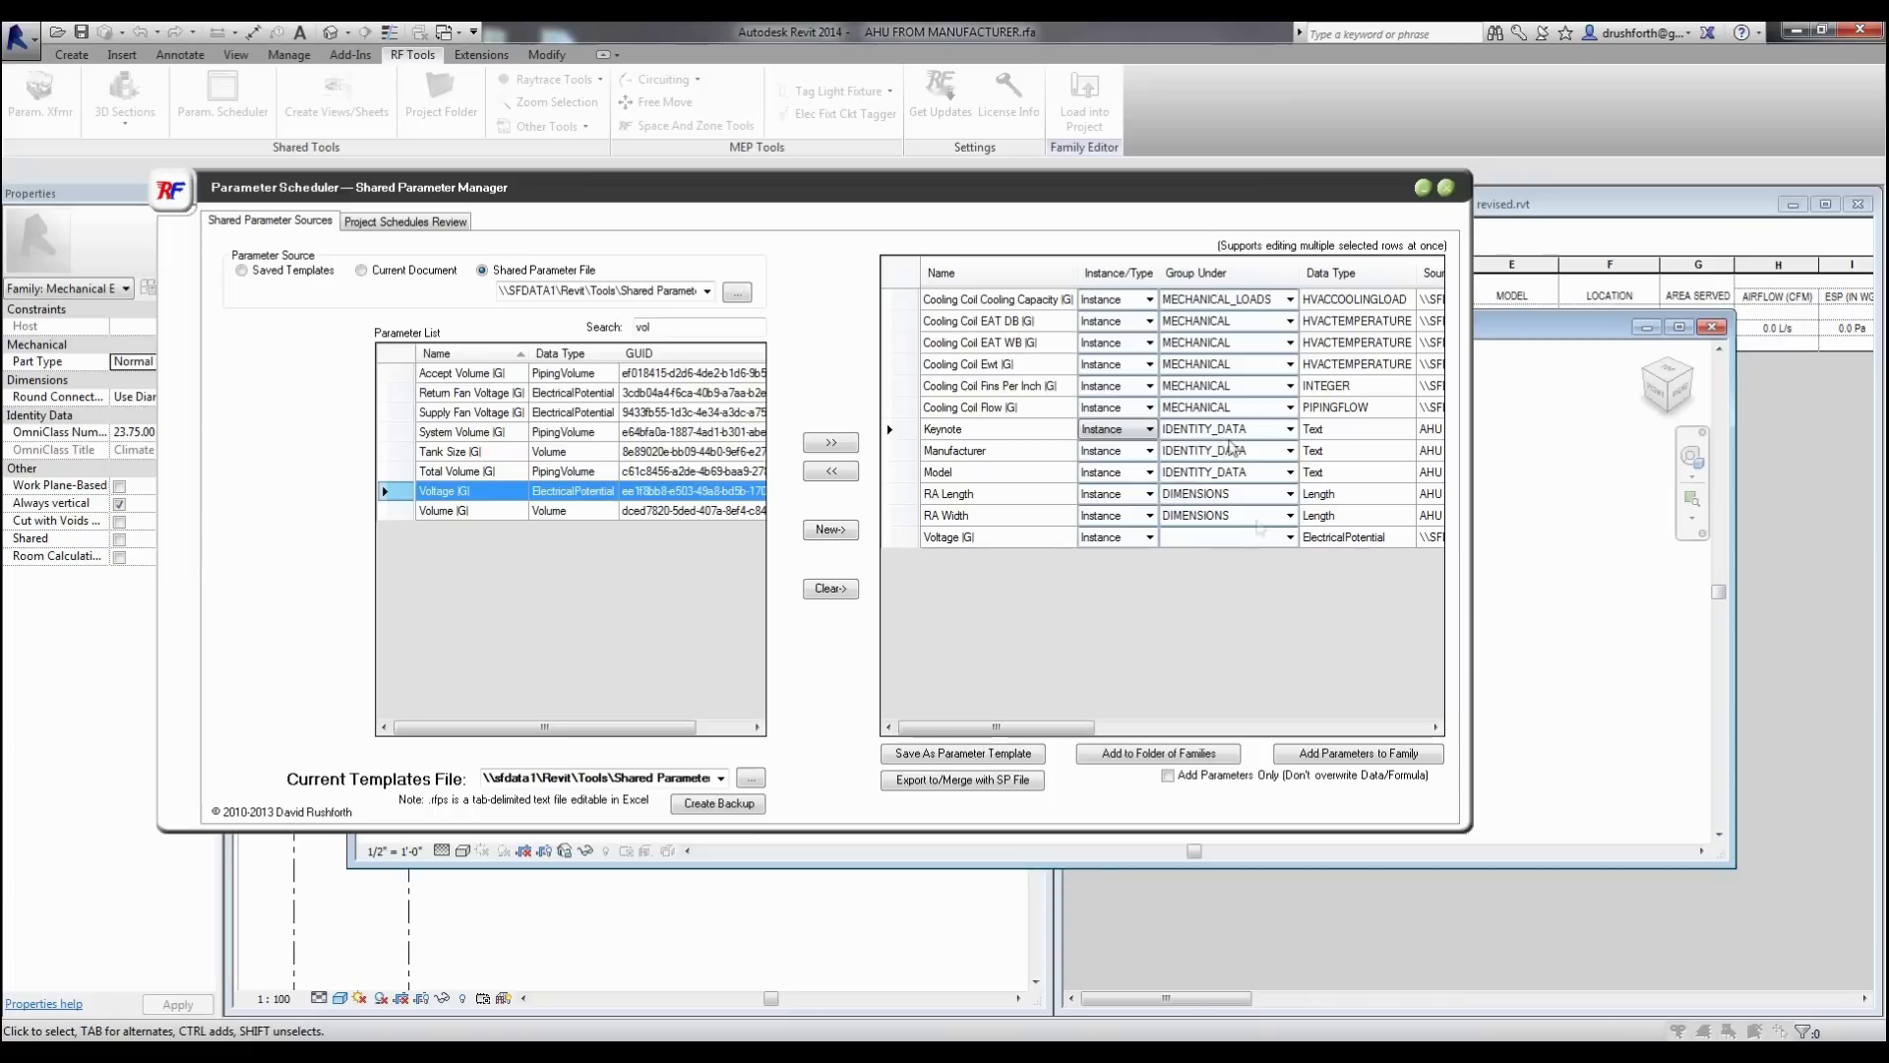
# Review the Param to Replace, Value and Formula columns and the replacement choices for Cooling Coil EAT WB.
pyautogui.moveTo(1068, 740); pyautogui.dragTo(1441, 741)
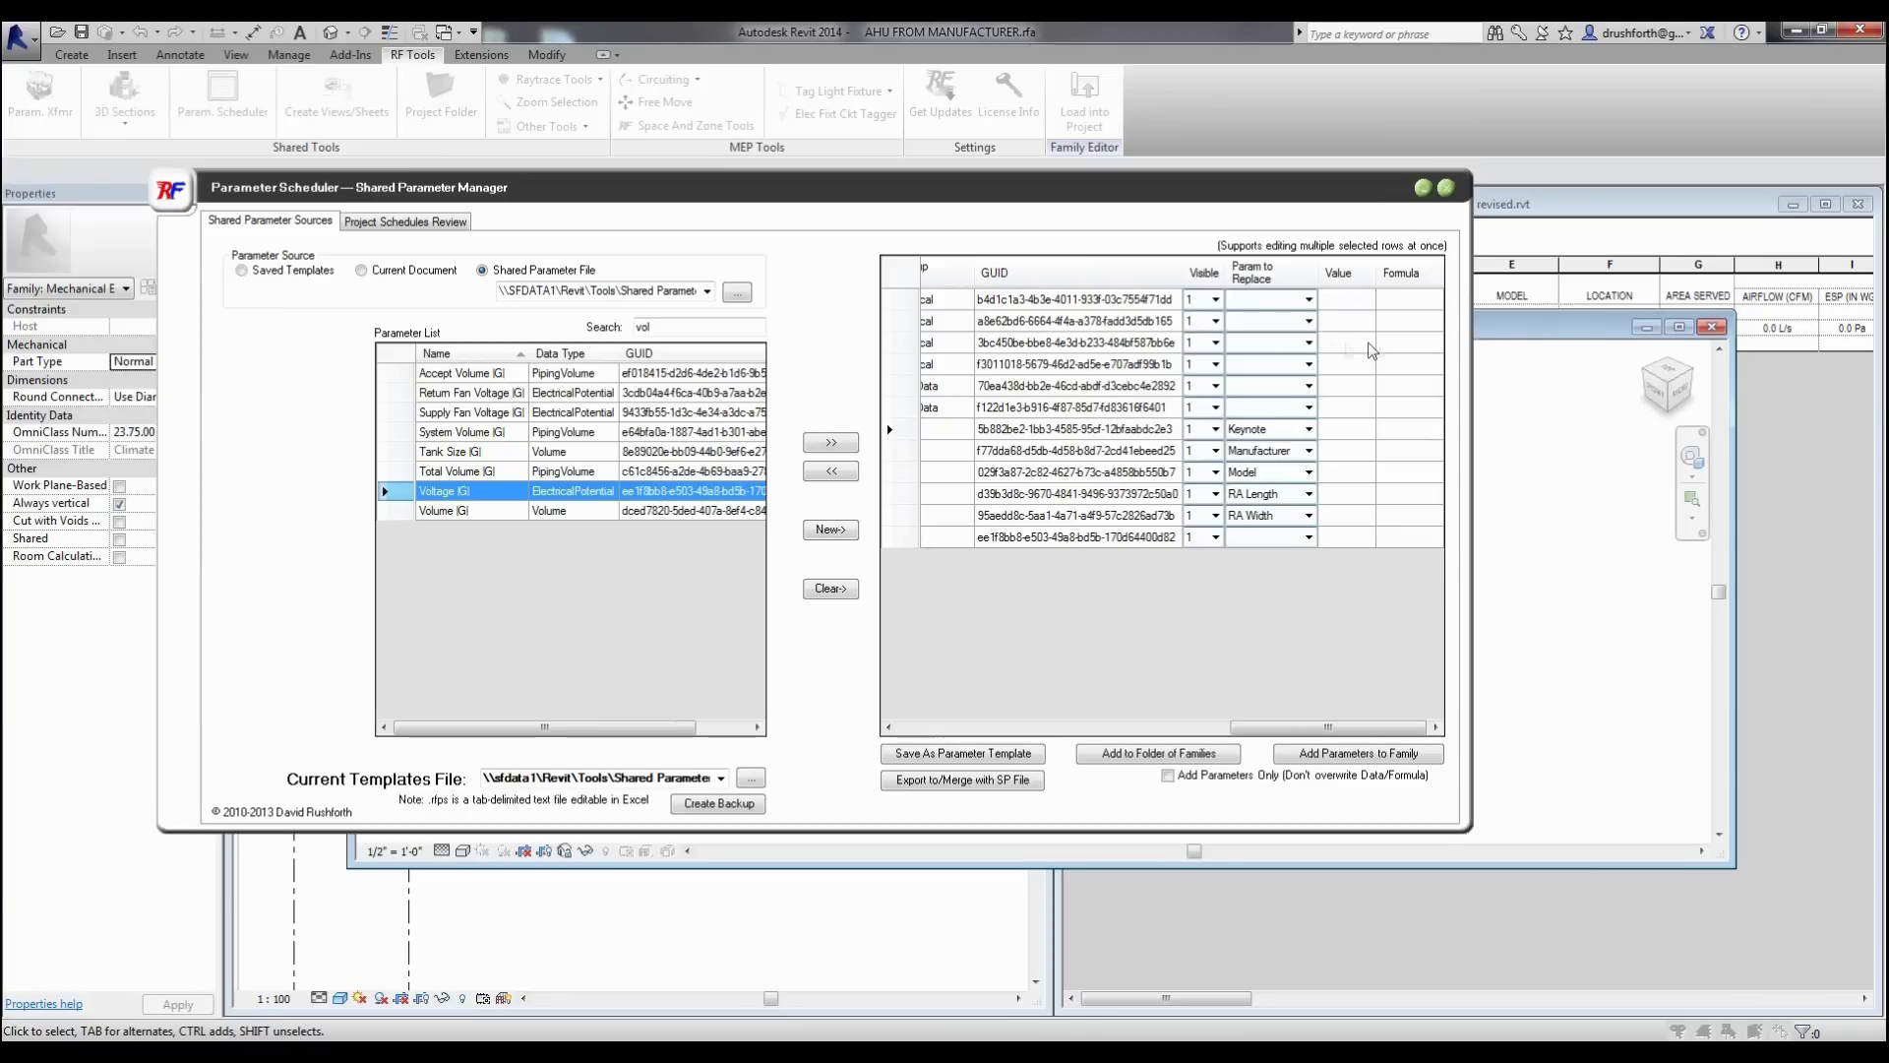
pyautogui.click(1309, 343)
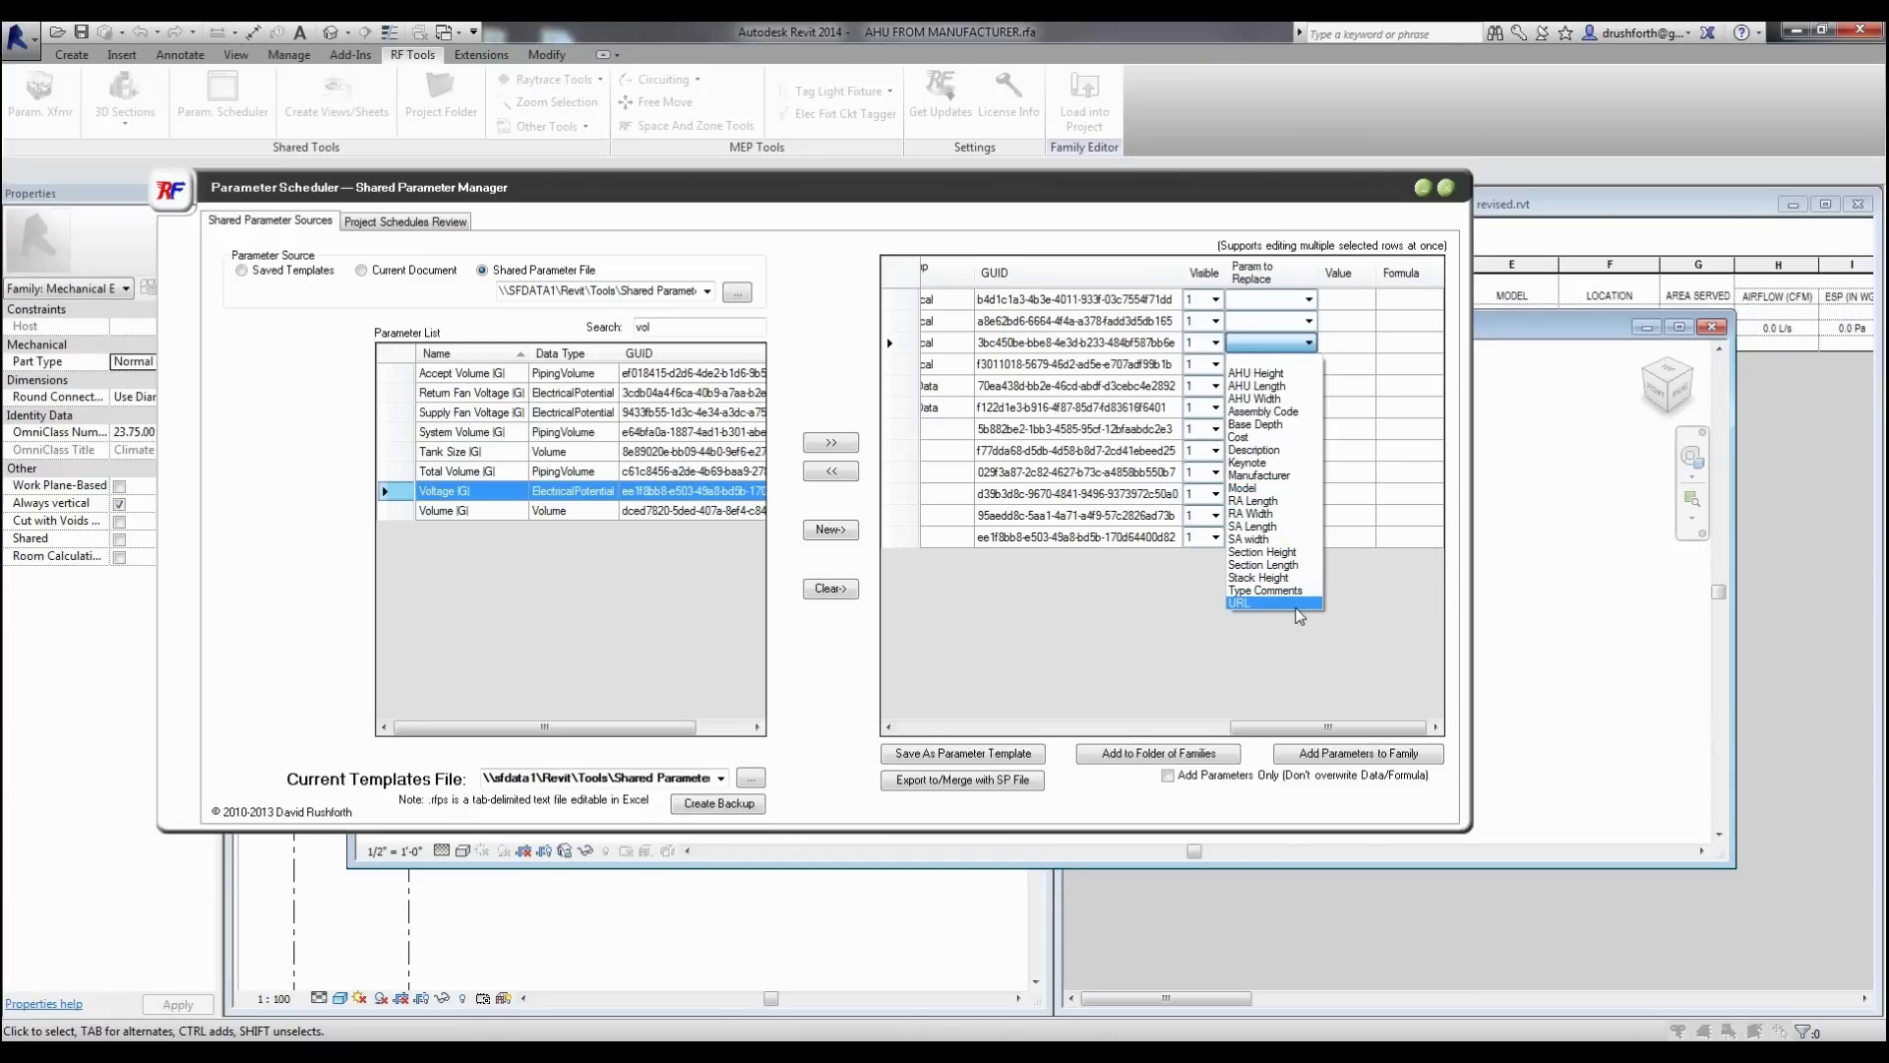
pyautogui.click(1309, 344)
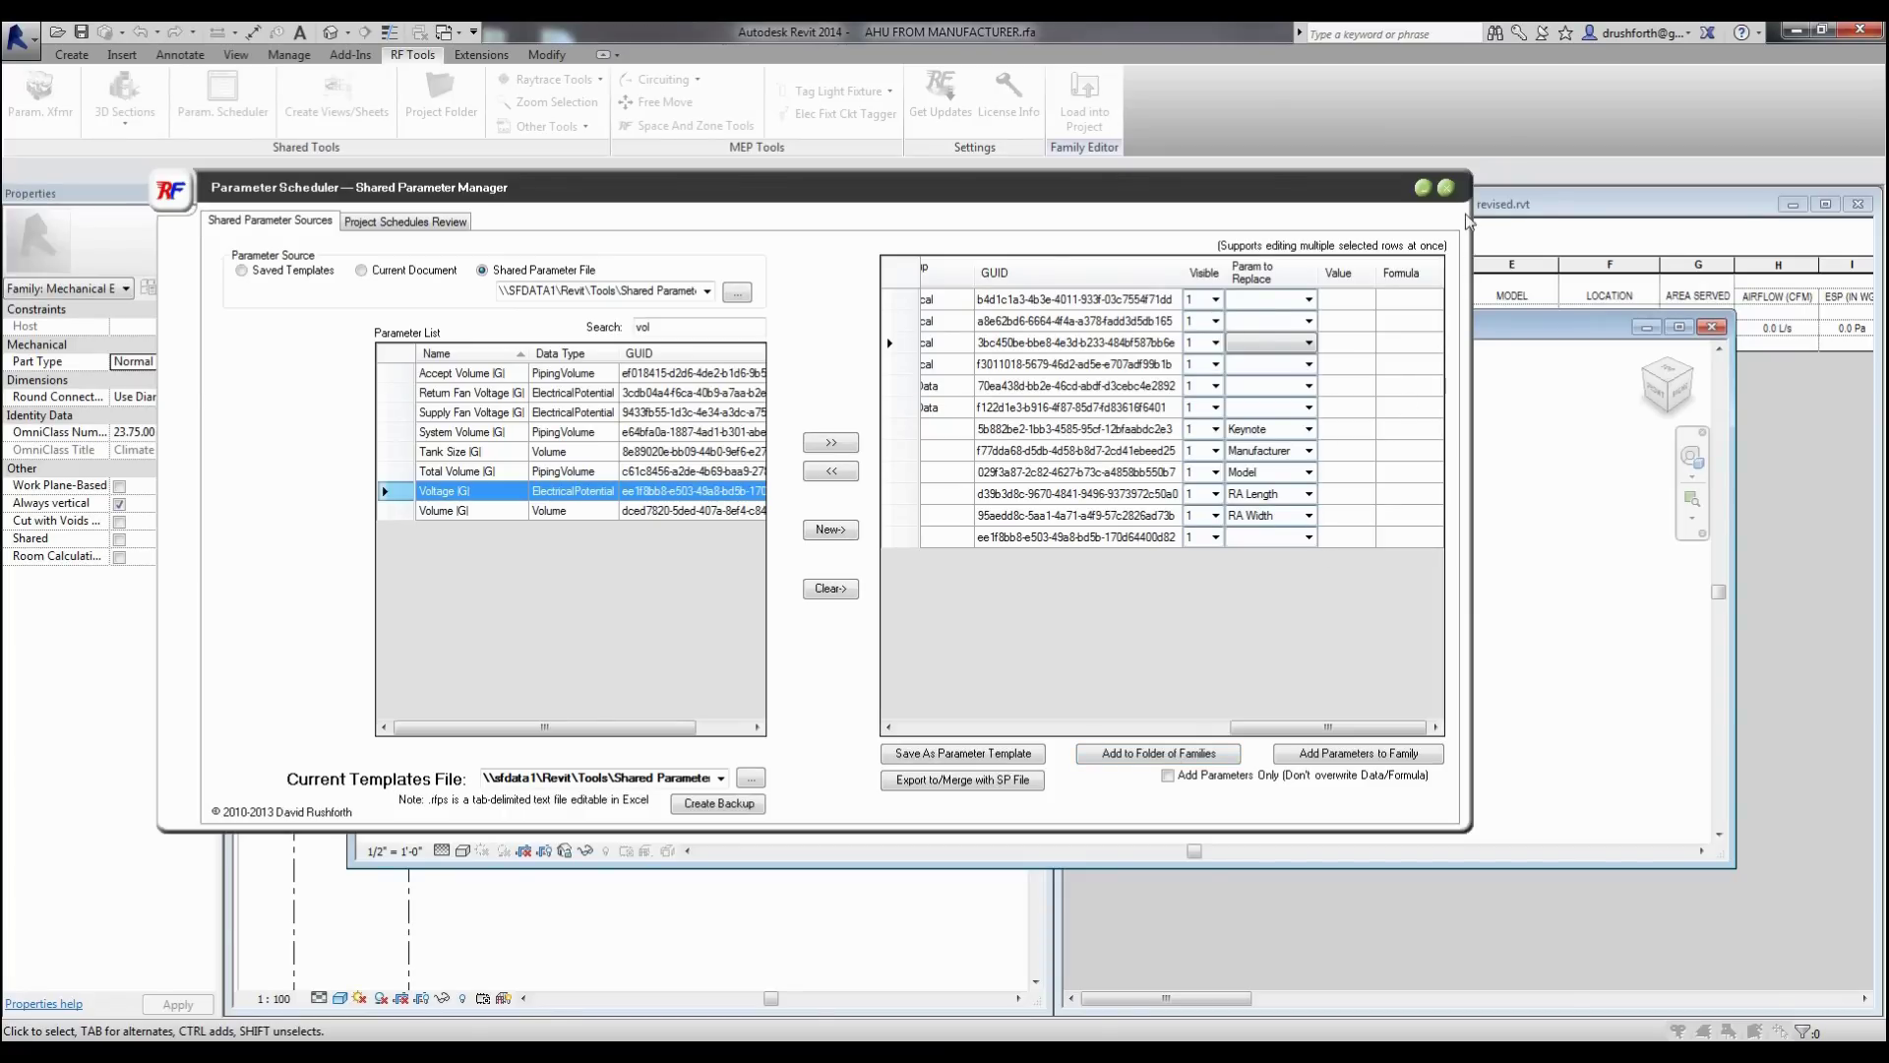
# Close Parameter Scheduler and the AHU FROM MANUFACTURER.rfa family without saving the family's changes.
pyautogui.click(1446, 188)
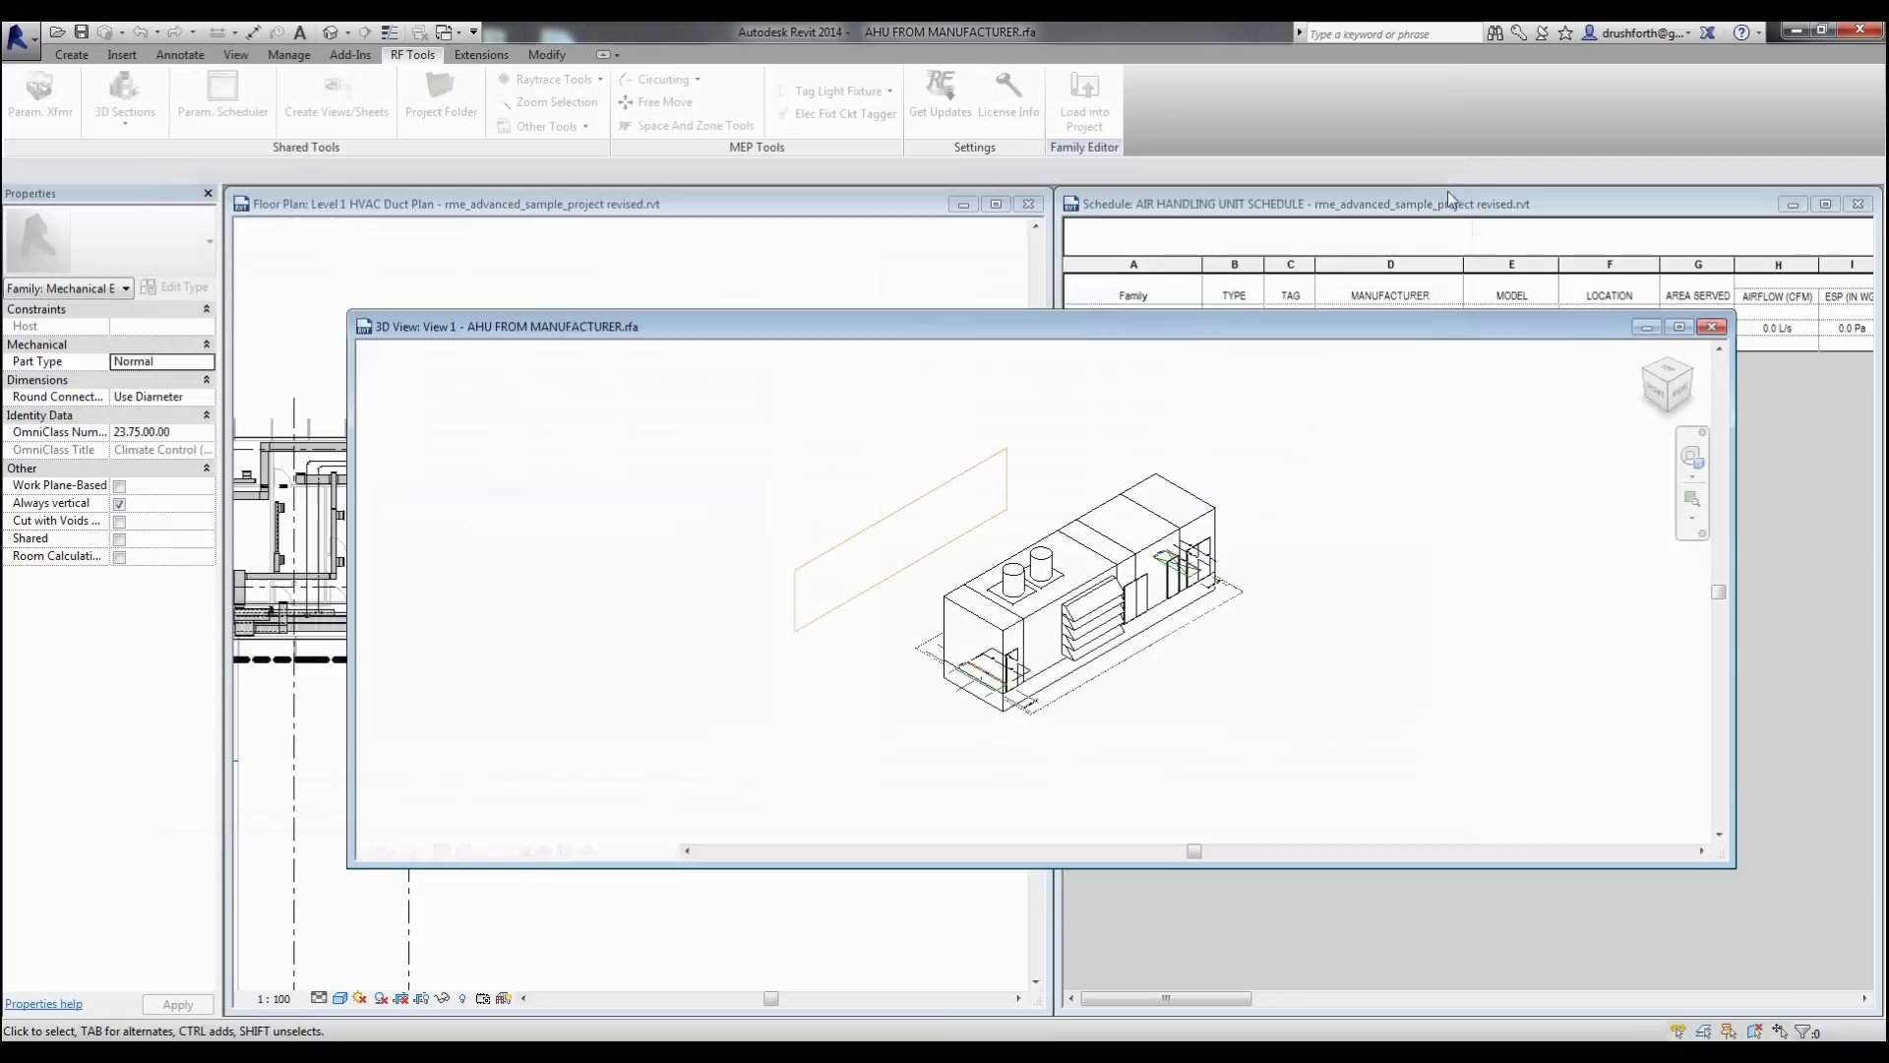
pyautogui.click(1712, 326)
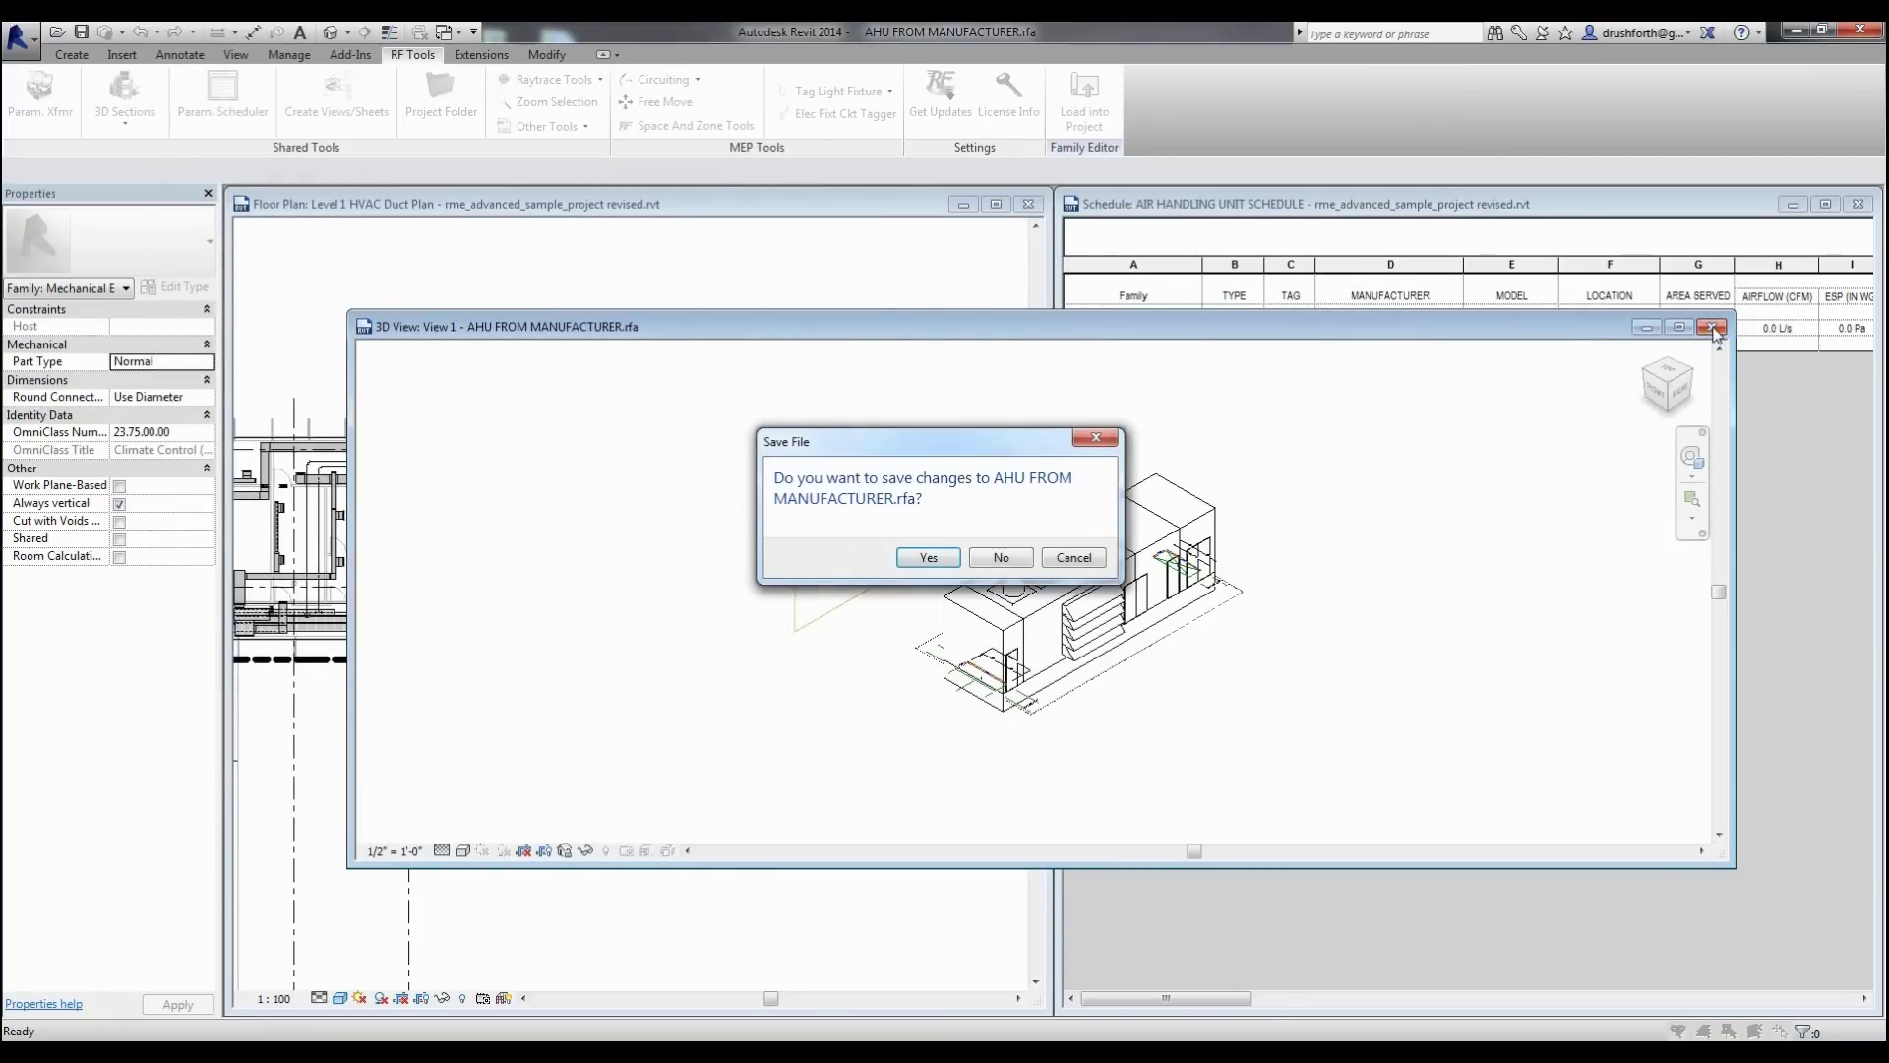
pyautogui.click(1004, 561)
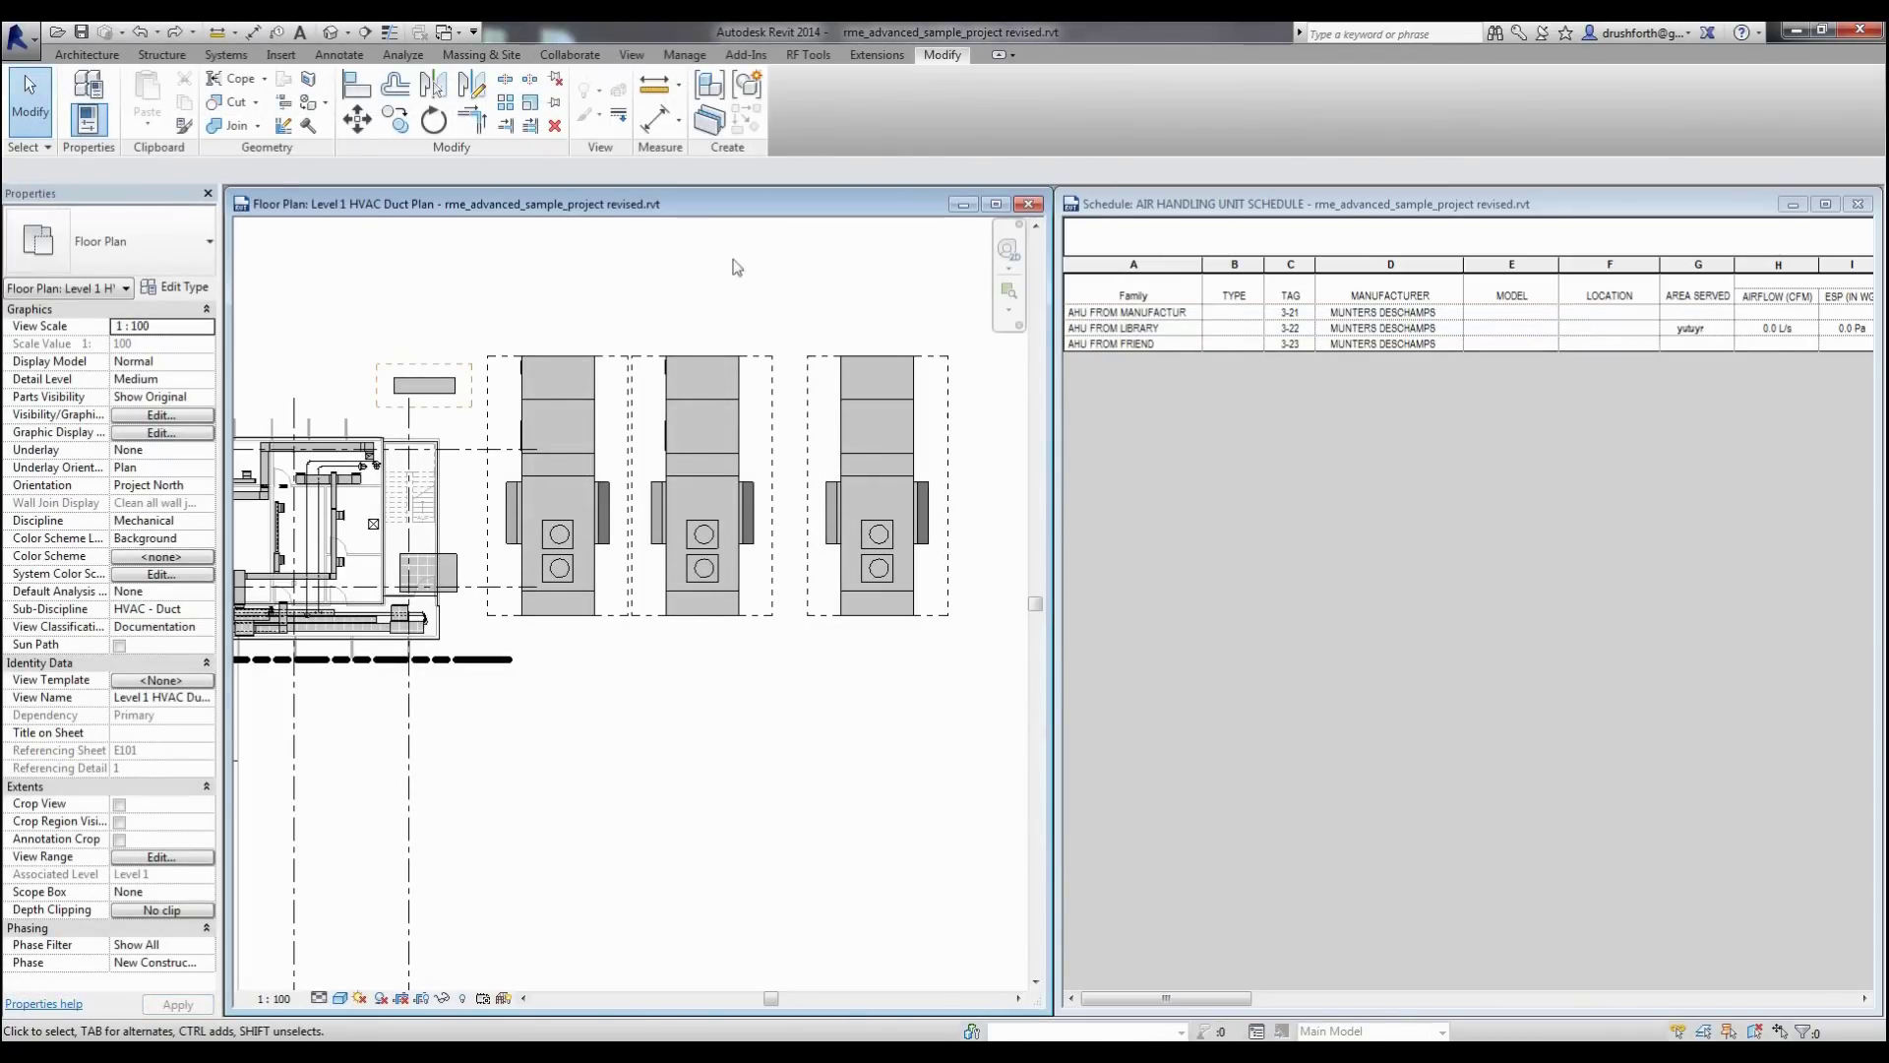
# Open Parameter Scheduler in the sample project and set the current templates file to ParameterSchedulerTemplates.rfps.
pyautogui.click(808, 54)
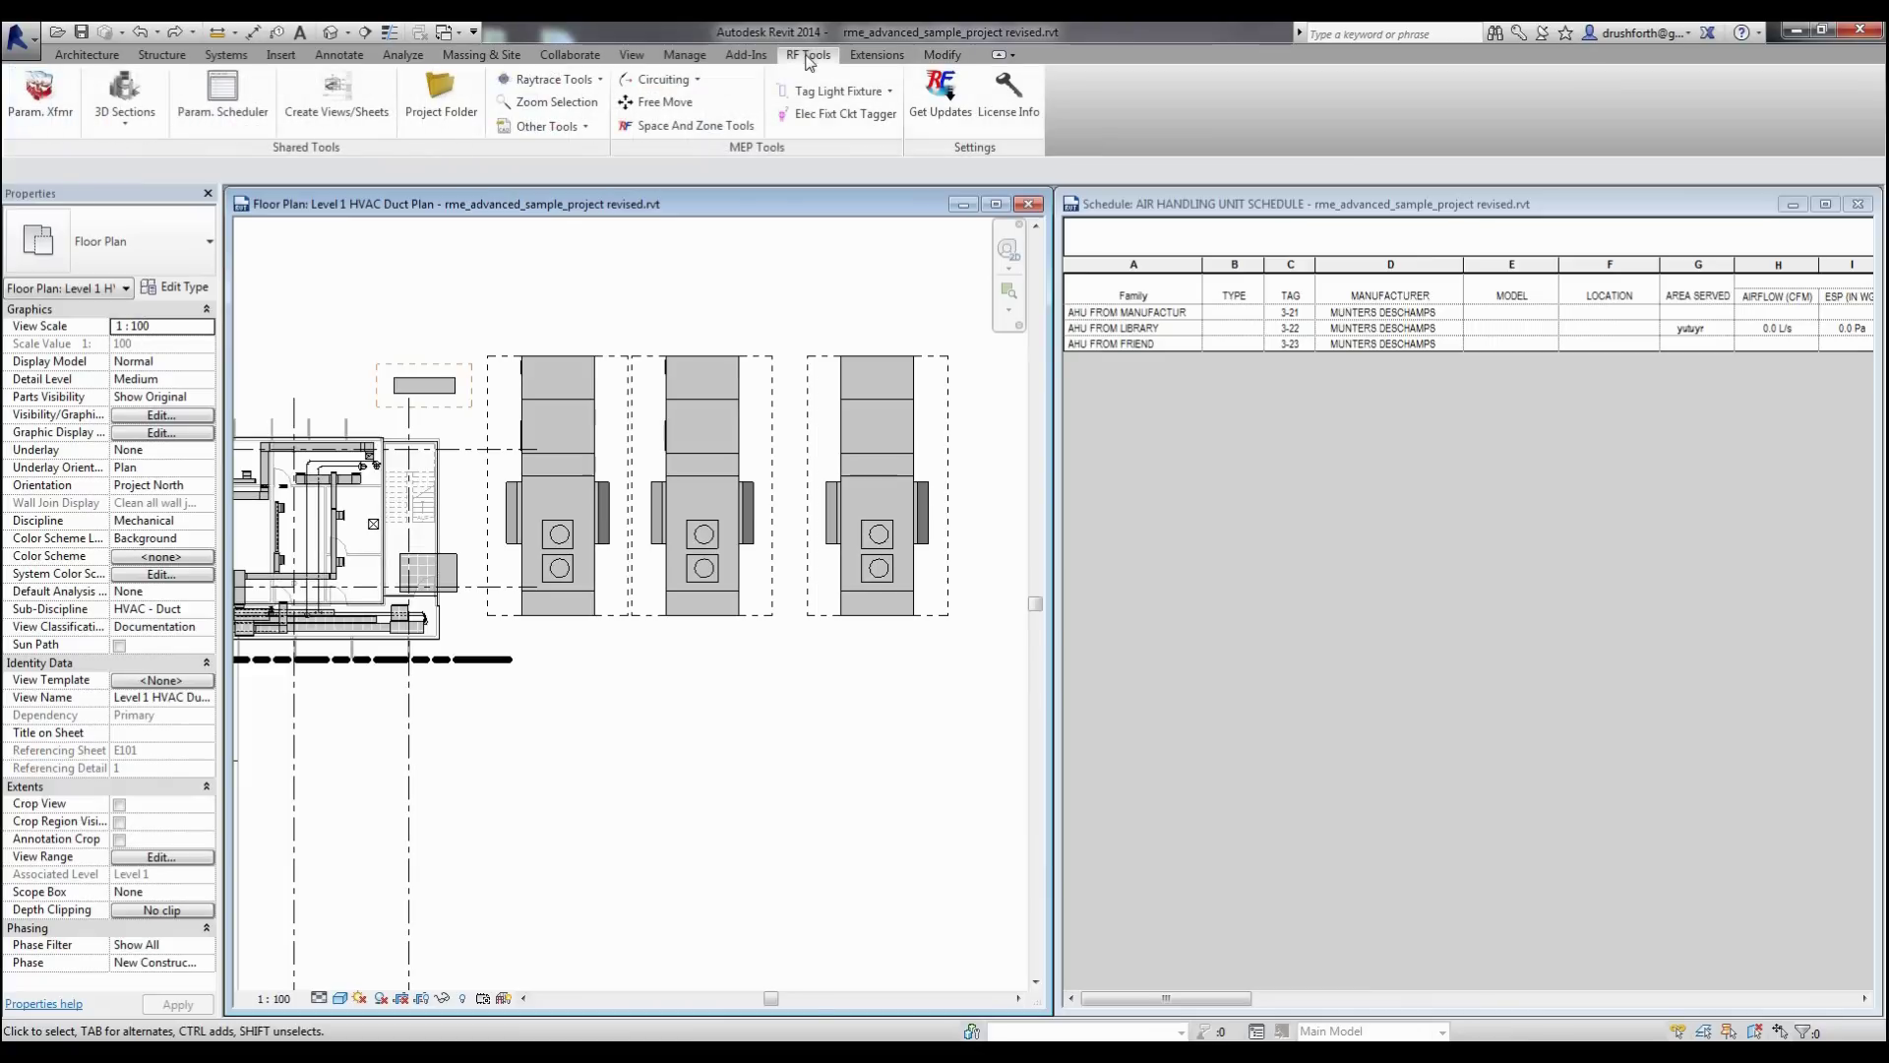
pyautogui.click(224, 103)
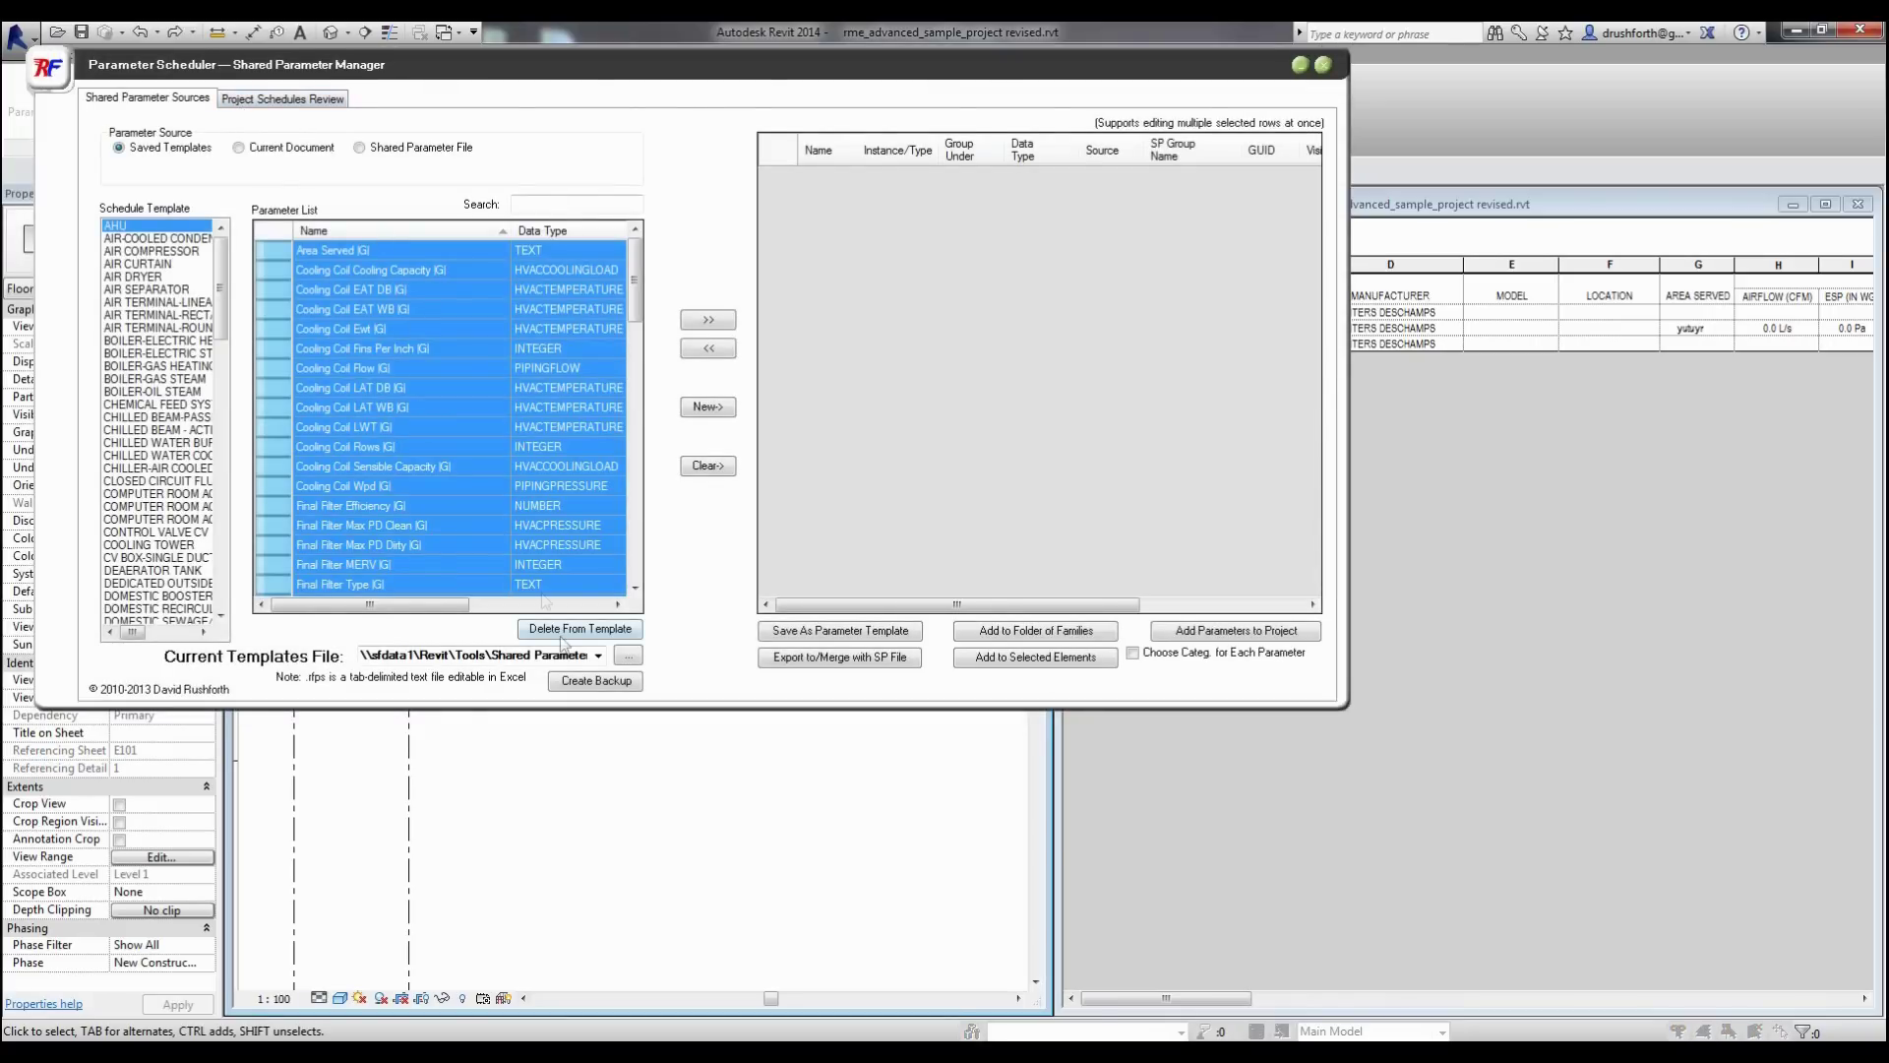
pyautogui.click(598, 656)
pyautogui.click(599, 679)
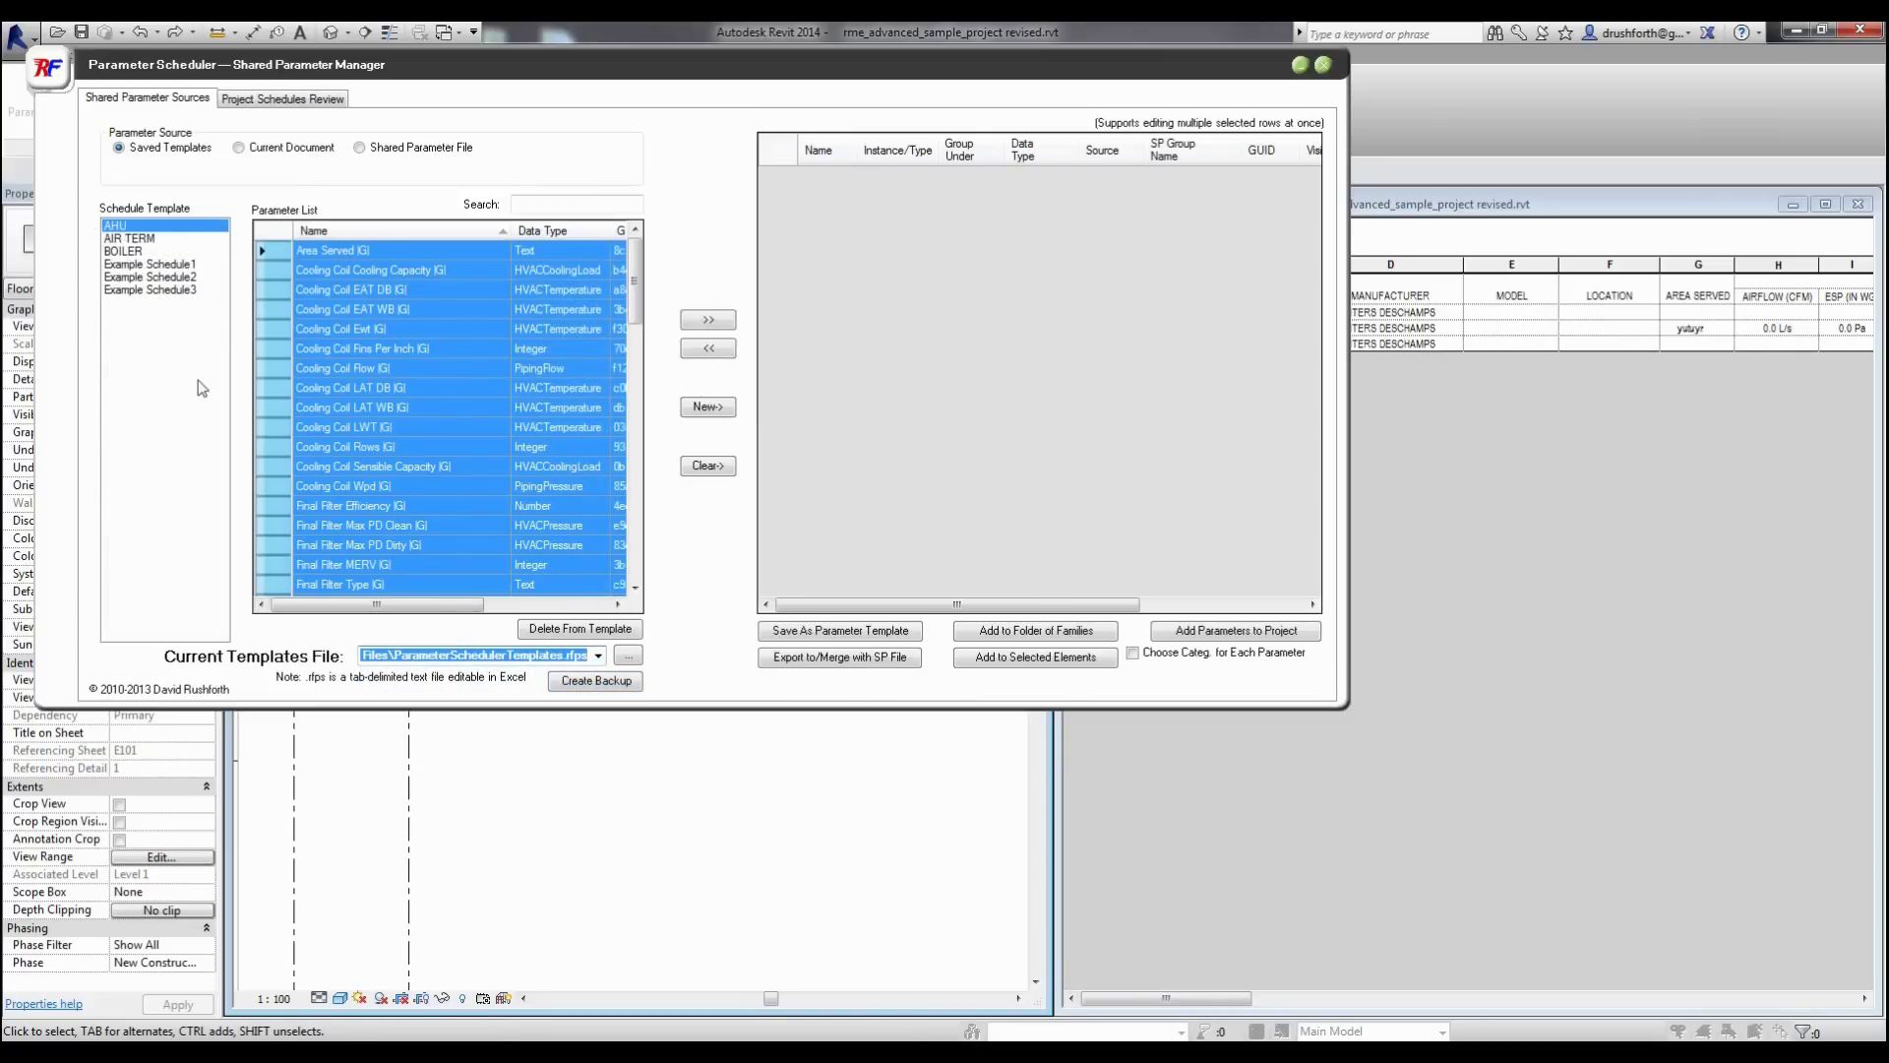
# Load all scheduled parameters of the current document's air handling unit schedule into the list of parameters to add.
pyautogui.click(239, 147)
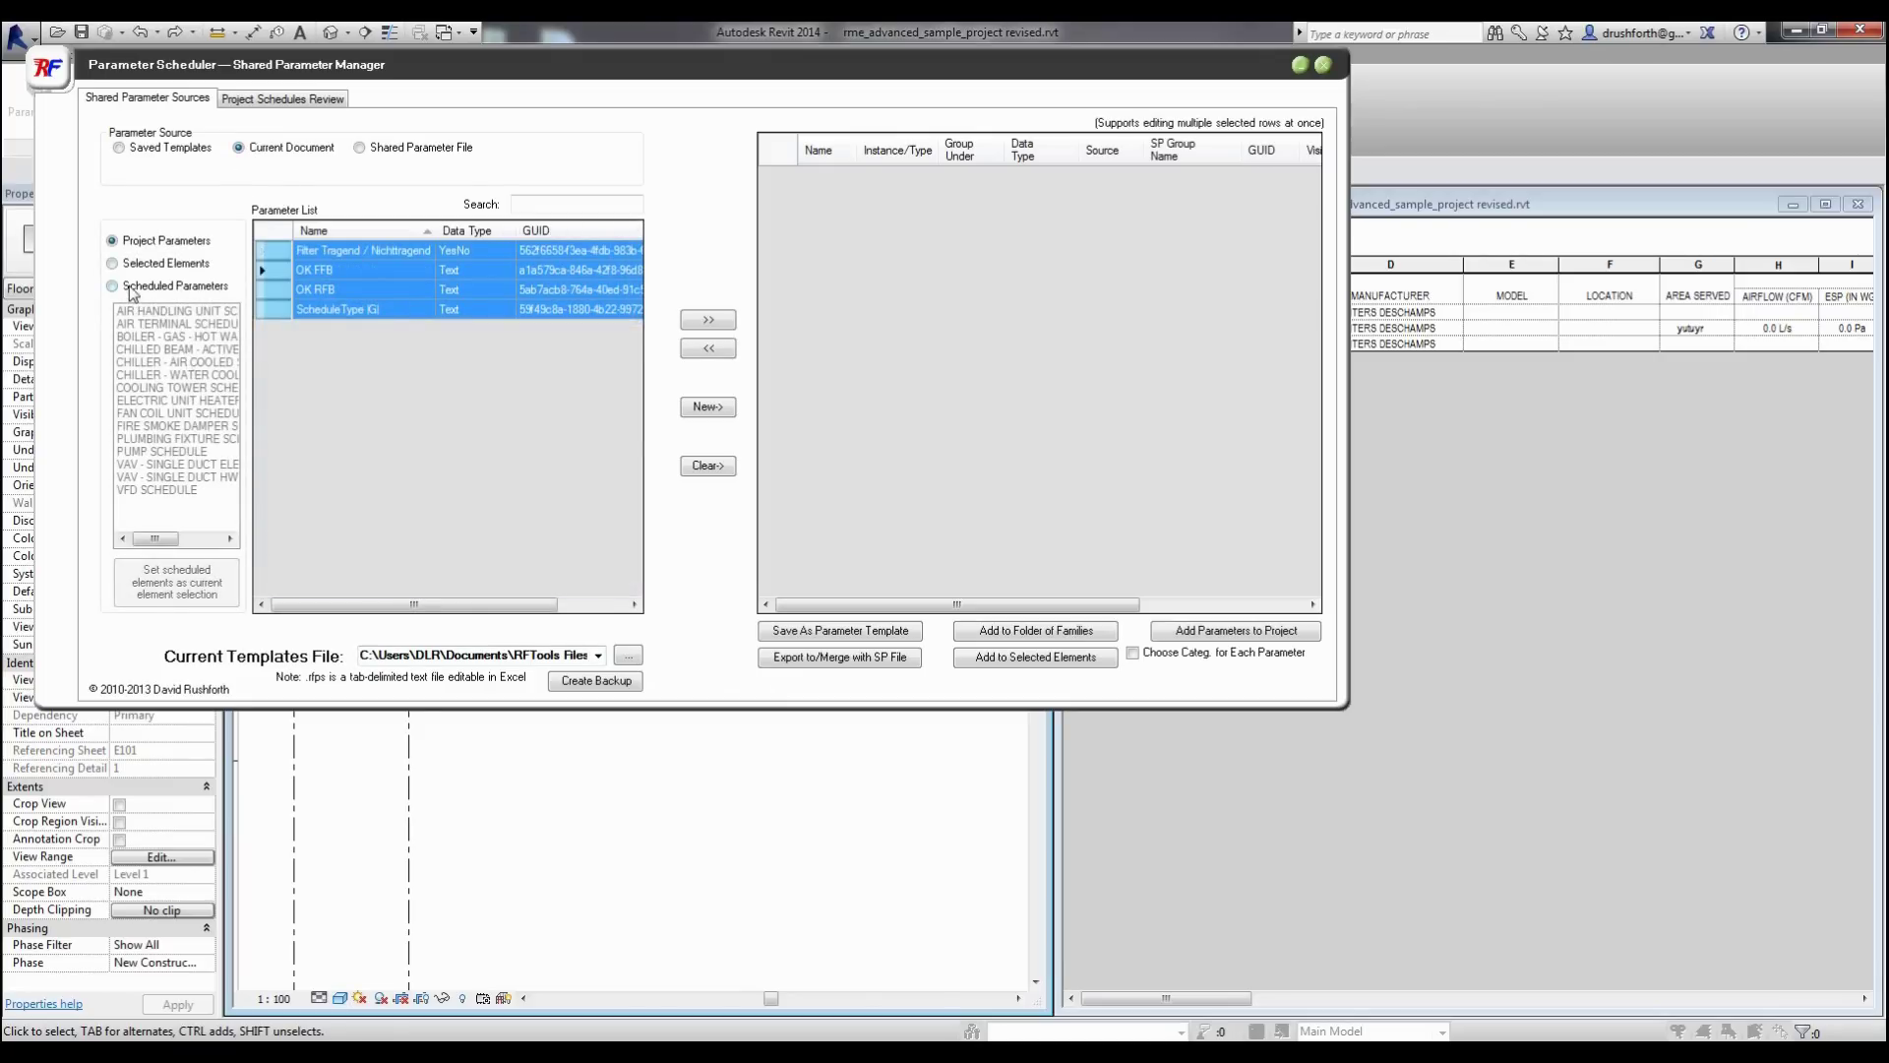
pyautogui.click(112, 285)
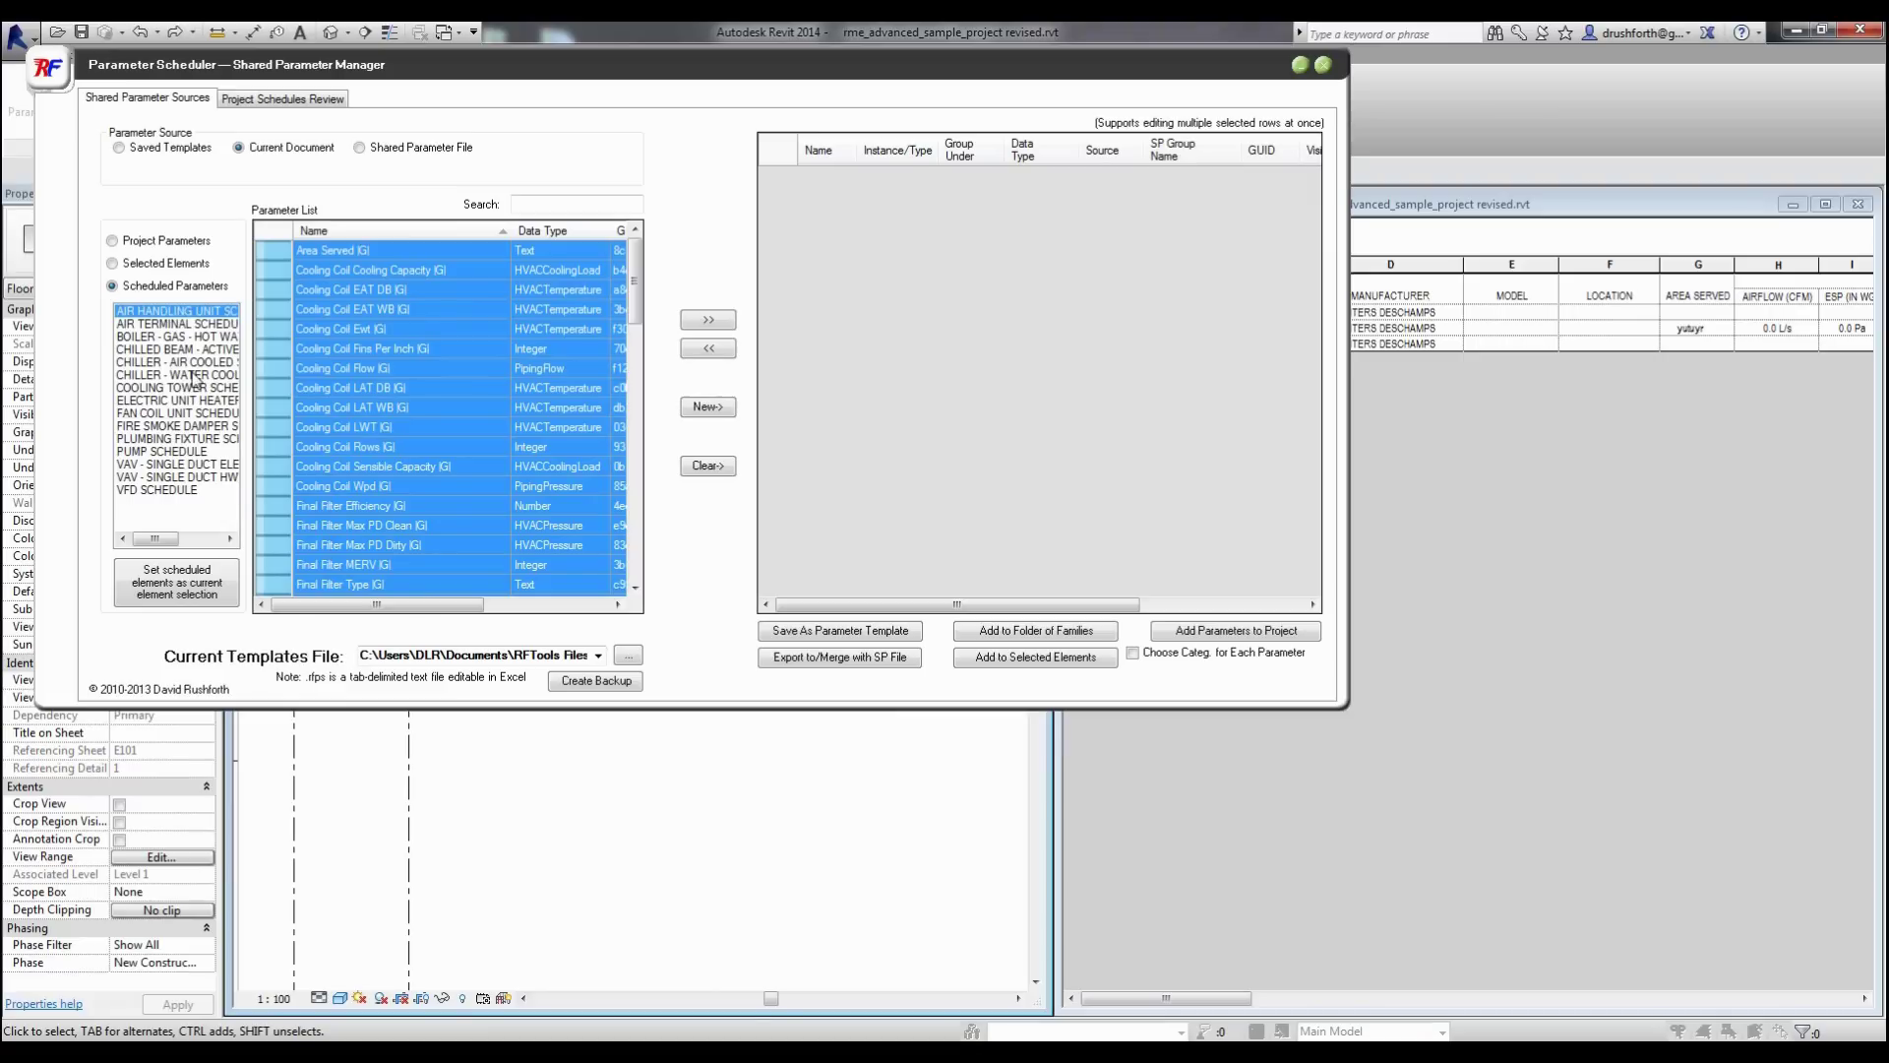
pyautogui.click(707, 320)
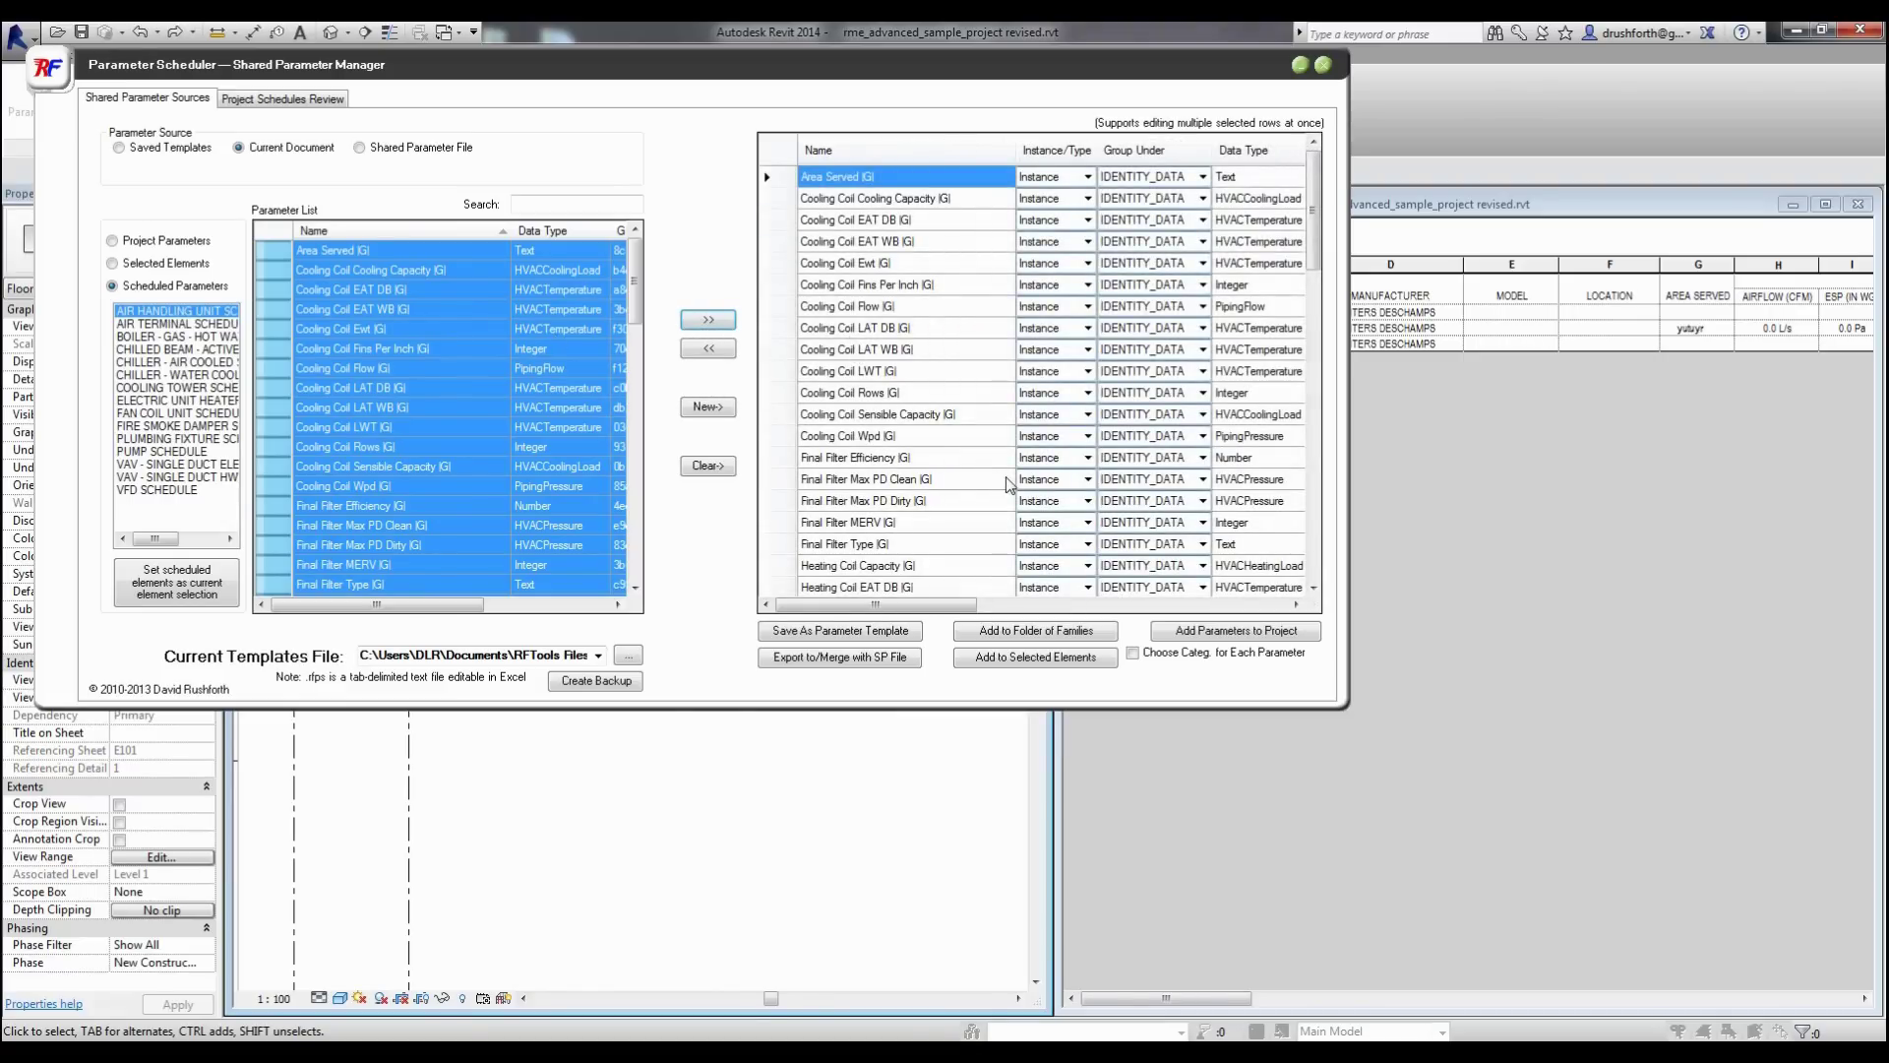
# Save the listed parameters as a personal schedule template ending in "temp1" and display it among the saved templates.
pyautogui.click(851, 633)
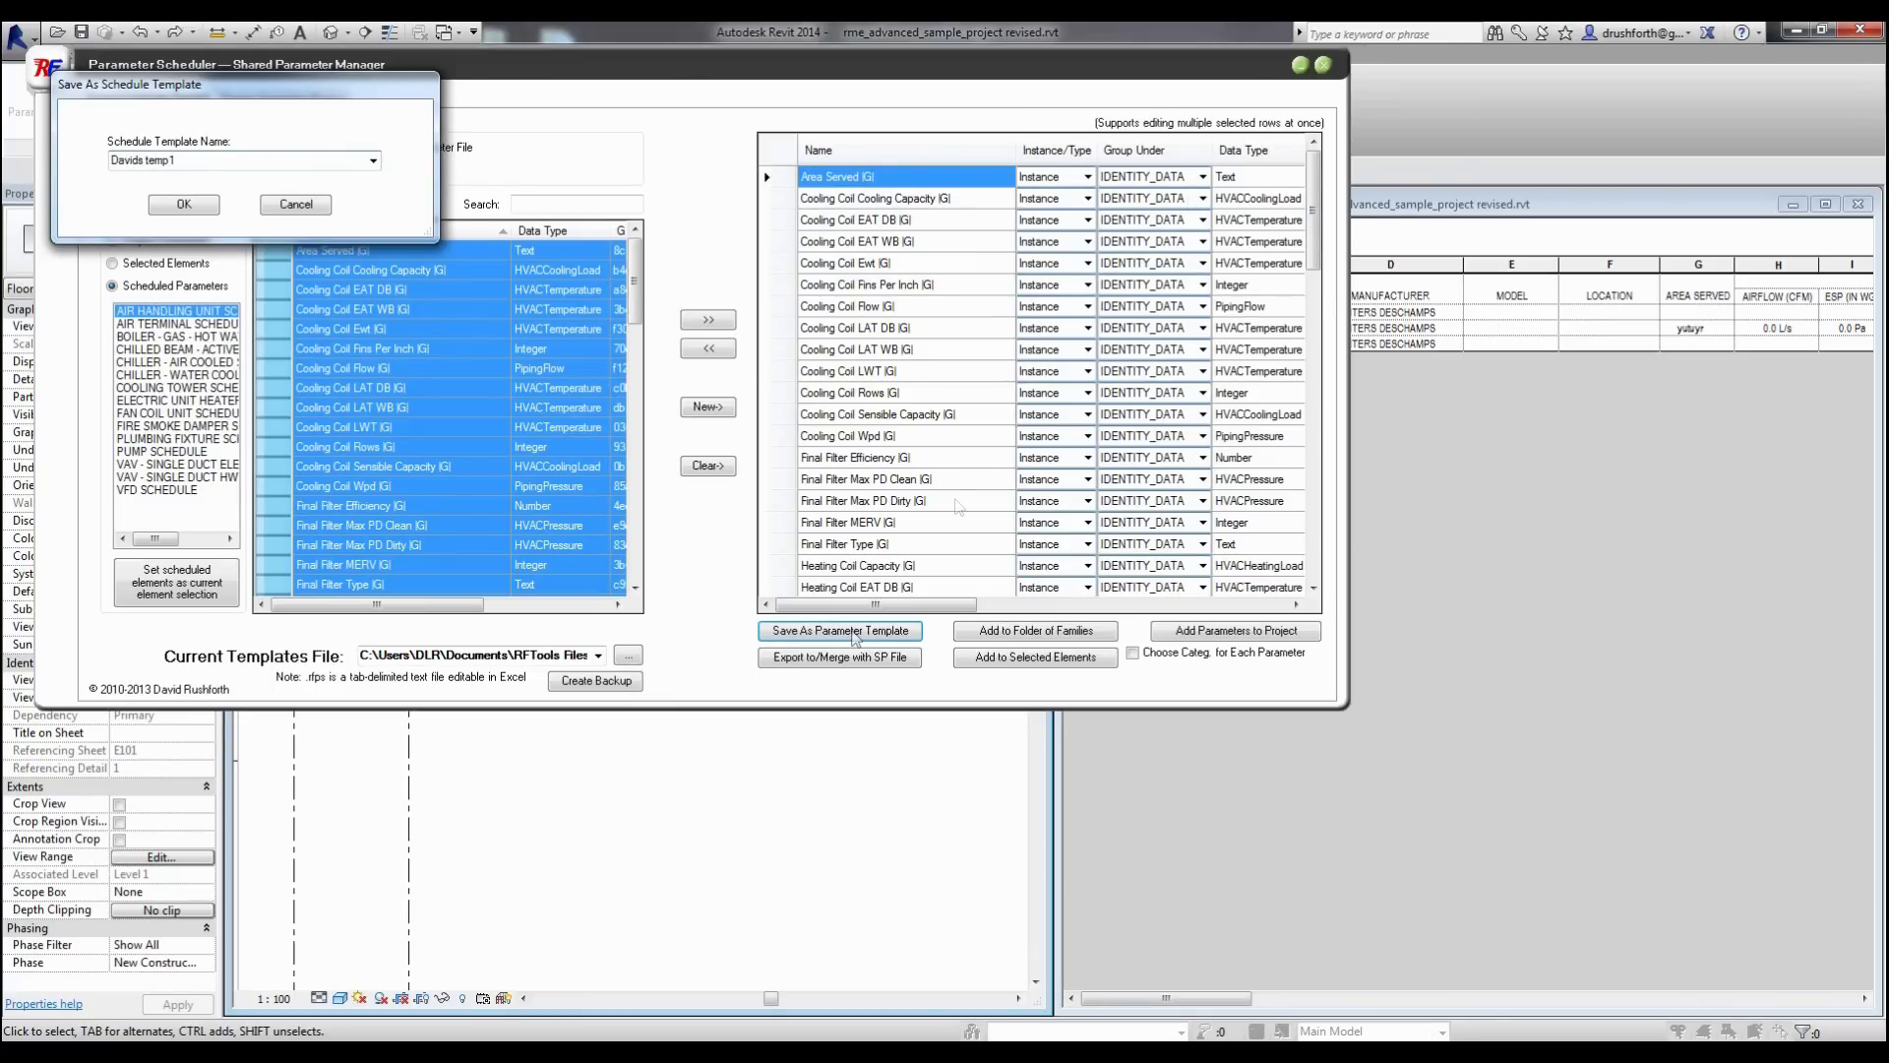
pyautogui.click(200, 209)
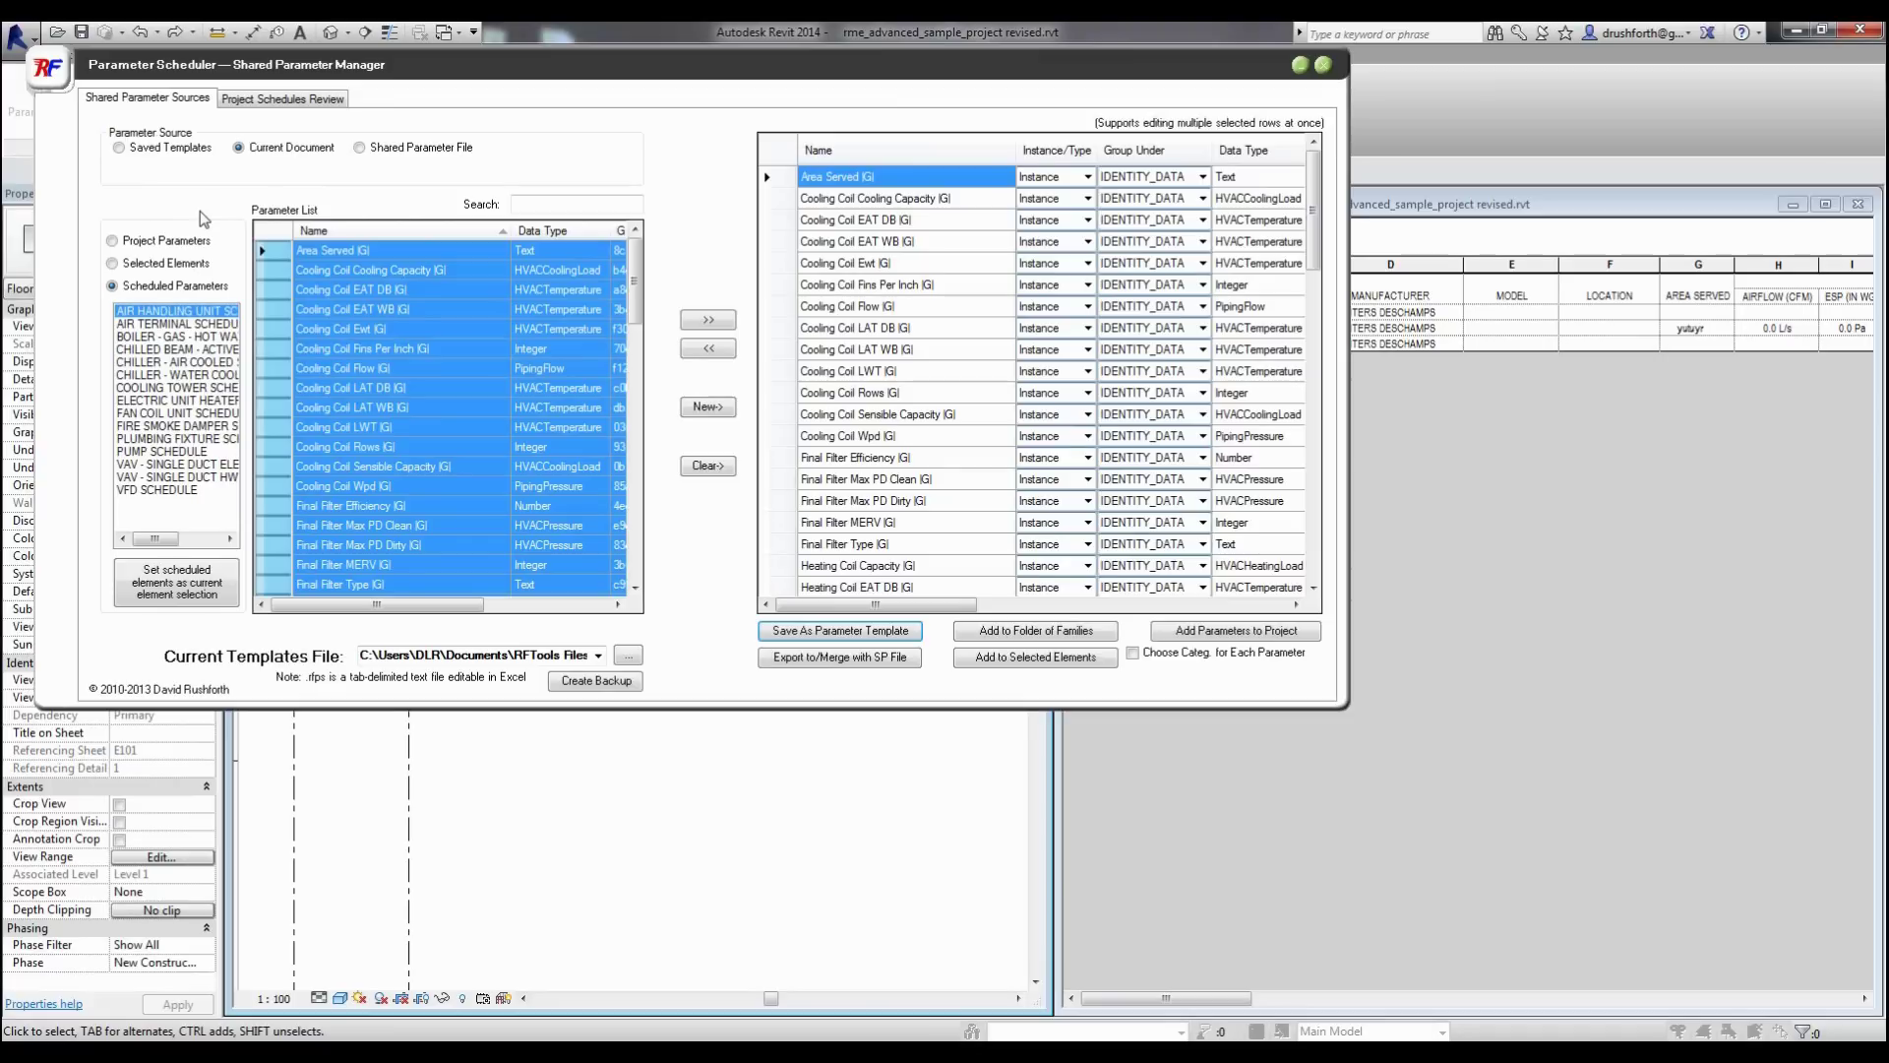
pyautogui.click(148, 150)
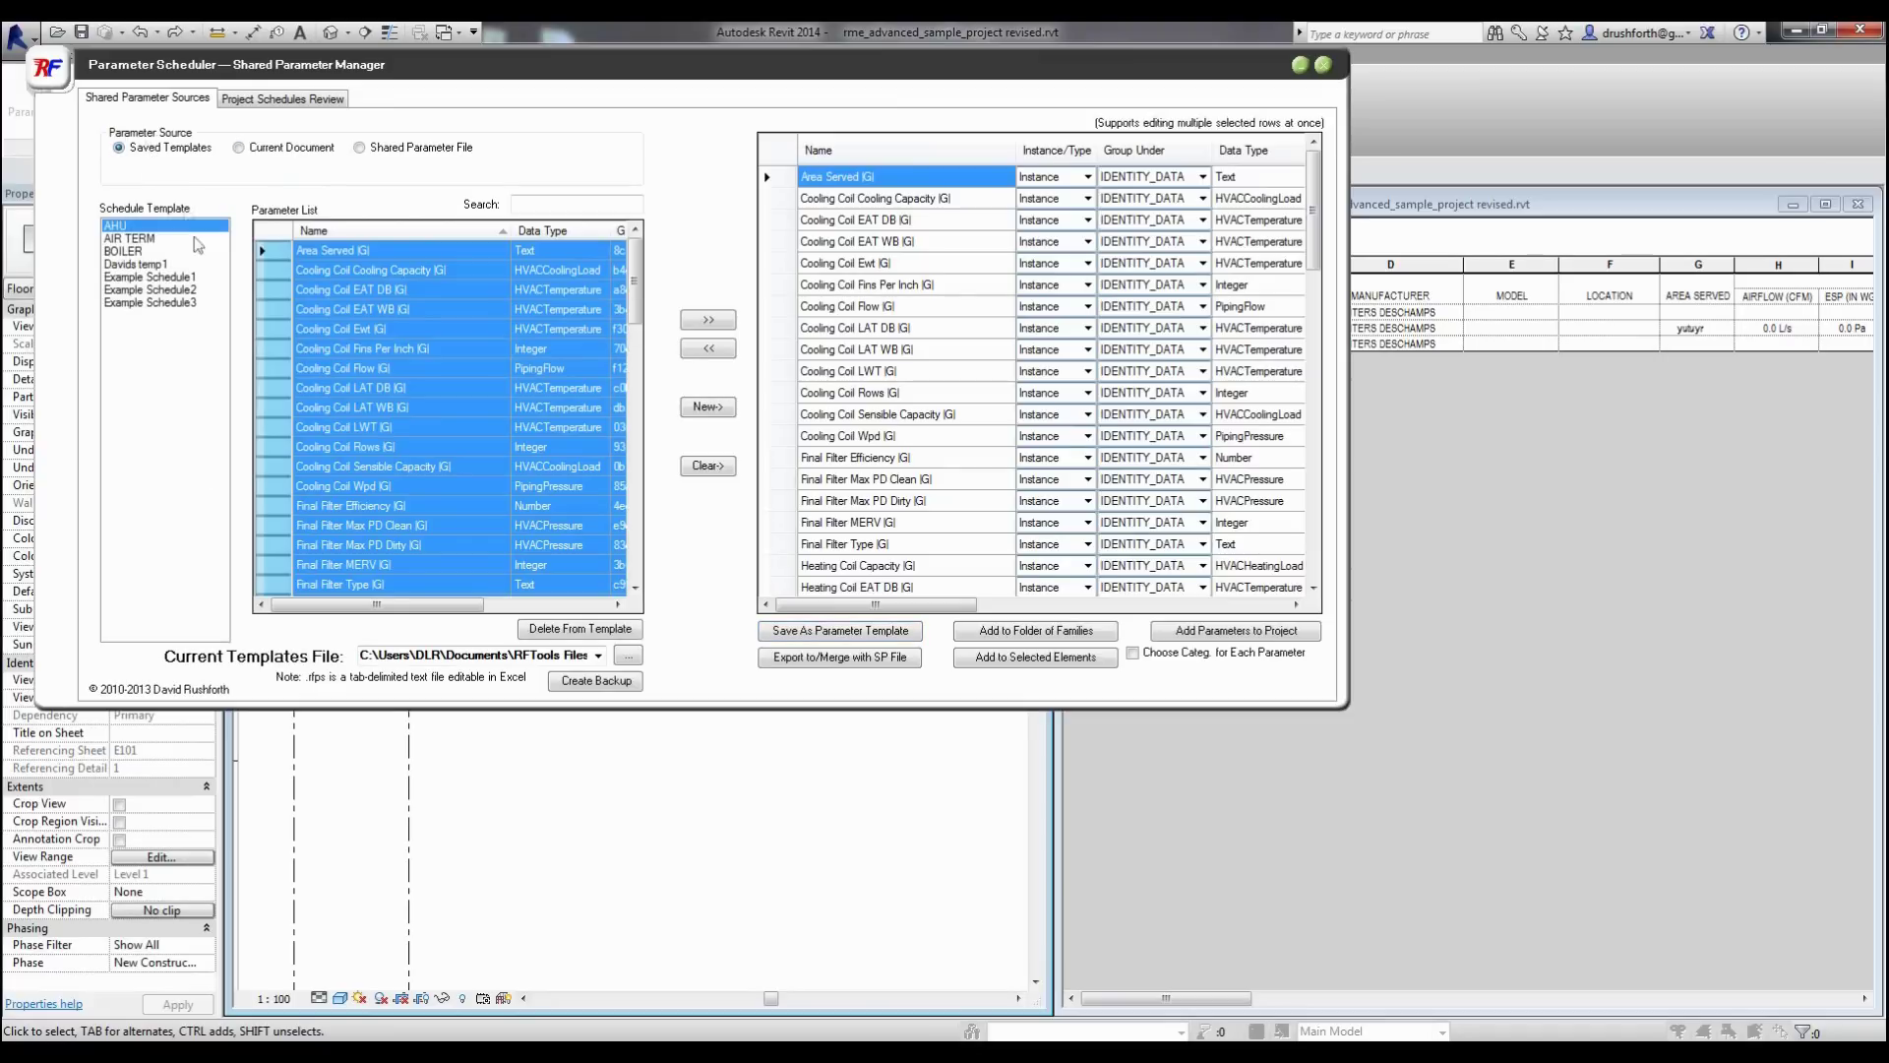
pyautogui.click(152, 266)
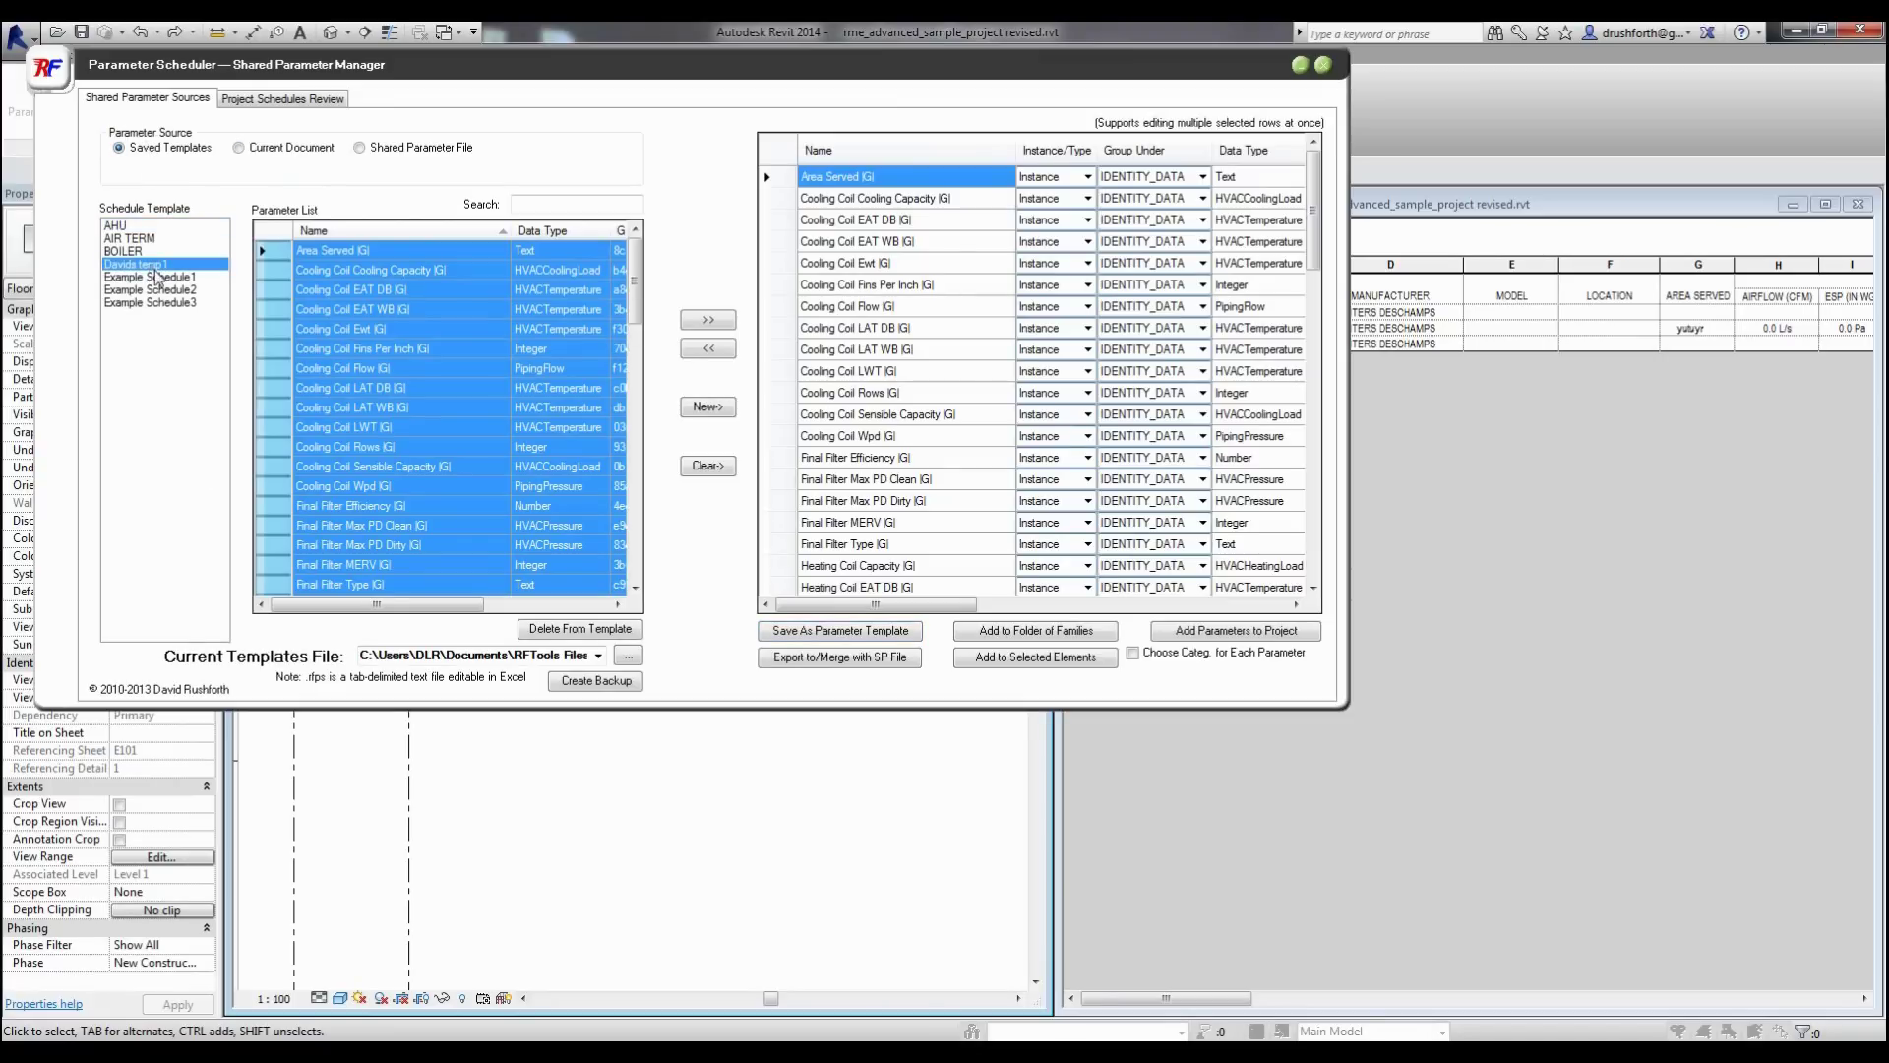
# Switch the parameter source back to the current document and inspect the options for creating a new shared parameter.
pyautogui.click(239, 149)
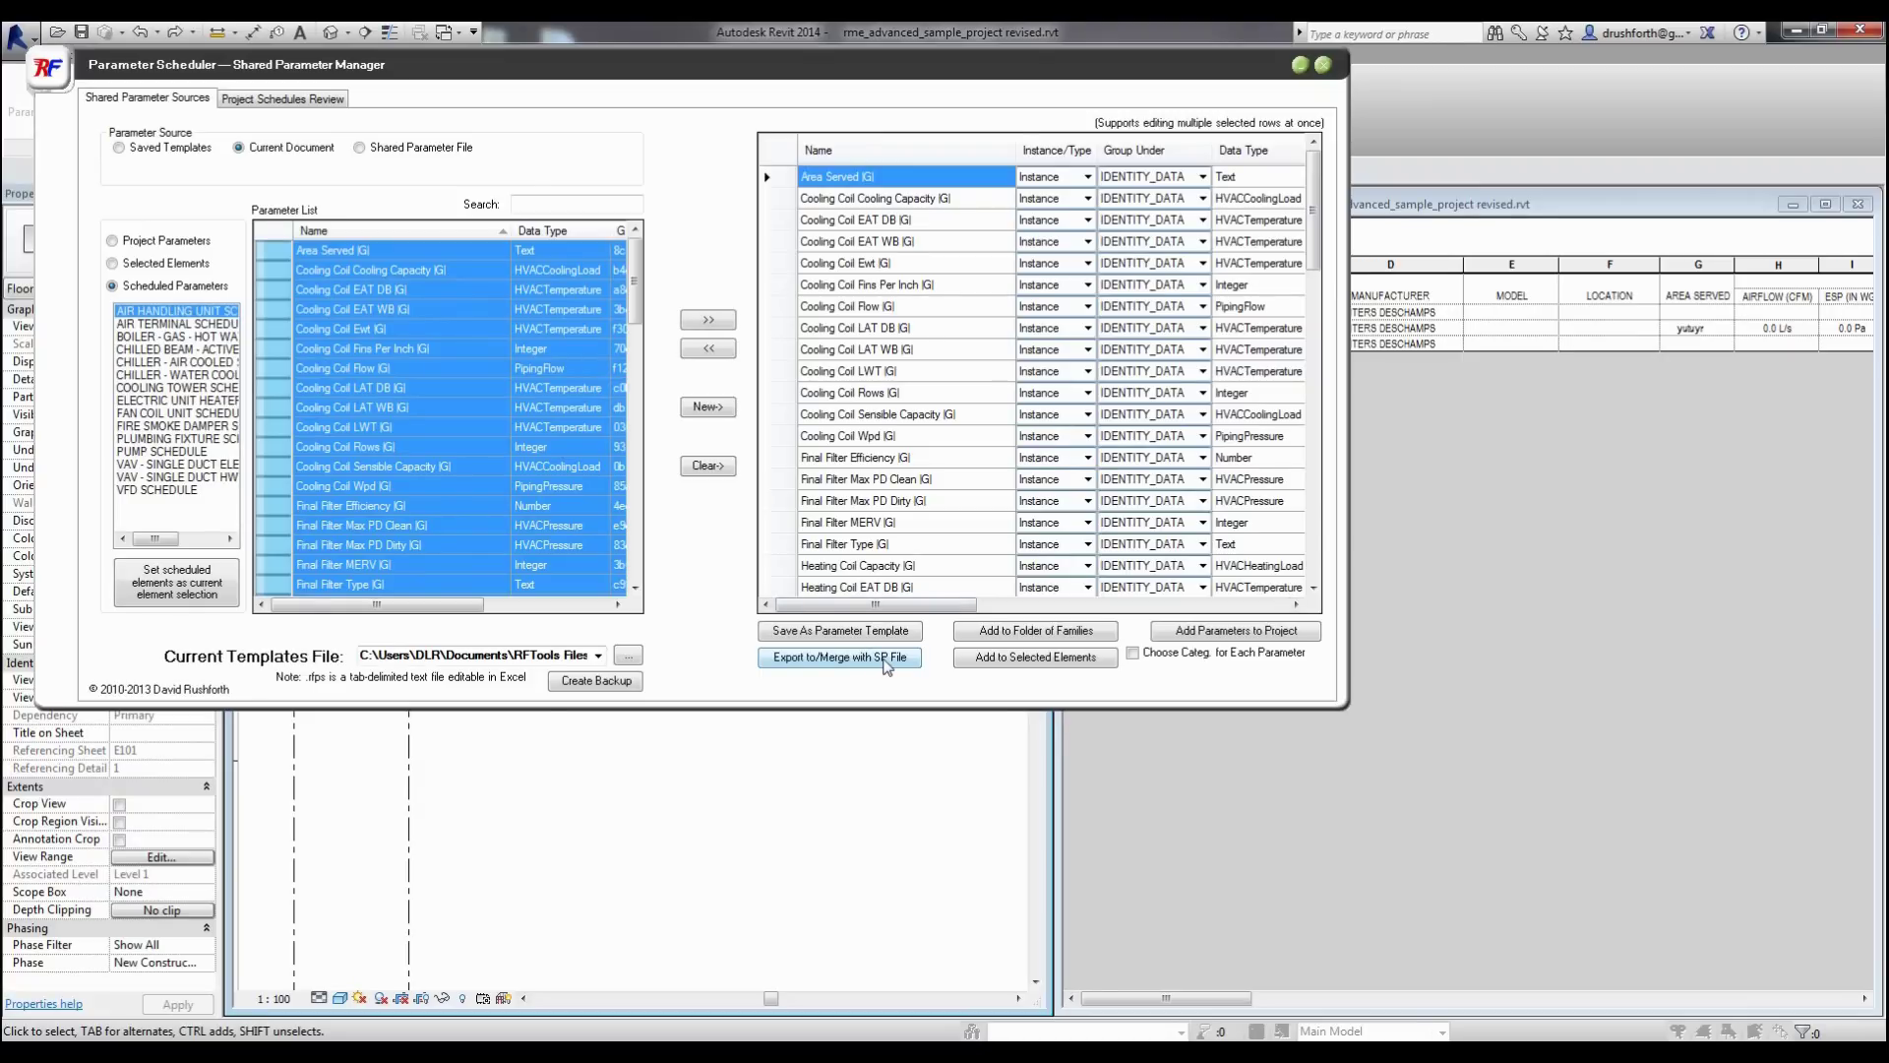
pyautogui.click(710, 410)
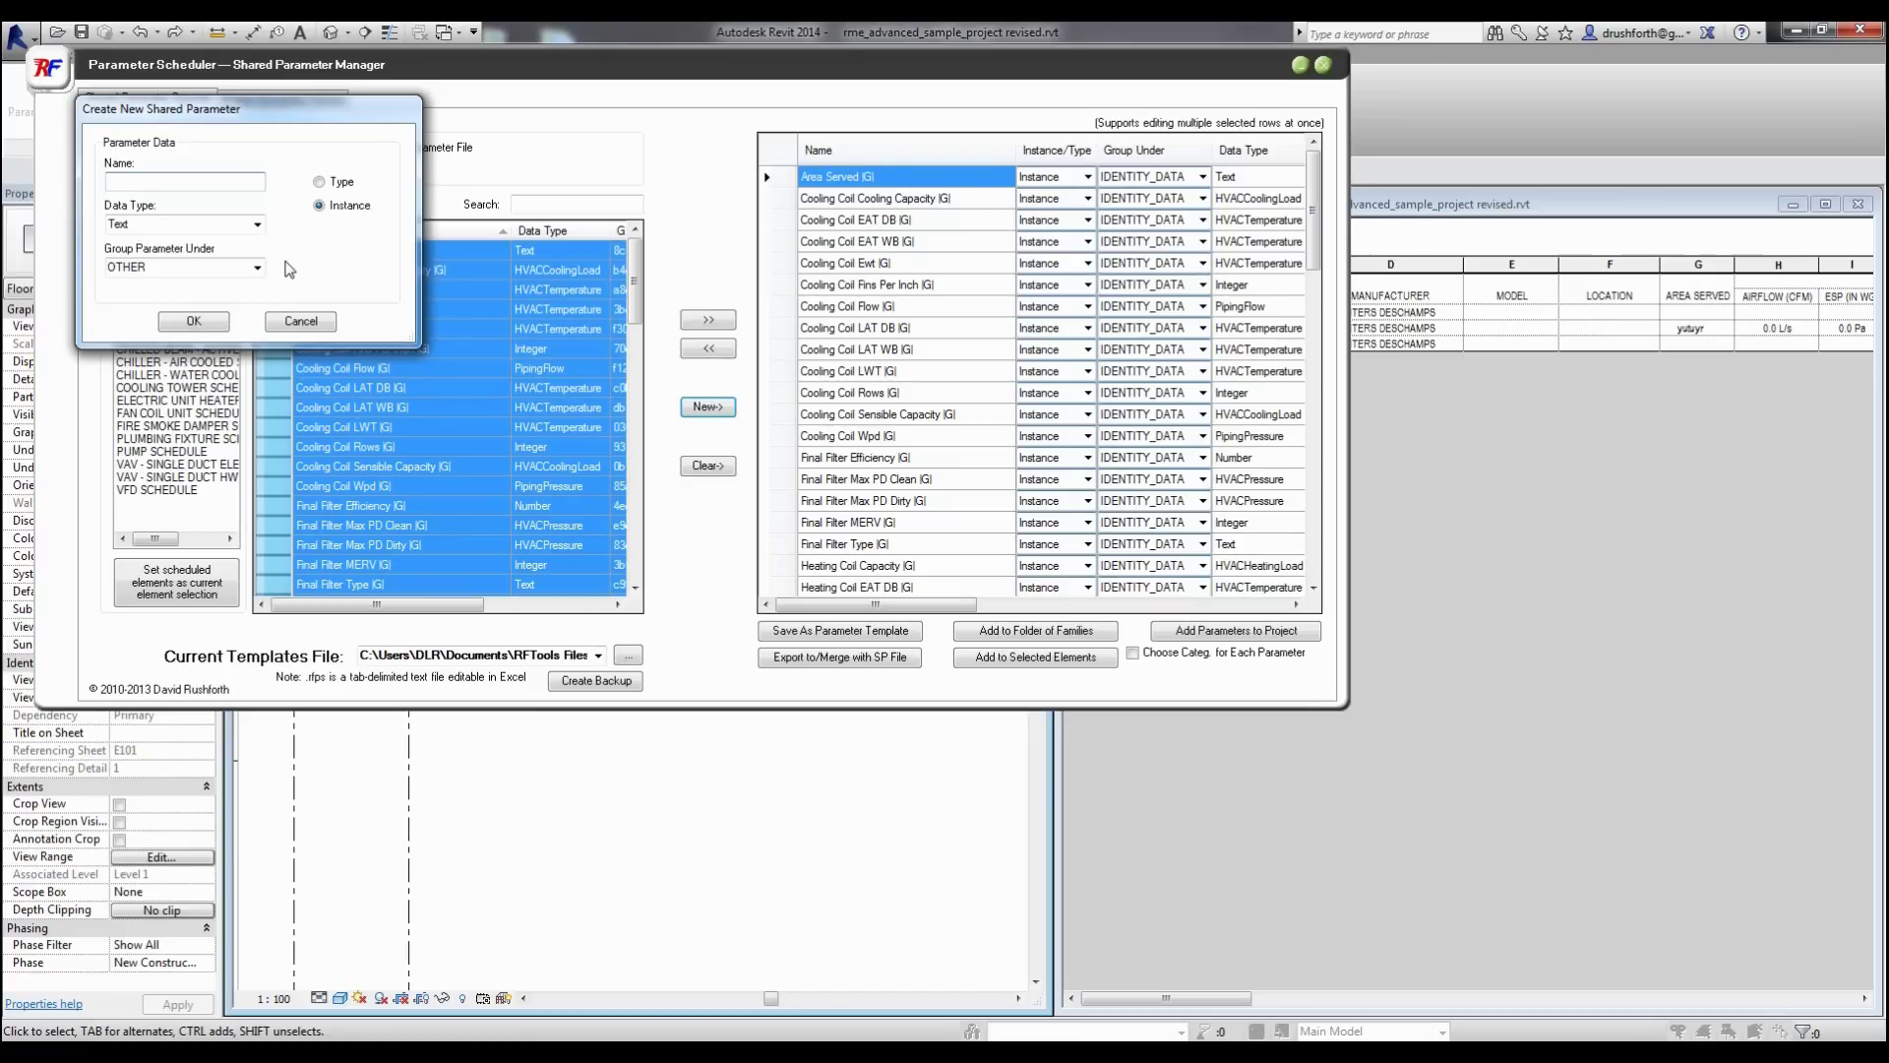
pyautogui.click(301, 322)
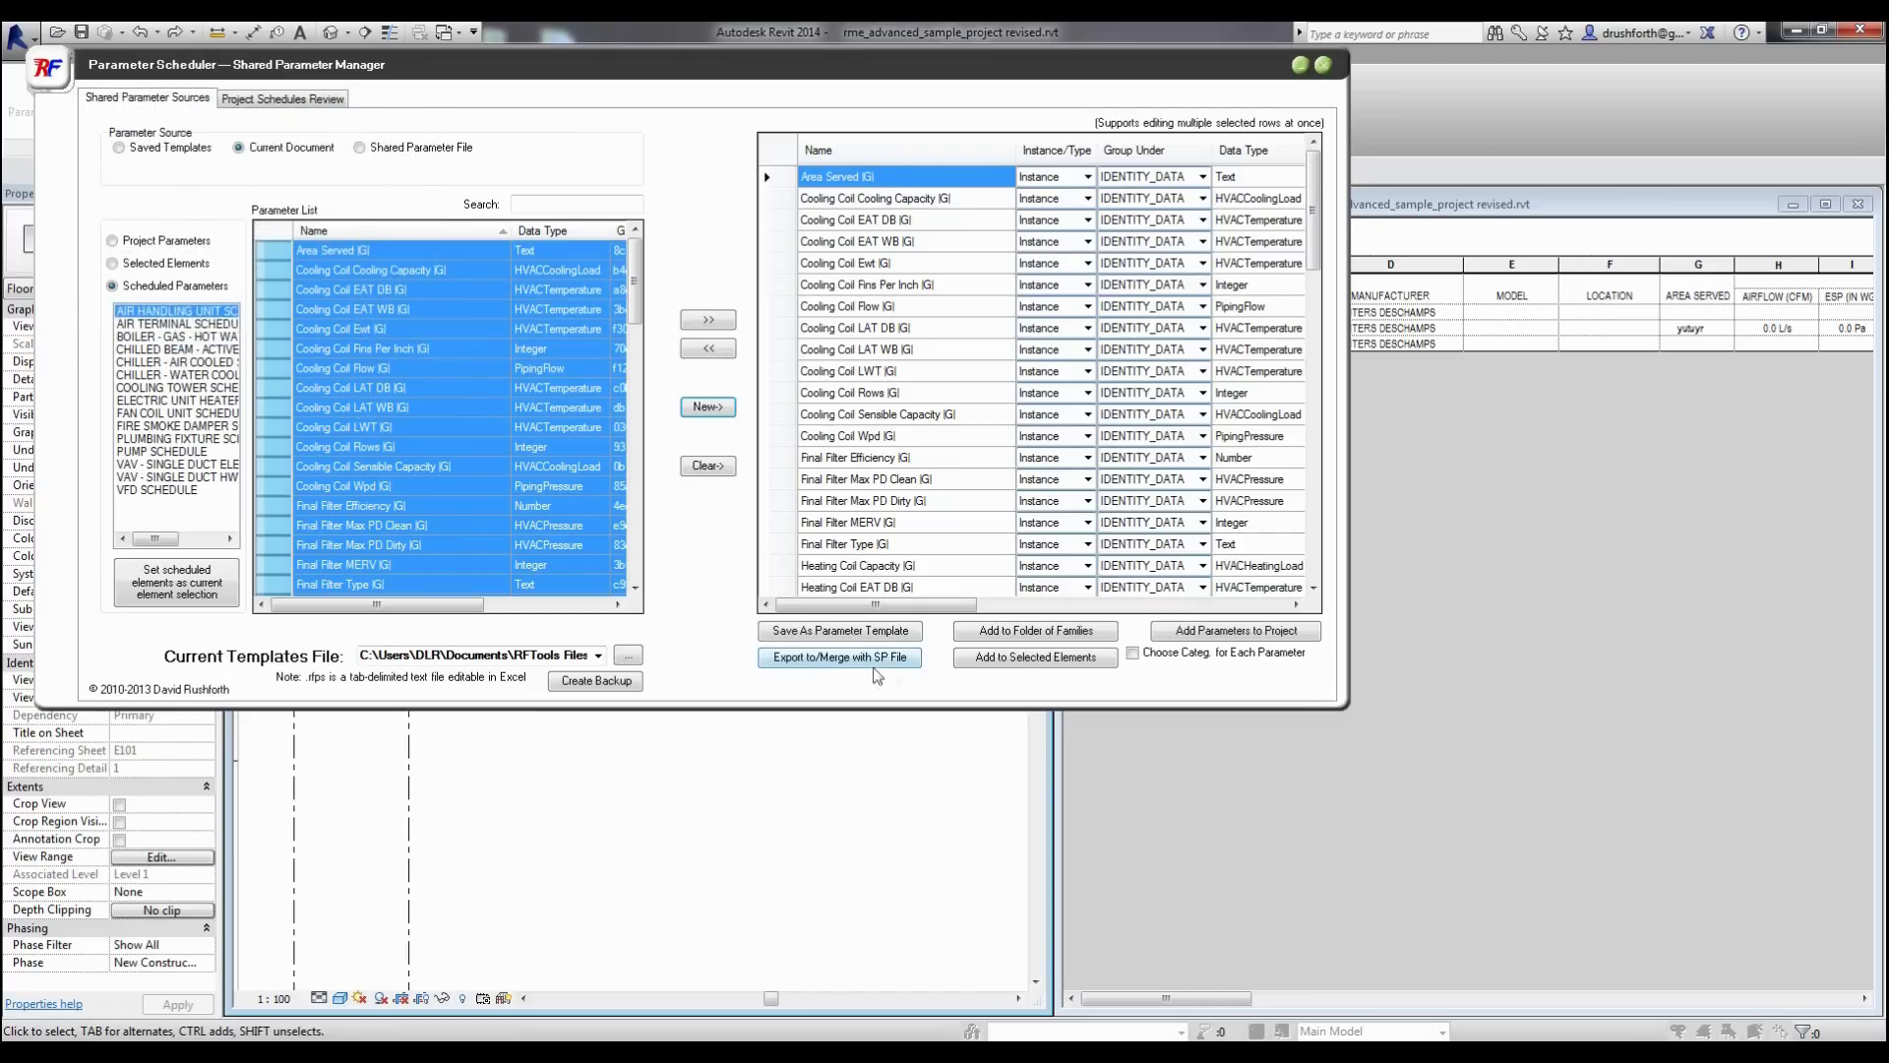